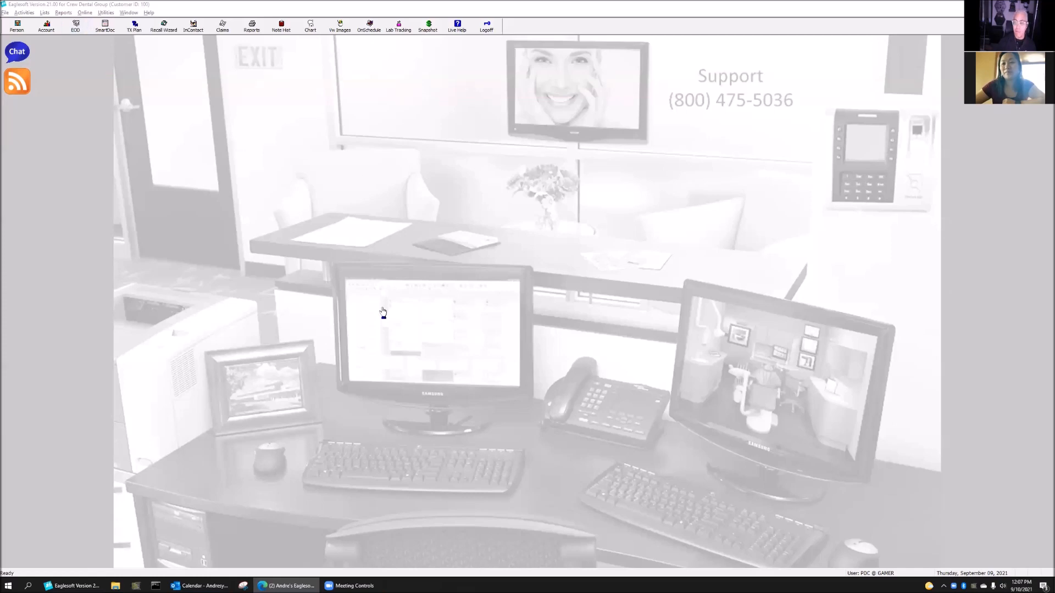
Switch from the browser to Eaglesoft's main window using its taskbar button
{"action": "left_click", "coordinate": [427, 330]}
Open the schedule, review Friday and Tuesday September 14, then settle on Thursday, September 9
{"action": "left_click", "coordinate": [493, 379]}
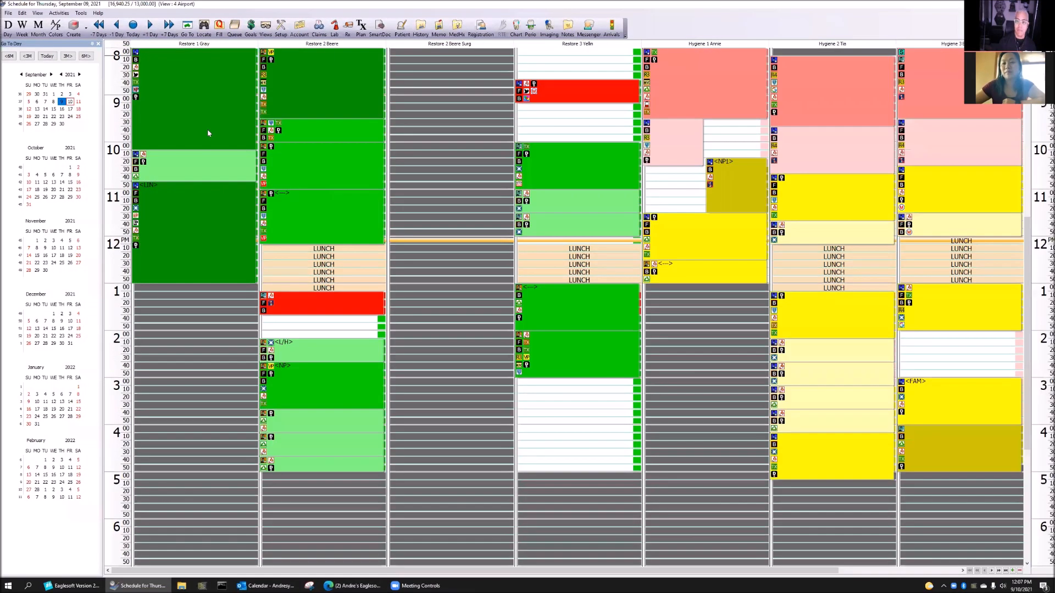
{"action": "left_click", "coordinate": [151, 30]}
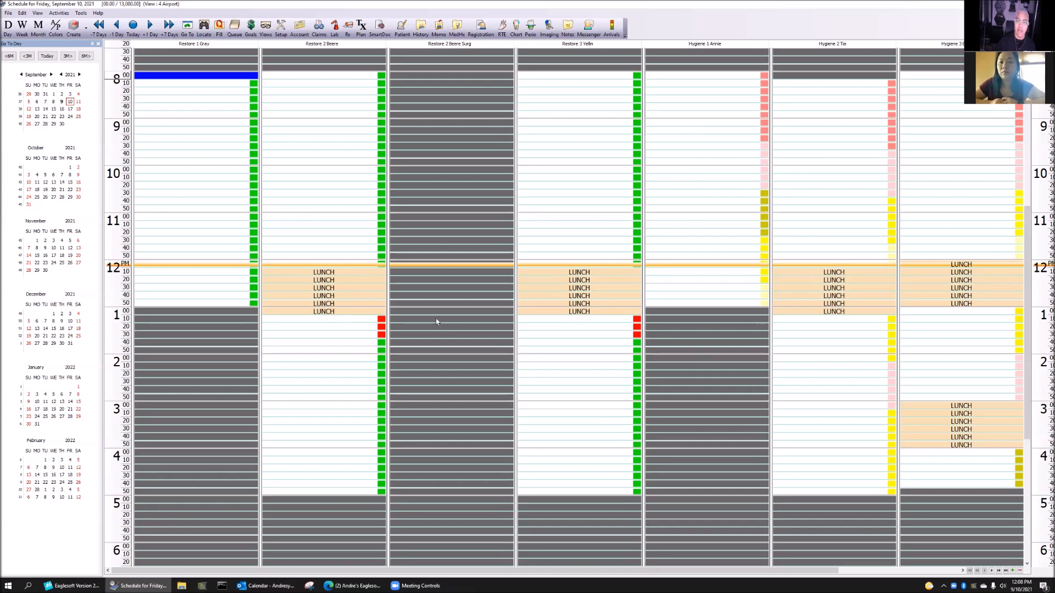
{"action": "left_click", "coordinate": [45, 109]}
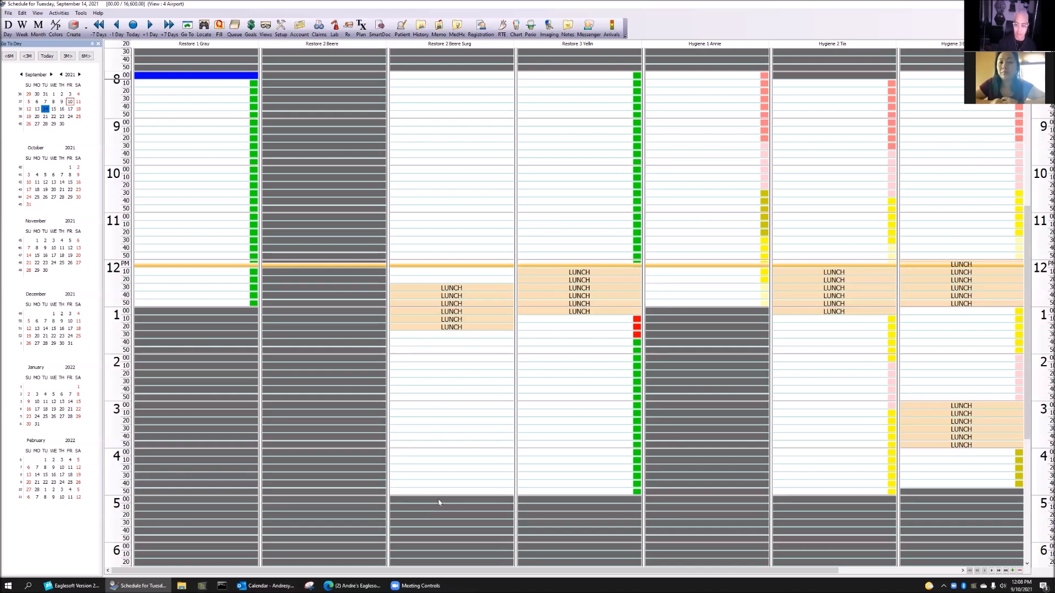
{"action": "left_click", "coordinate": [133, 26]}
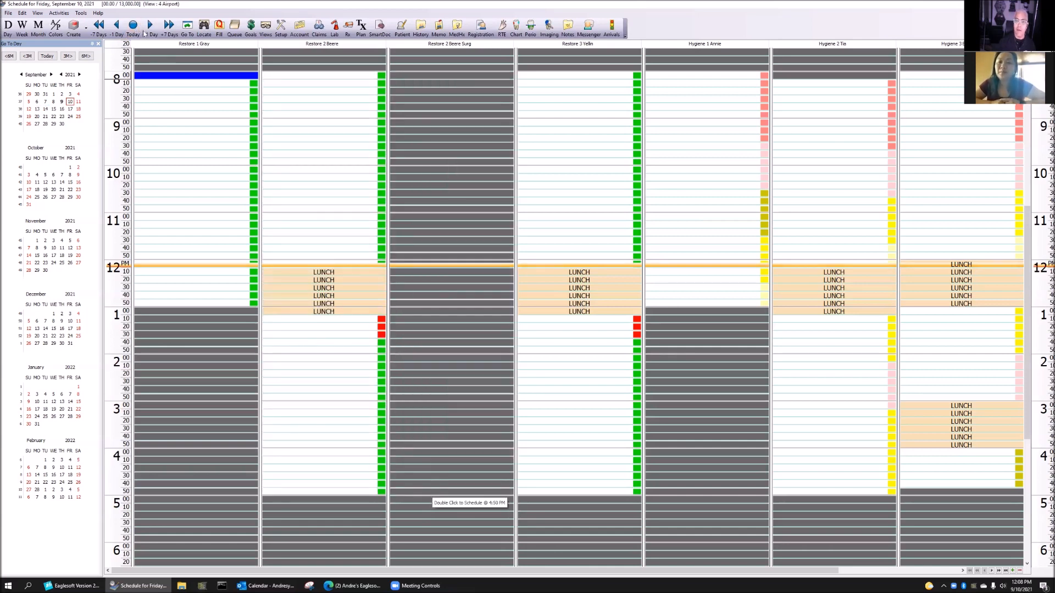
{"action": "left_click", "coordinate": [62, 102]}
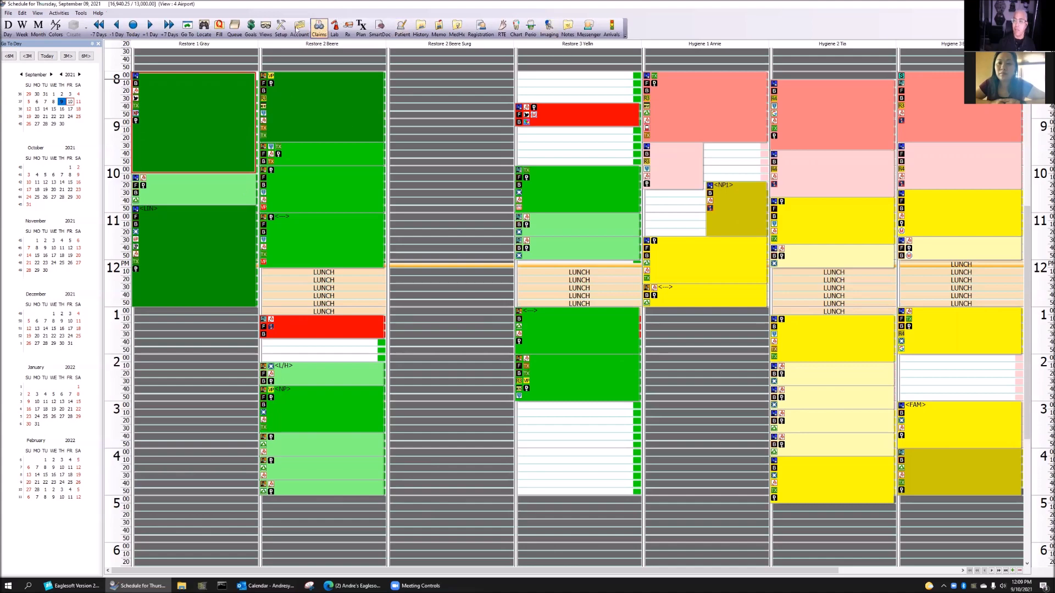
{"action": "left_click", "coordinate": [266, 28]}
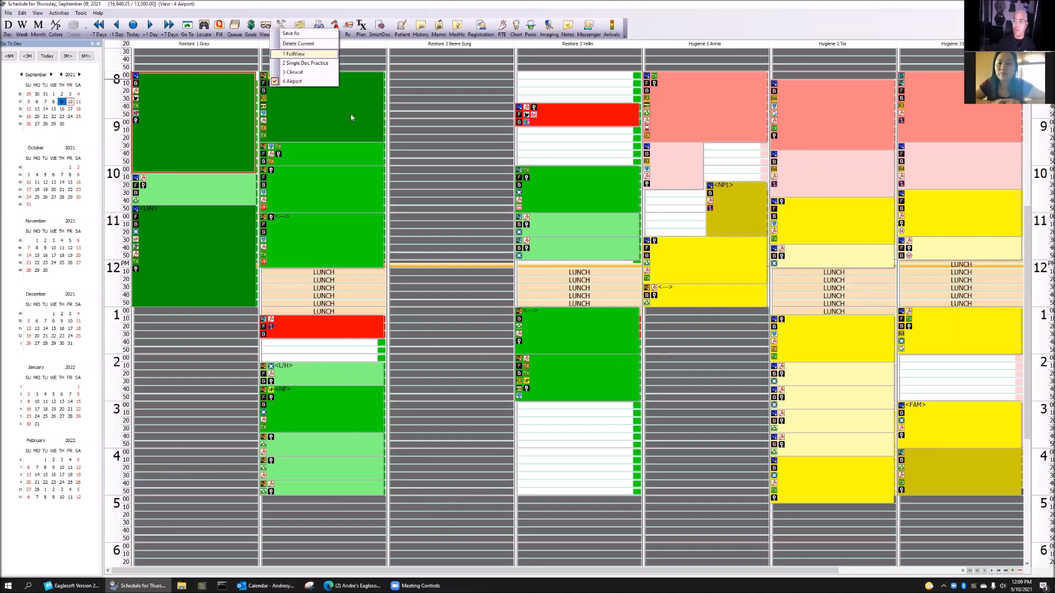
Load the 1 FullView schedule view and advance it to Friday, September 10
{"action": "key", "text": "Return"}
{"action": "left_click", "coordinate": [461, 437]}
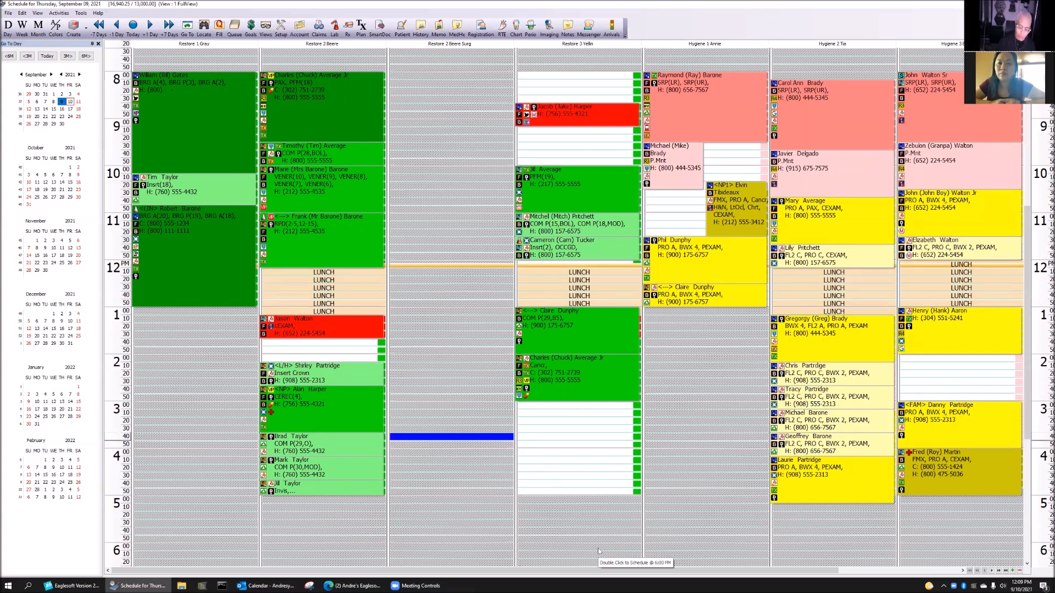
{"action": "left_click", "coordinate": [149, 25]}
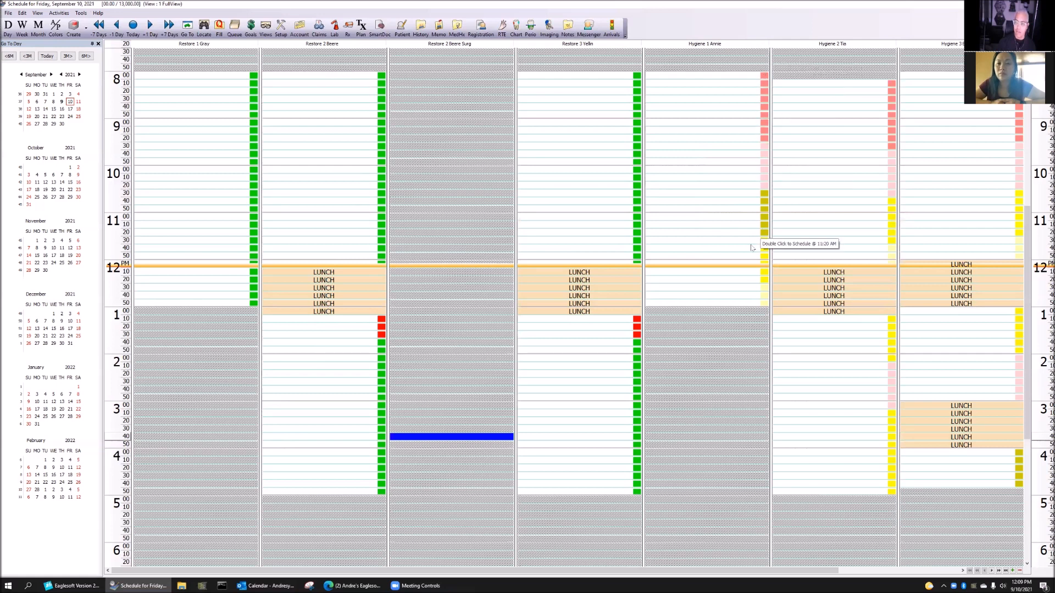
Select 9:30 to 10:20 in Hygiene 1, then minimize the schedule window
{"action": "left_click_drag", "start_coordinate": [765, 77], "coordinate": [759, 138]}
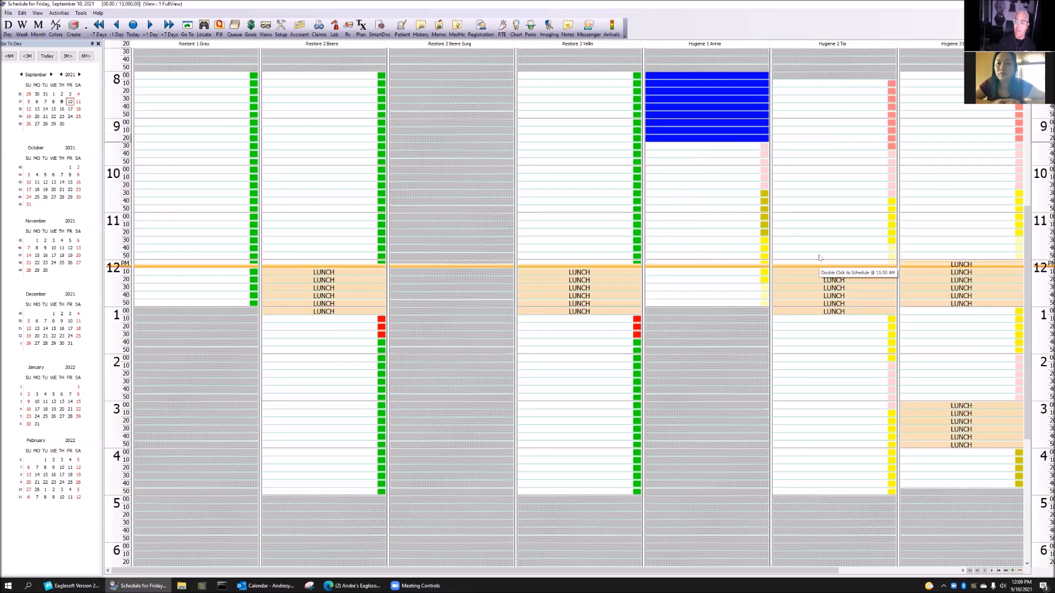
{"action": "left_click_drag", "start_coordinate": [764, 146], "coordinate": [750, 304]}
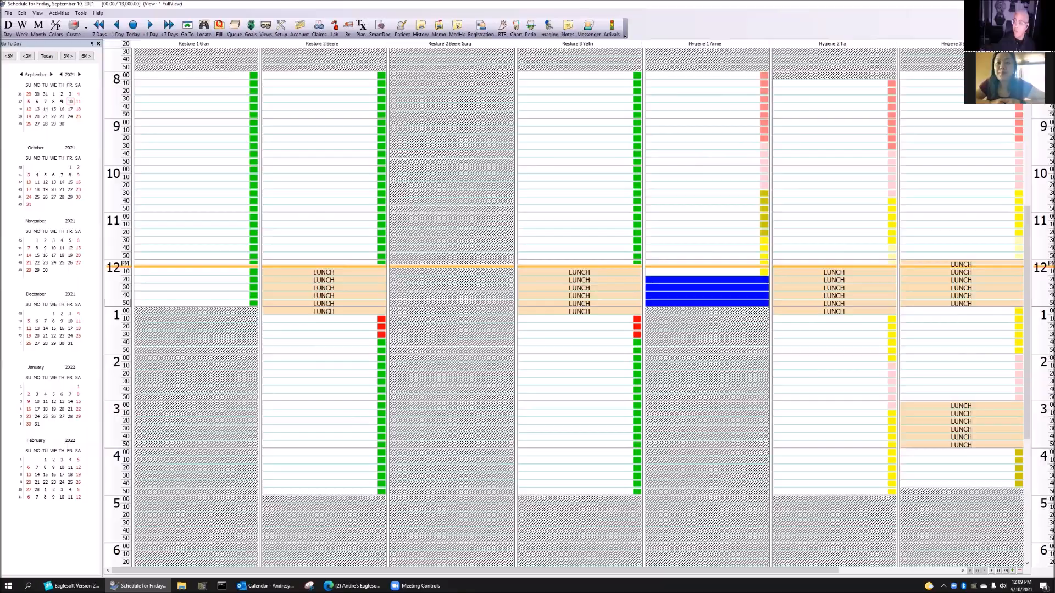
{"action": "left_click", "coordinate": [1007, 4]}
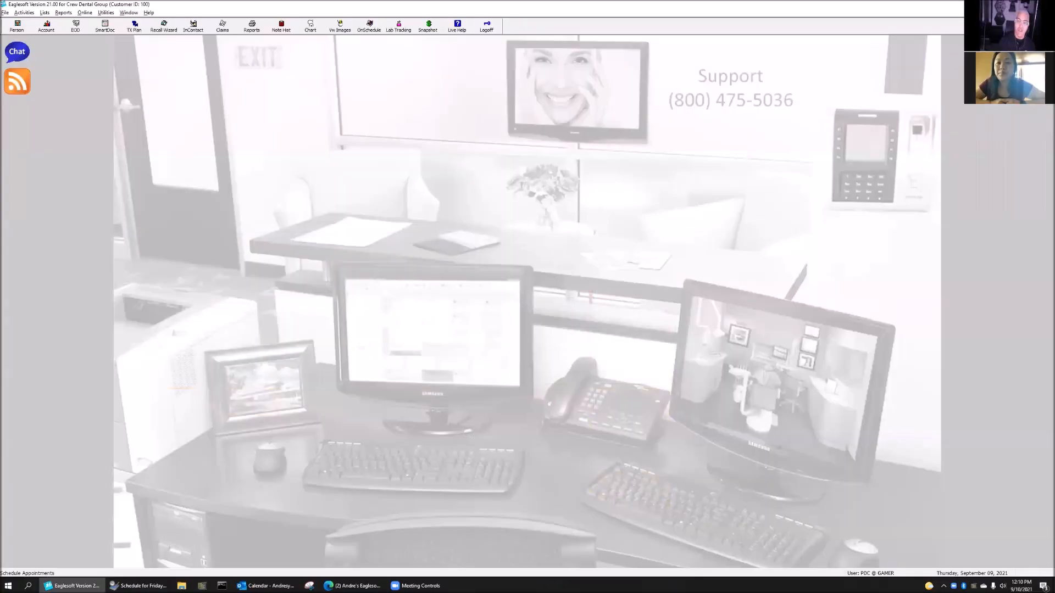
Open the Appointment Types list from Lists > OnSchedule
{"action": "left_click", "coordinate": [44, 12]}
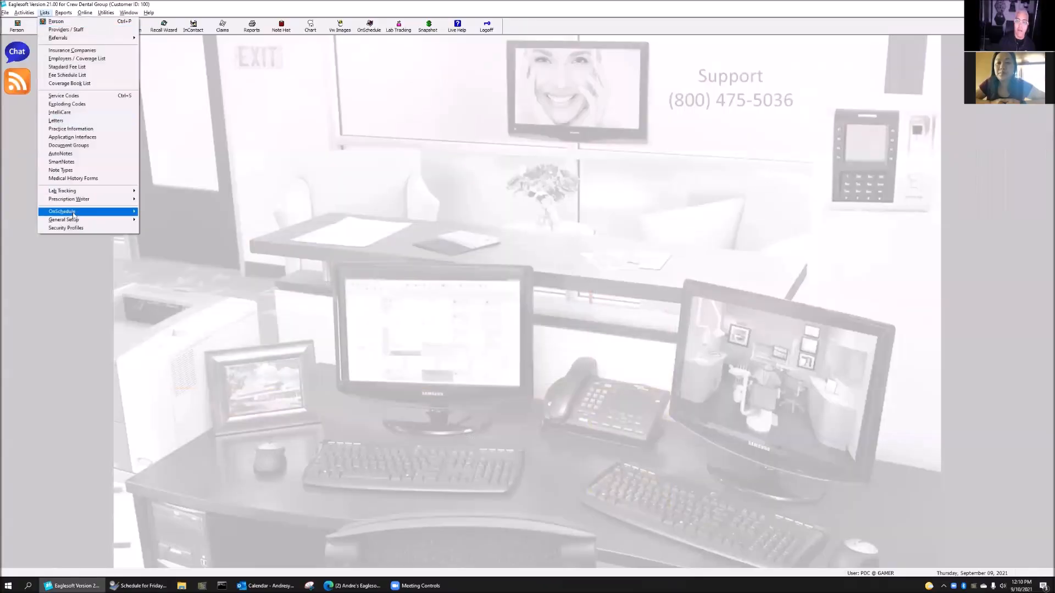
{"action": "mouse_move", "coordinate": [77, 213]}
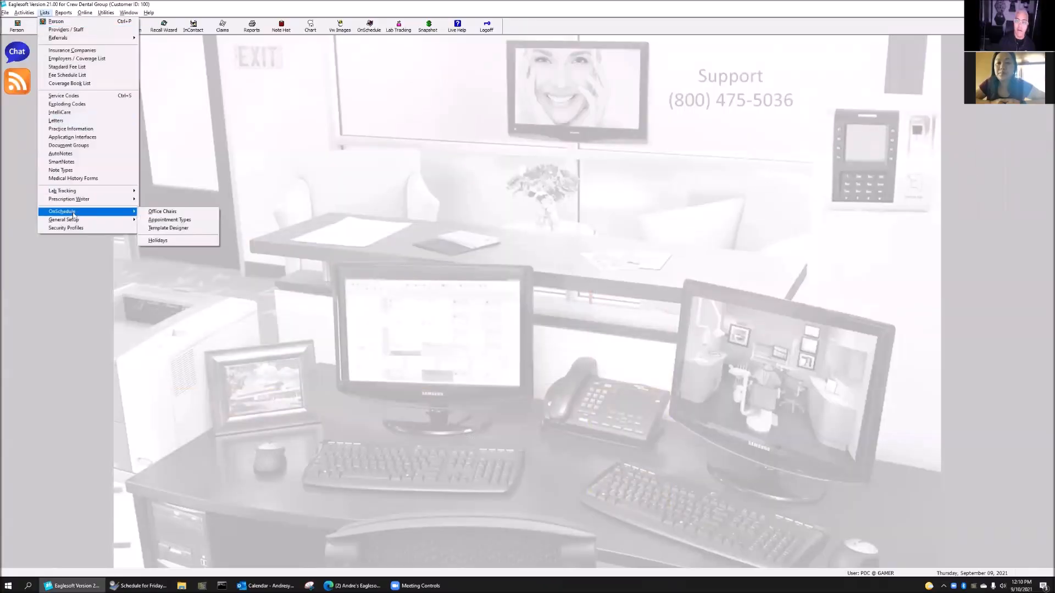
{"action": "left_click", "coordinate": [184, 221]}
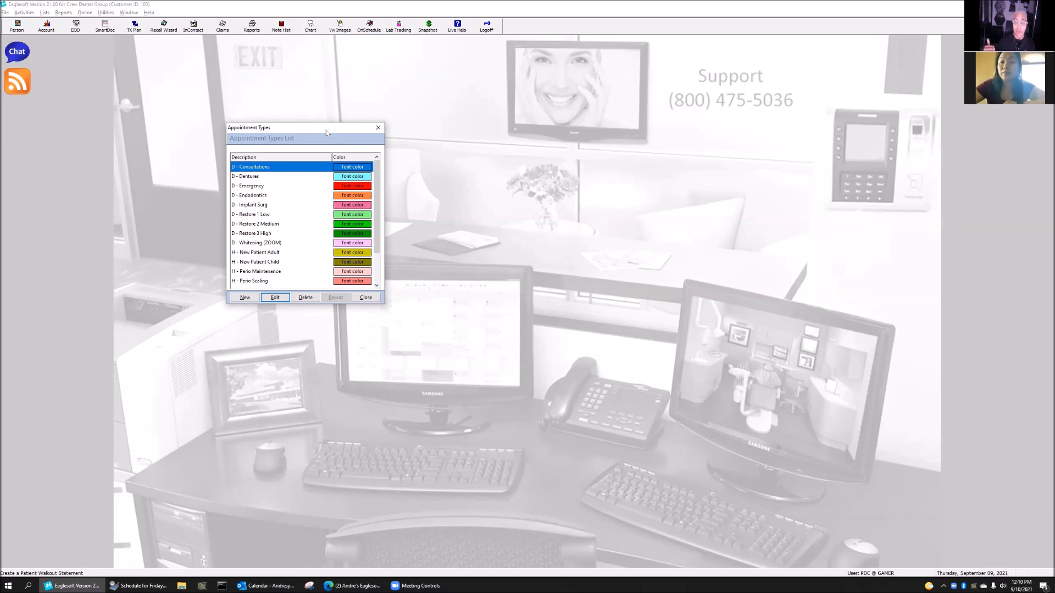
Create a new appointment type 'D - CEREC Prep' with a usual amount of 1,500.00
{"action": "left_click", "coordinate": [245, 297]}
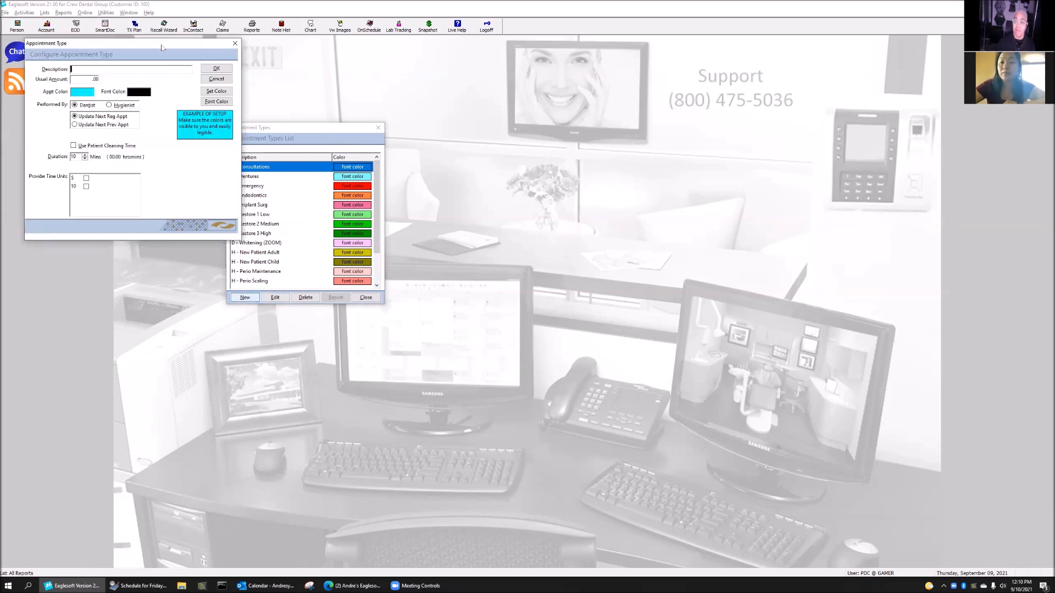
{"action": "left_click_drag", "start_coordinate": [160, 45], "coordinate": [346, 116]}
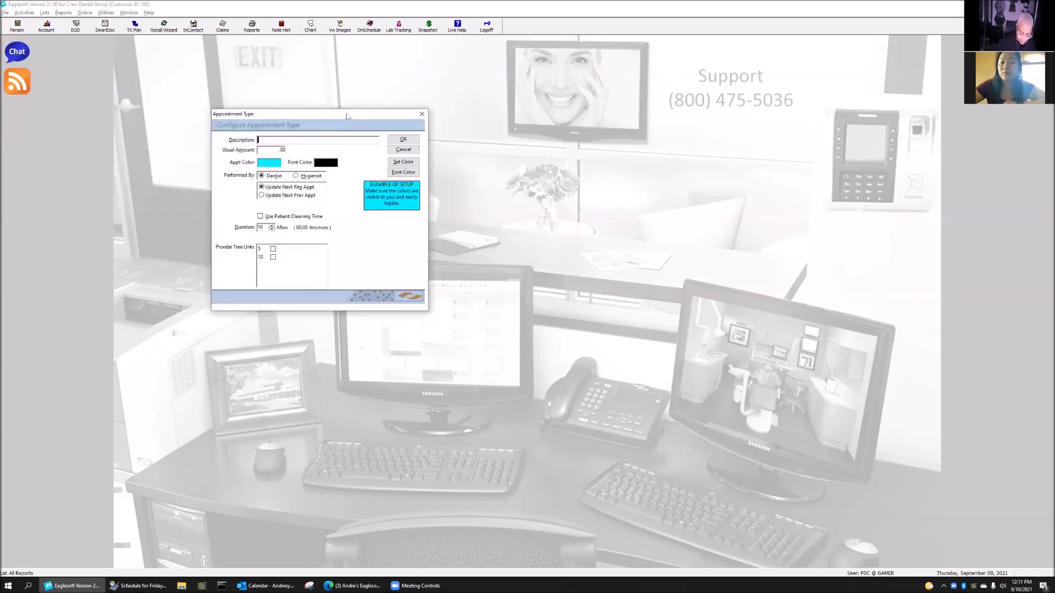
{"action": "type", "text": "D -0"}
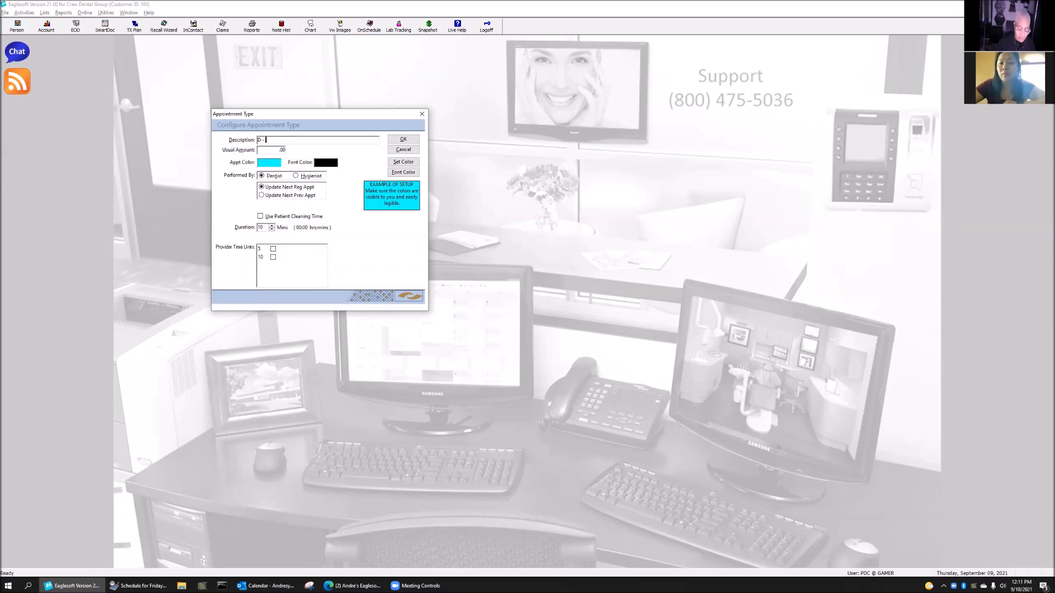
{"action": "type", "text": "CEREC"}
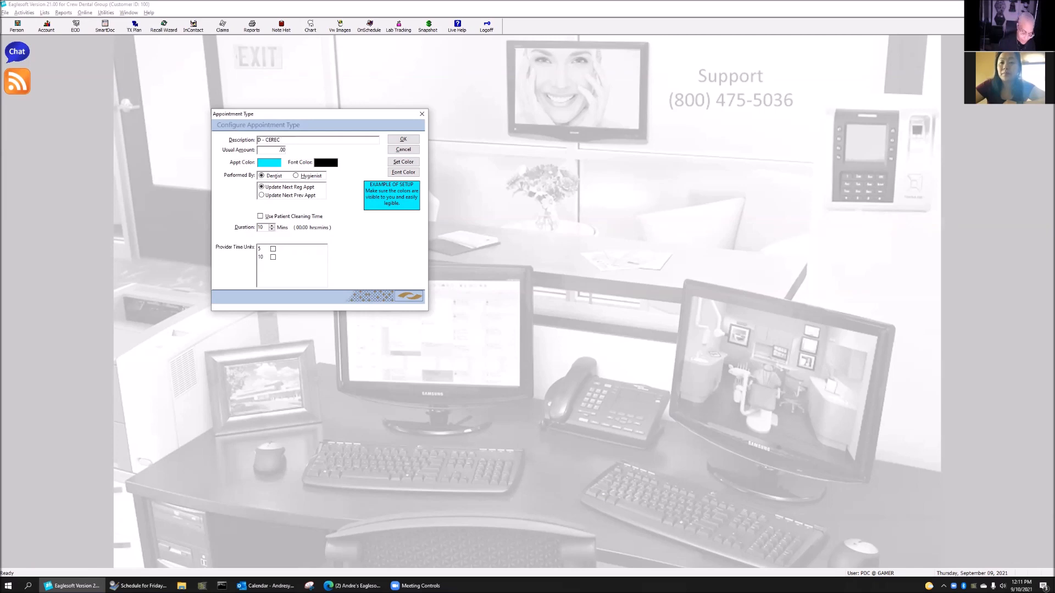
{"action": "type", "text": " Prep"}
{"action": "left_click", "coordinate": [271, 148]}
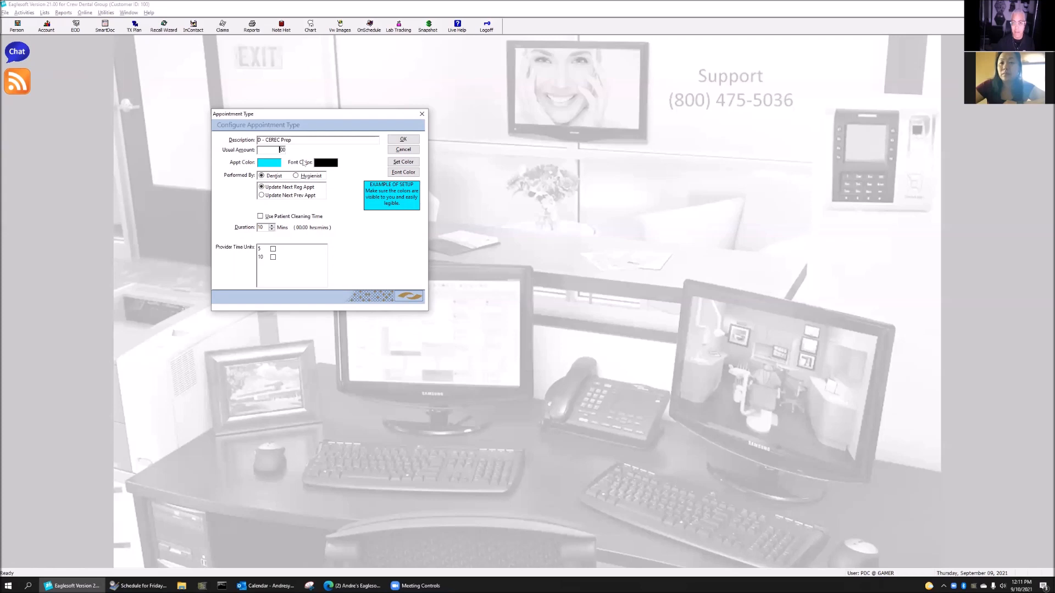
{"action": "type", "text": "1500"}
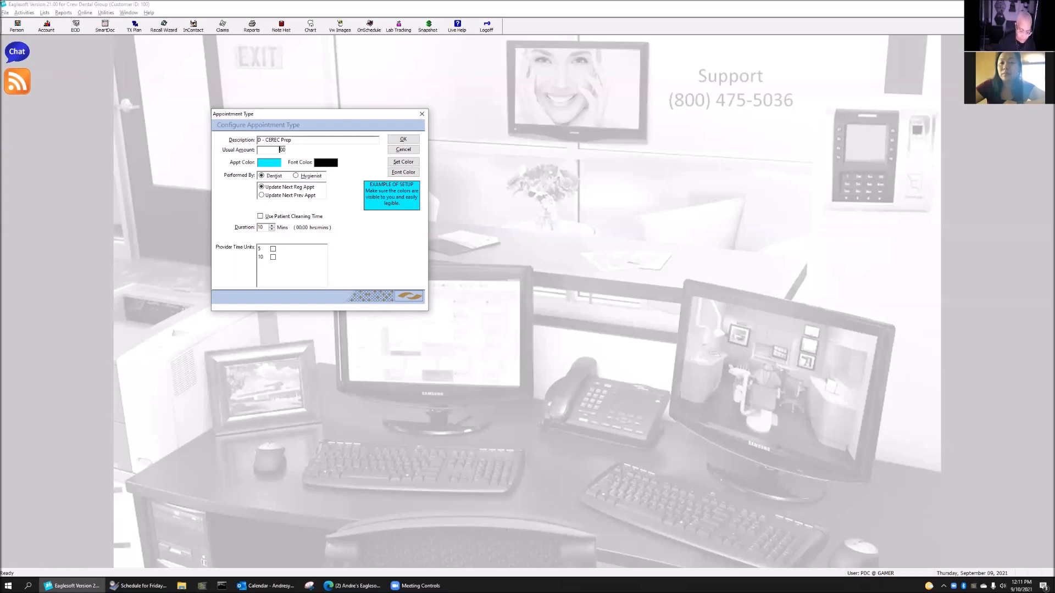
{"action": "key", "text": "Tab"}
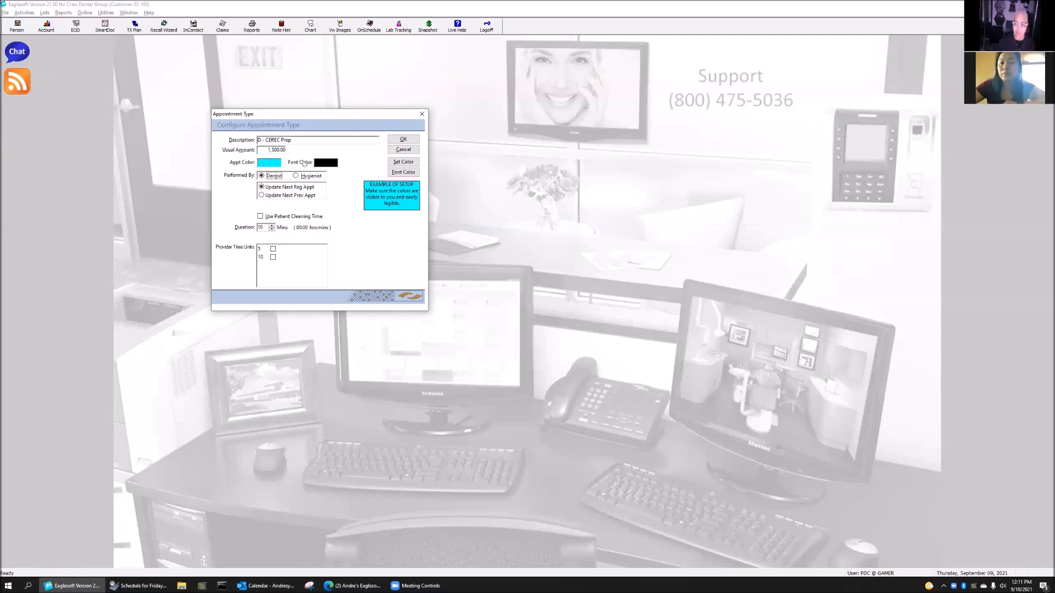
{"action": "key", "text": "alt+s"}
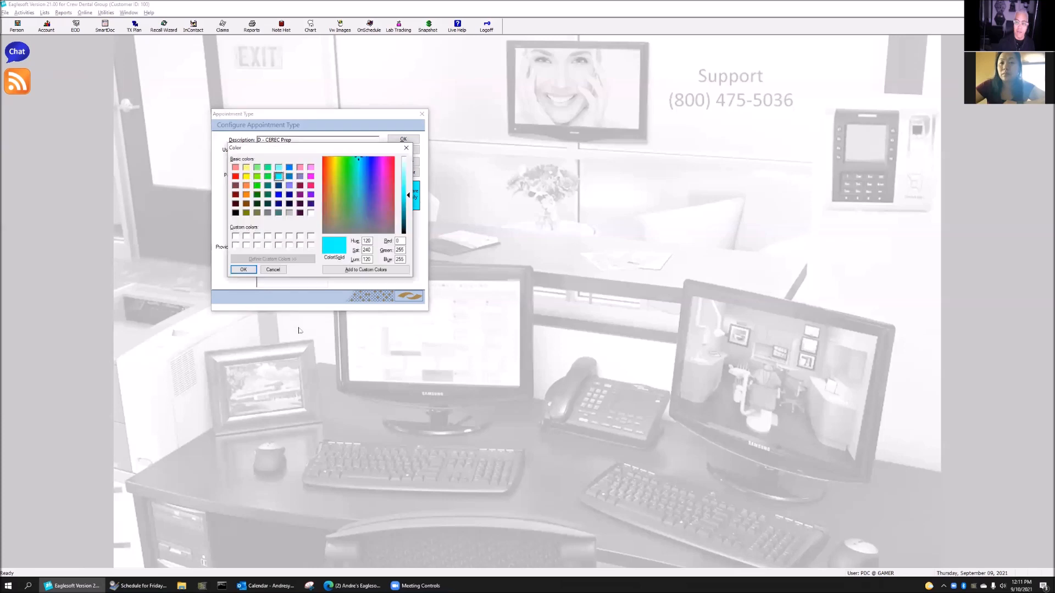
Give CEREC Prep a dark green colour and a 120-minute duration
{"action": "left_click", "coordinate": [256, 195]}
{"action": "left_click", "coordinate": [254, 270]}
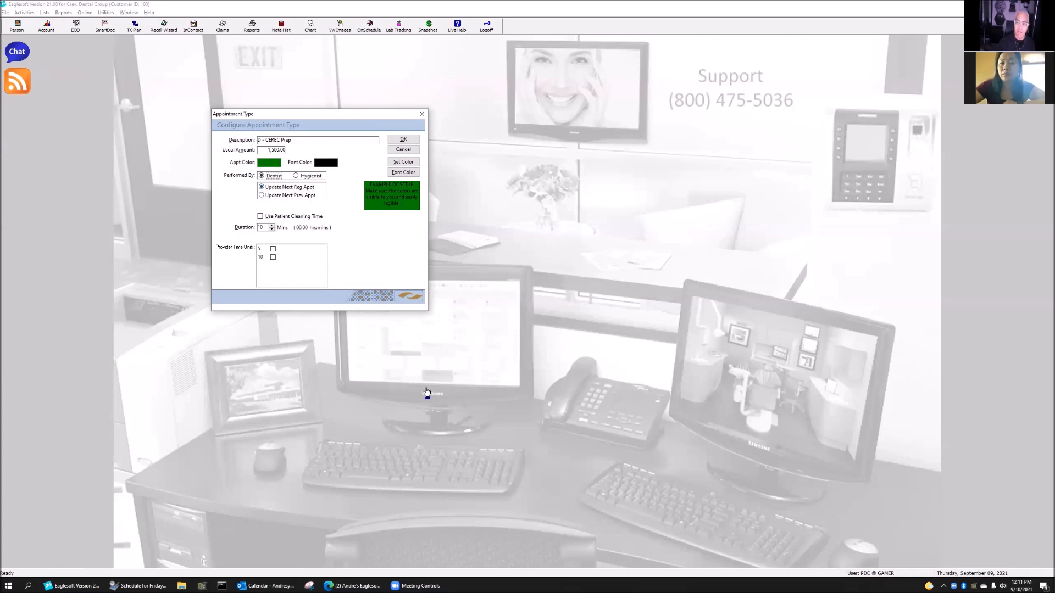
{"action": "double_click", "coordinate": [266, 229]}
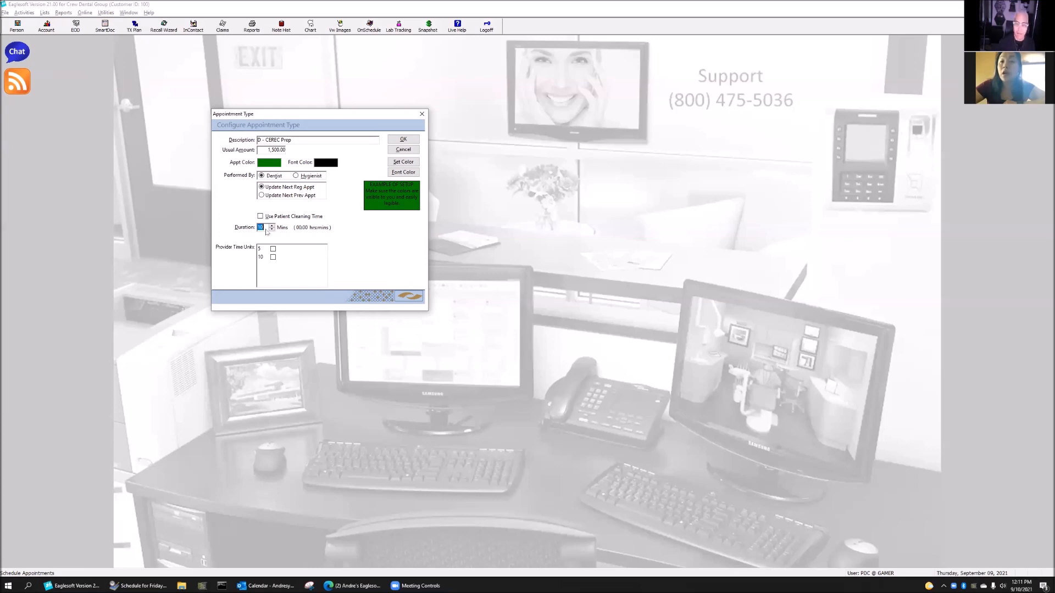
{"action": "type", "text": "120"}
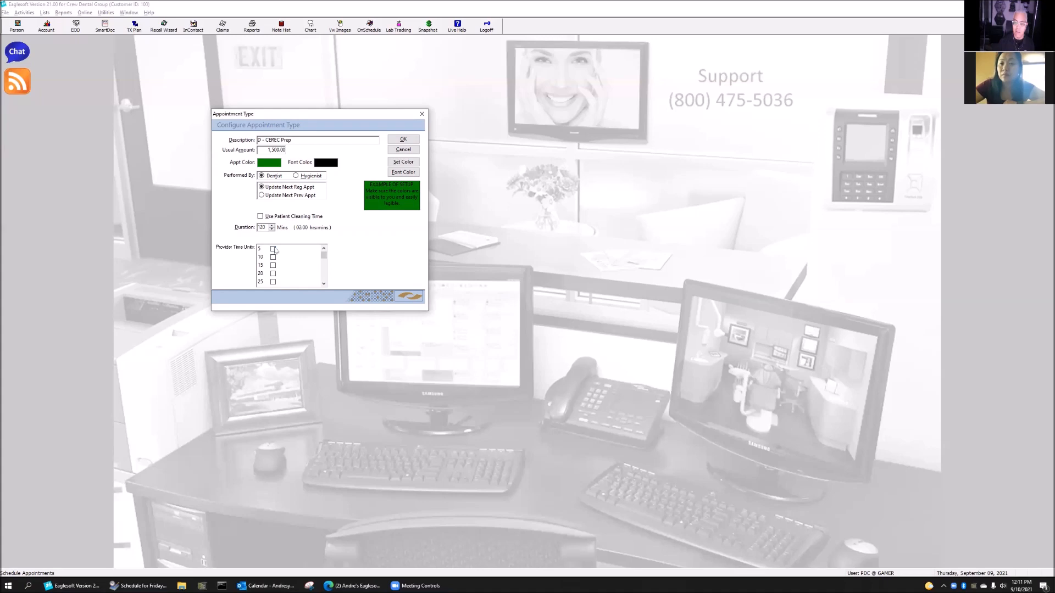
Mark the dentist's 10, 15, 20 and 30-minute provider time units
{"action": "left_click", "coordinate": [273, 257]}
{"action": "left_click", "coordinate": [273, 265]}
{"action": "left_click", "coordinate": [273, 273]}
{"action": "scroll", "coordinate": [292, 283], "scroll_direction": "down", "scroll_amount": 2}
{"action": "left_click_drag", "start_coordinate": [324, 262], "coordinate": [324, 261]}
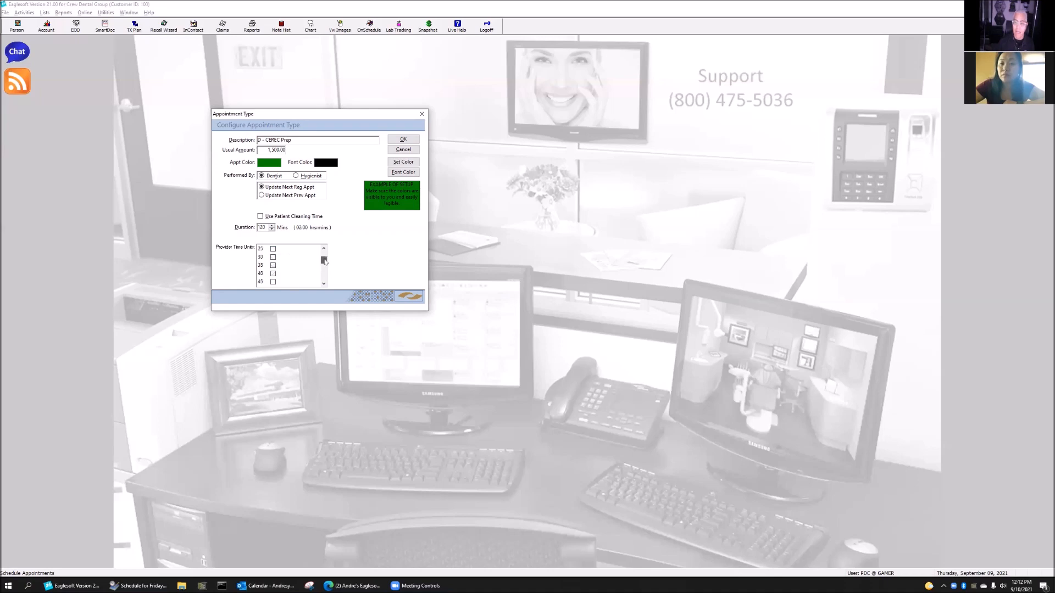
{"action": "left_click", "coordinate": [273, 257]}
Mark the dentist's 80-minute unit, then save CEREC Prep and acknowledge the confirmation
{"action": "scroll", "coordinate": [301, 275], "scroll_direction": "down", "scroll_amount": 2}
{"action": "scroll", "coordinate": [274, 281], "scroll_direction": "down", "scroll_amount": 2}
{"action": "left_click", "coordinate": [273, 257]}
{"action": "scroll", "coordinate": [279, 270], "scroll_direction": "down", "scroll_amount": 2}
{"action": "left_click_drag", "start_coordinate": [323, 276], "coordinate": [323, 253]}
{"action": "left_click", "coordinate": [401, 142]}
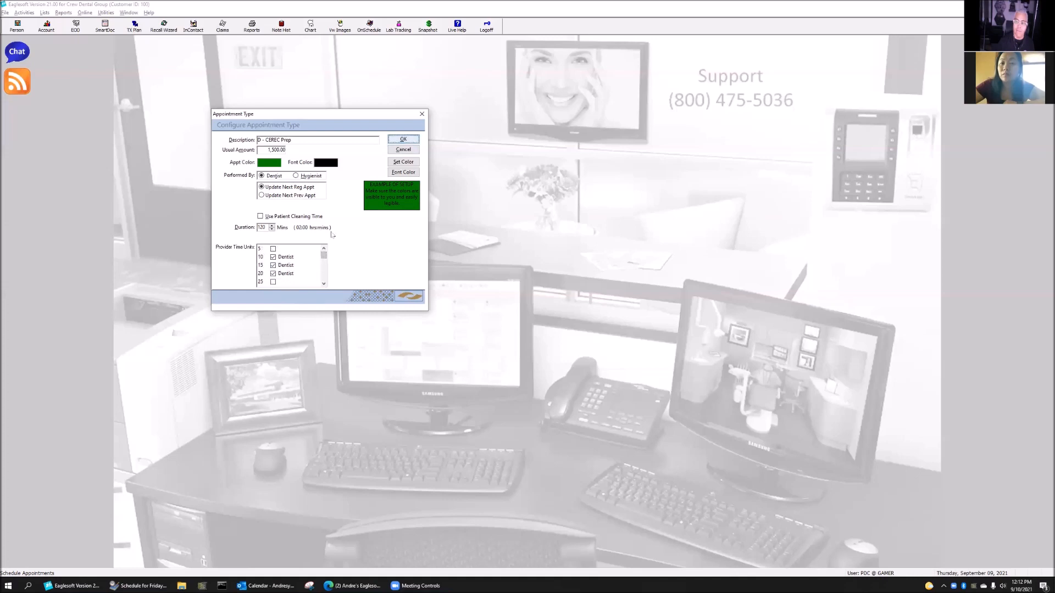
{"action": "left_click", "coordinate": [330, 231]}
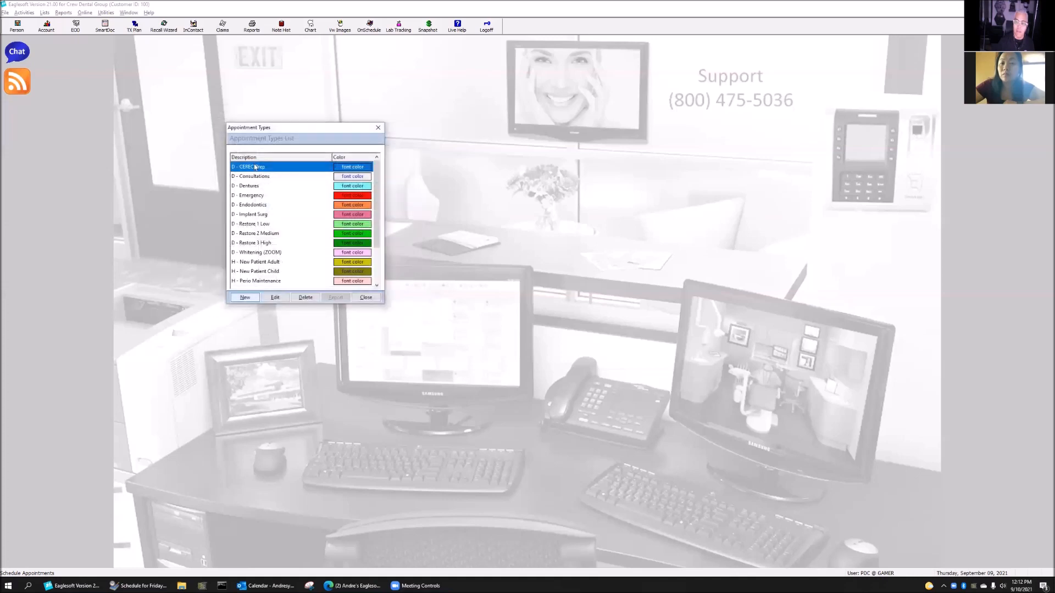
Close Appointment Types and start a 9:00 AM appointment under Restore 2 Beere, clearing the prompts
{"action": "left_click", "coordinate": [366, 297]}
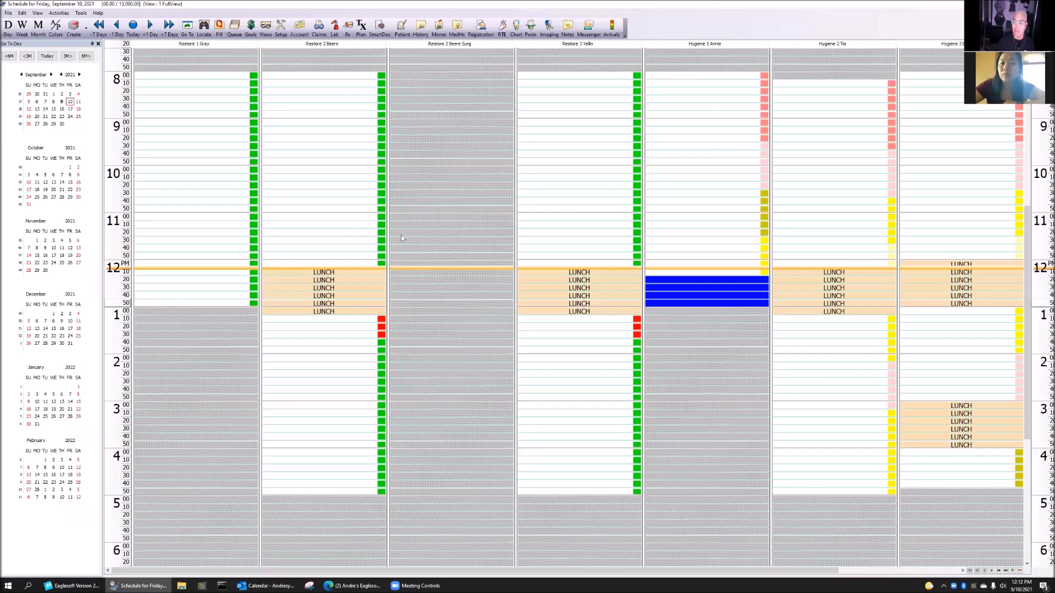
{"action": "double_click", "coordinate": [305, 122]}
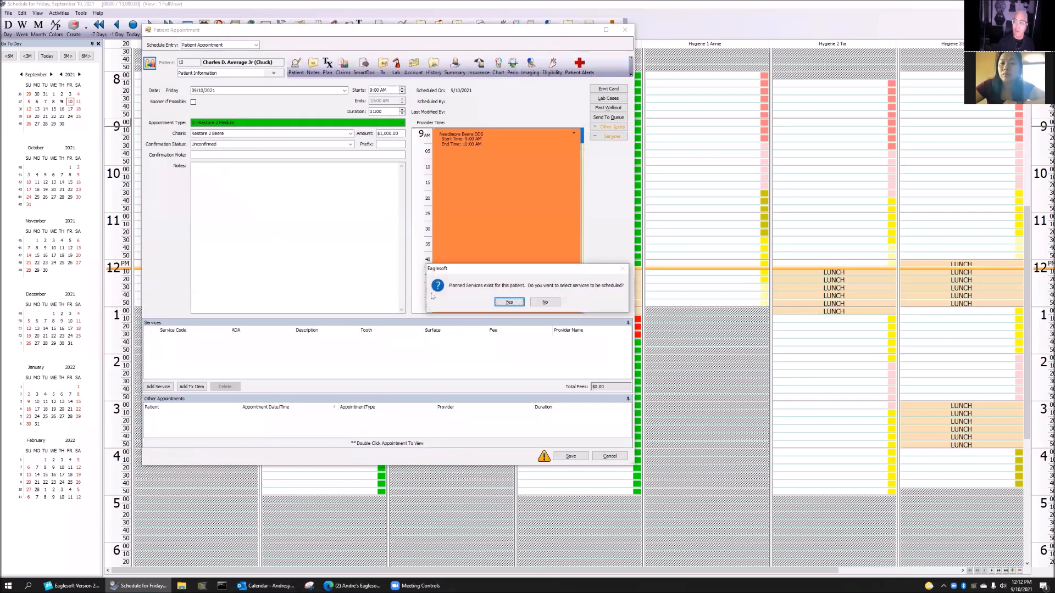
{"action": "left_click", "coordinate": [555, 301]}
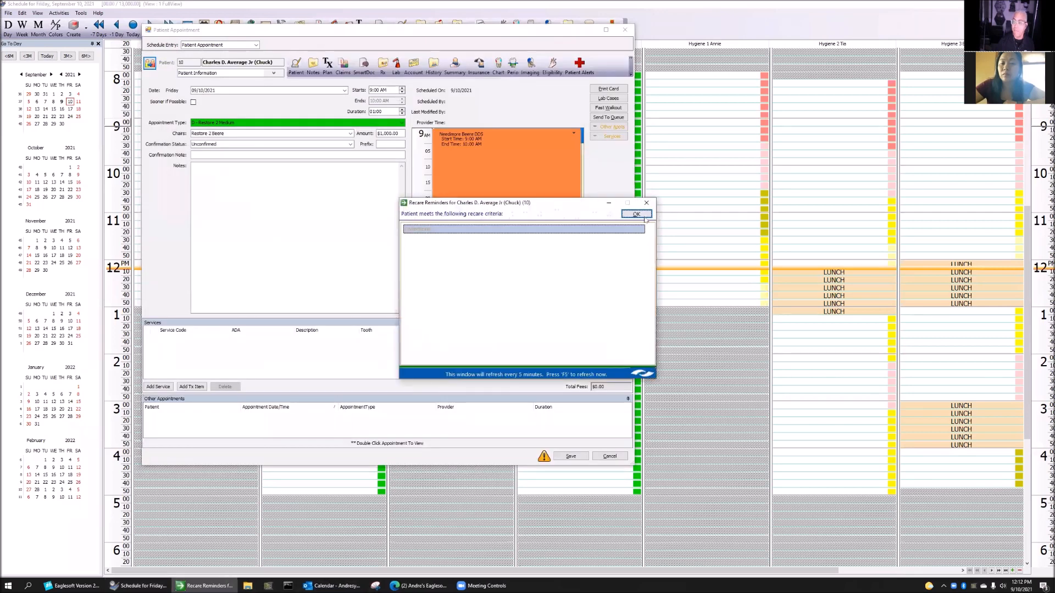
{"action": "left_click", "coordinate": [640, 216]}
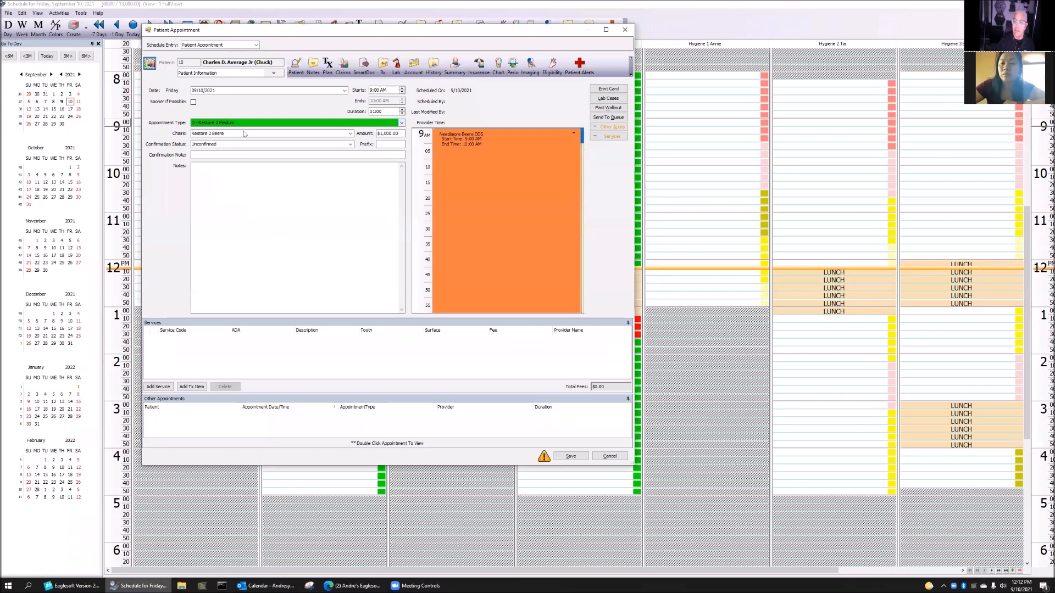
Set the appointment type to CEREC Prep and reserve provider time at 9:20 and 9:45–9:55
{"action": "left_click", "coordinate": [262, 142]}
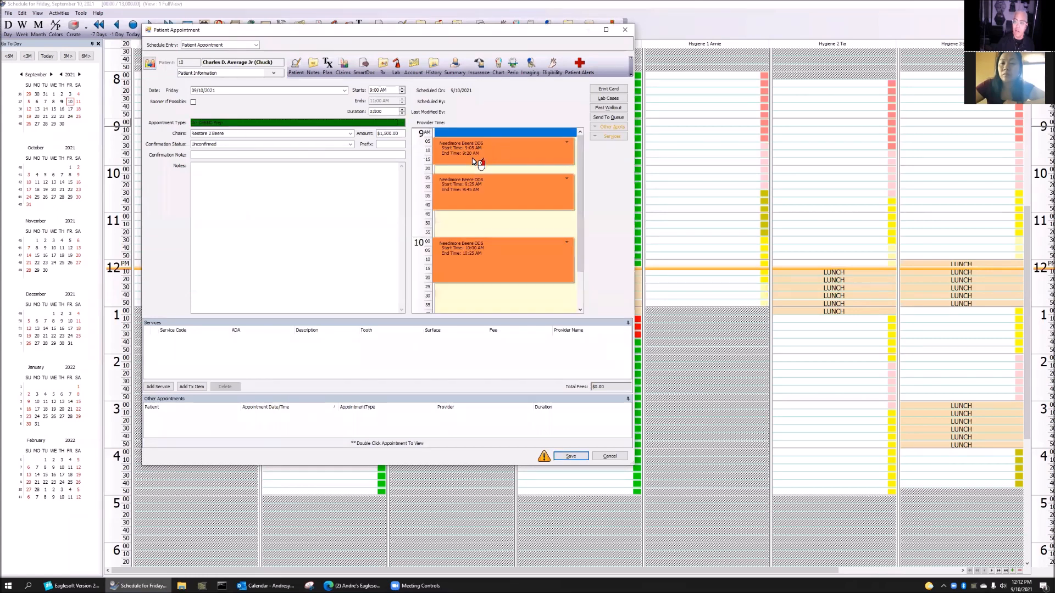
{"action": "left_click", "coordinate": [496, 169]}
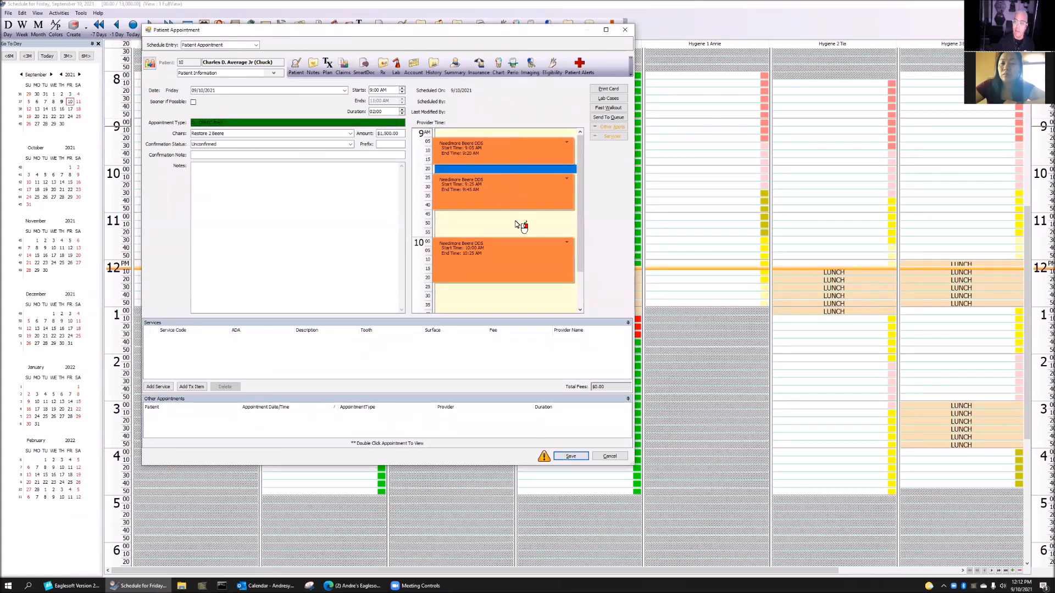
{"action": "left_click_drag", "start_coordinate": [482, 216], "coordinate": [478, 235]}
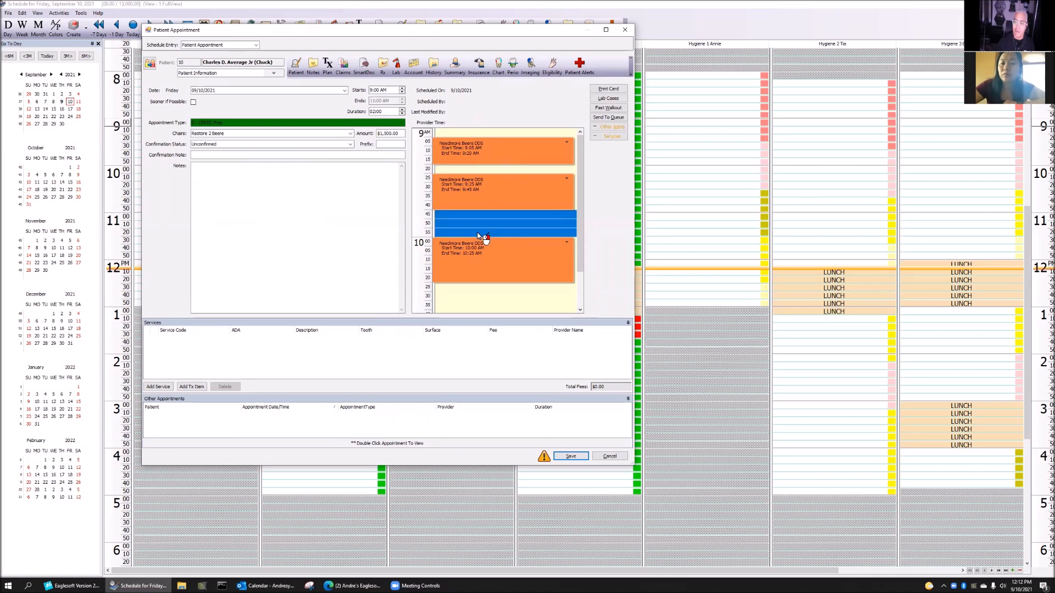
{"action": "scroll", "coordinate": [502, 274], "scroll_direction": "down", "scroll_amount": 1}
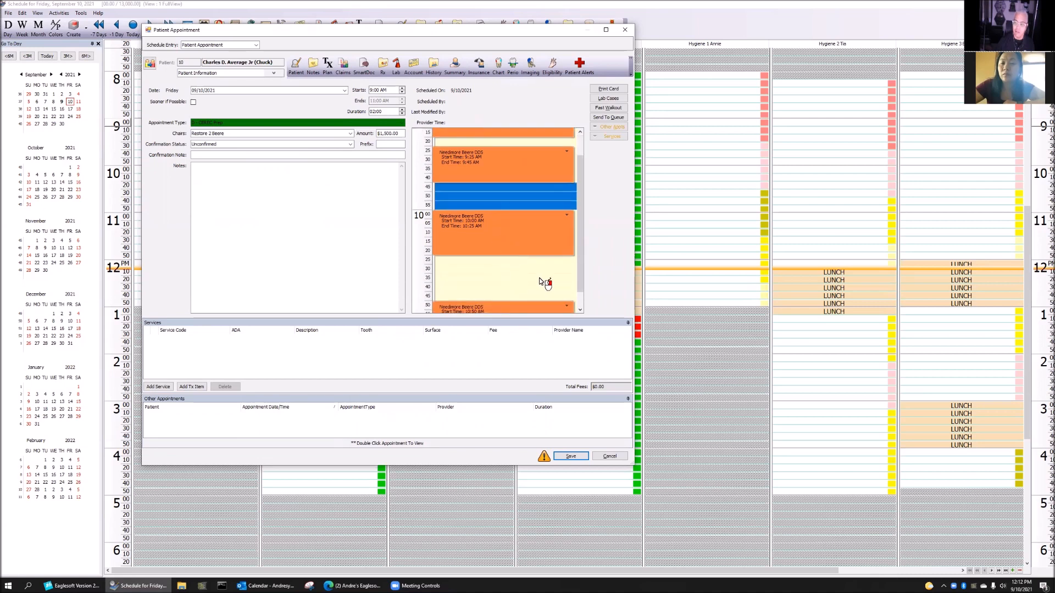
{"action": "scroll", "coordinate": [539, 281], "scroll_direction": "down", "scroll_amount": 1}
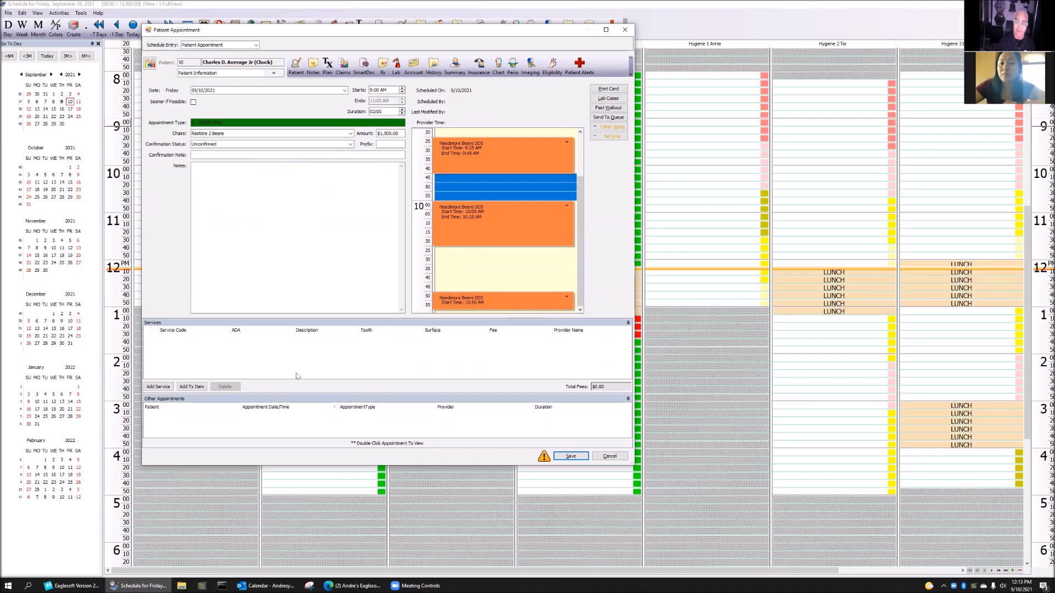
{"action": "left_click", "coordinate": [159, 386]}
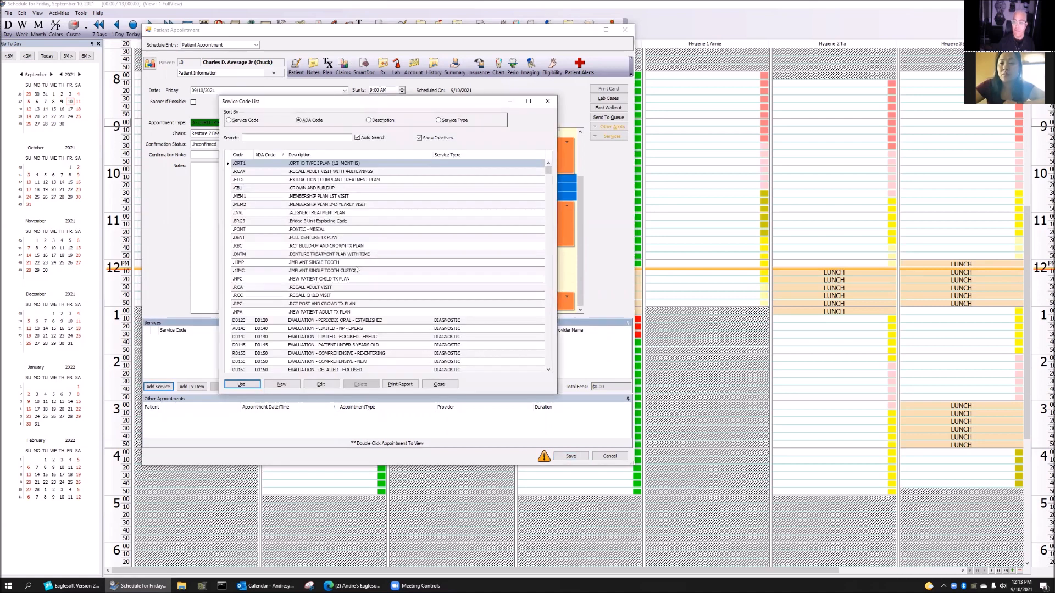
Search the service codes for d2740 and select D2741 CROWN - CEREC
{"action": "type", "text": "d2740"}
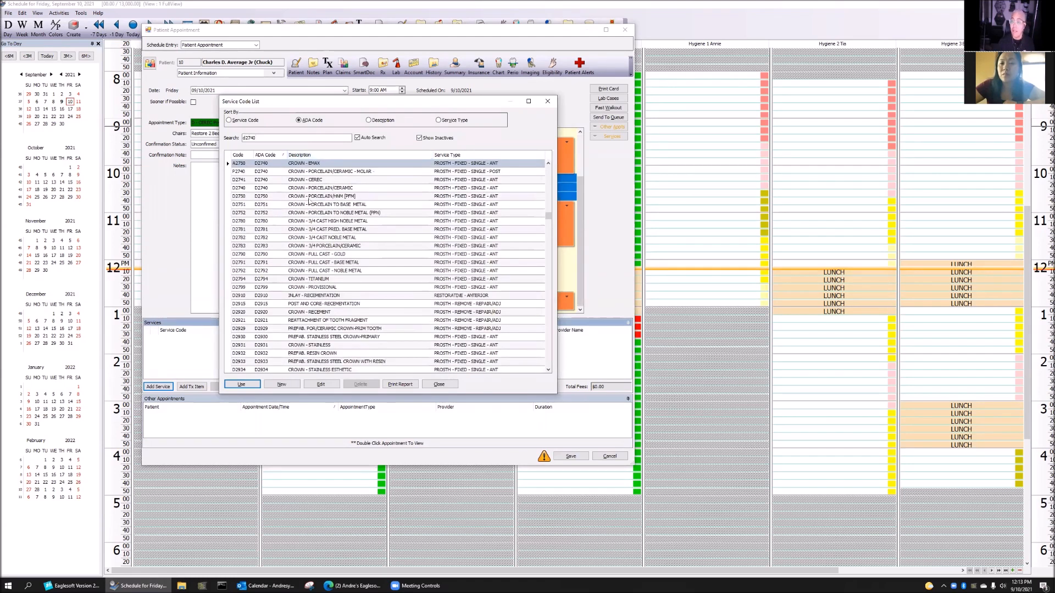
{"action": "left_click", "coordinate": [327, 182]}
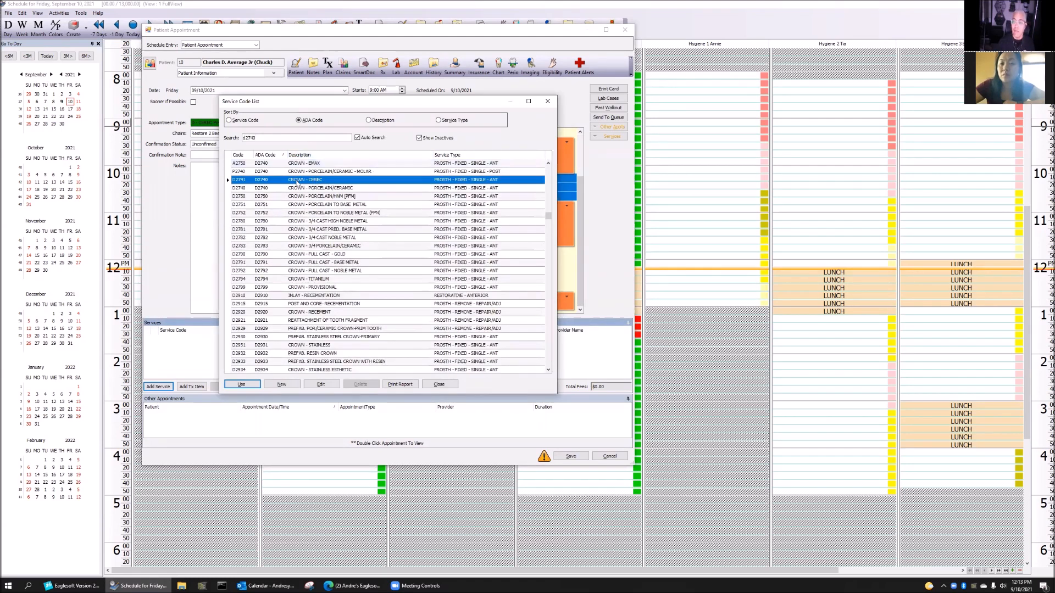
Add D2741 CROWN - CEREC at $995 to the appointment and begin a note
{"action": "left_click", "coordinate": [241, 385]}
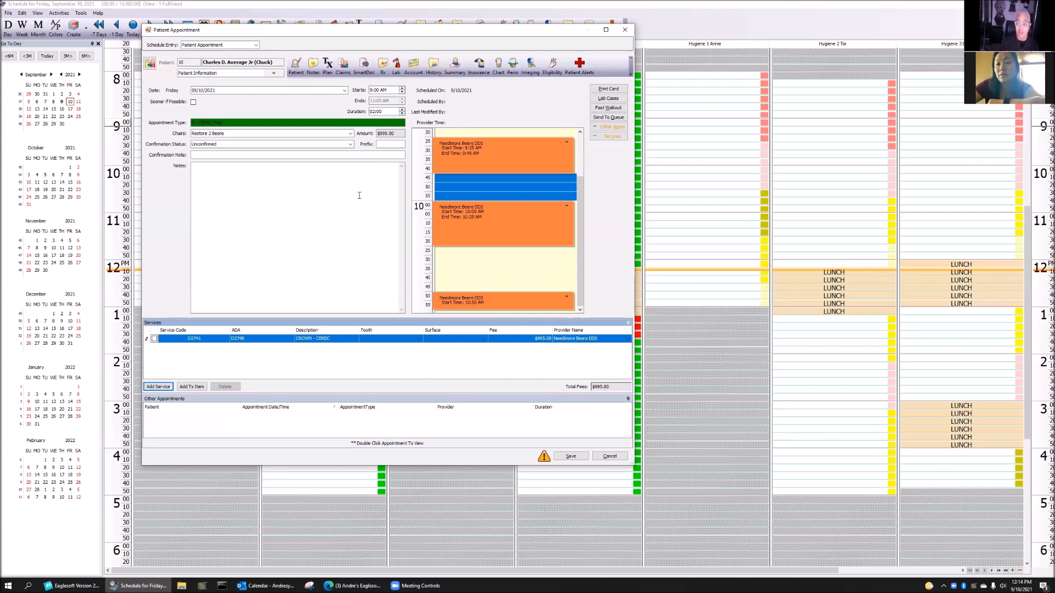
{"action": "left_click", "coordinate": [359, 195]}
{"action": "type", "text": "cpsdjvosdp us"}
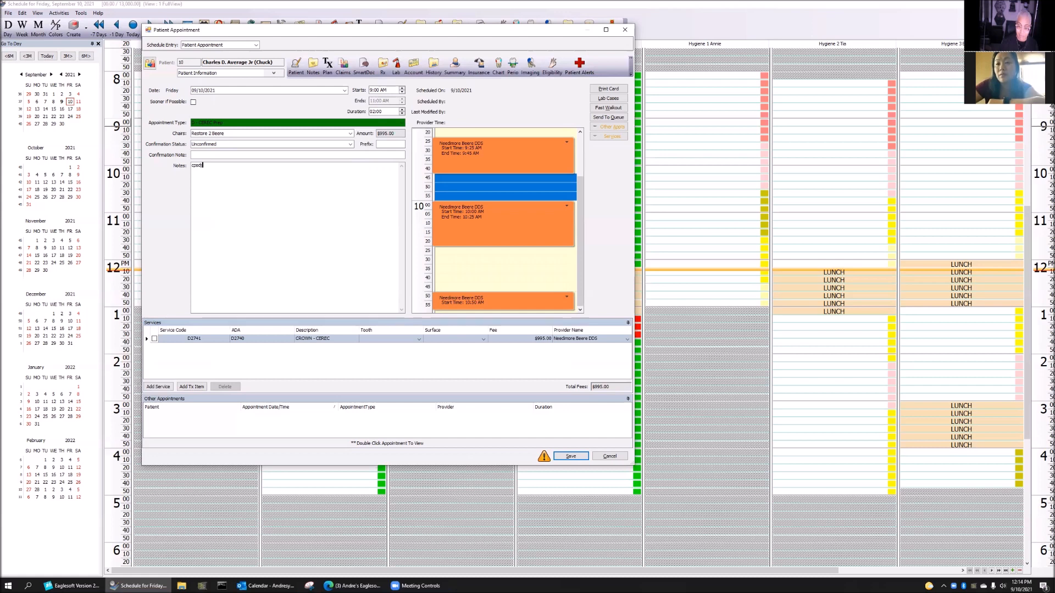
Change the appointment type to D - Restore 2 Medium
{"action": "left_click", "coordinate": [402, 122]}
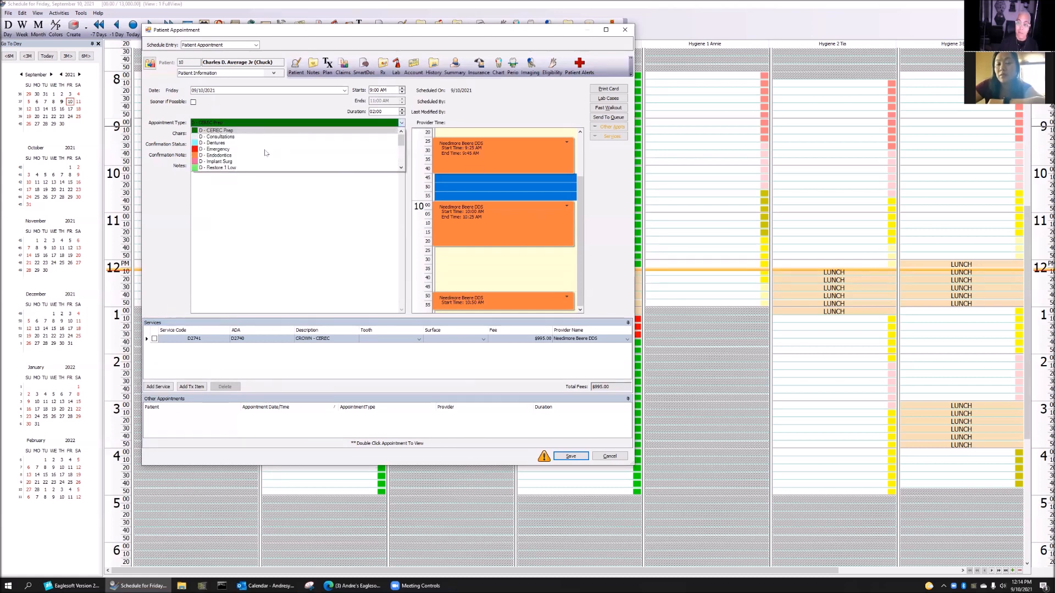
{"action": "scroll", "coordinate": [242, 154], "scroll_direction": "down", "scroll_amount": 10}
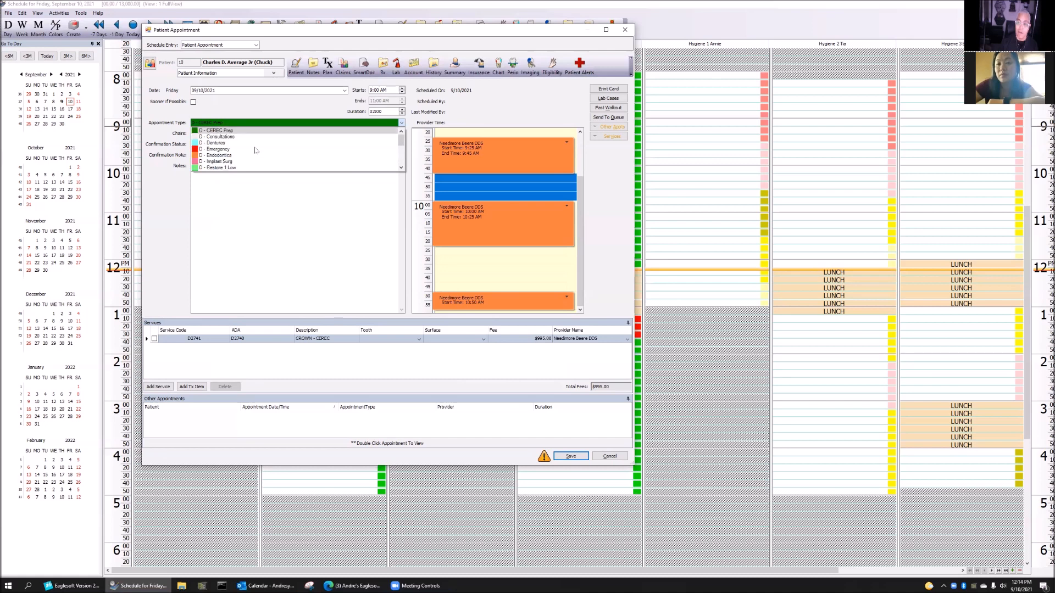
{"action": "scroll", "coordinate": [254, 149], "scroll_direction": "up", "scroll_amount": 10}
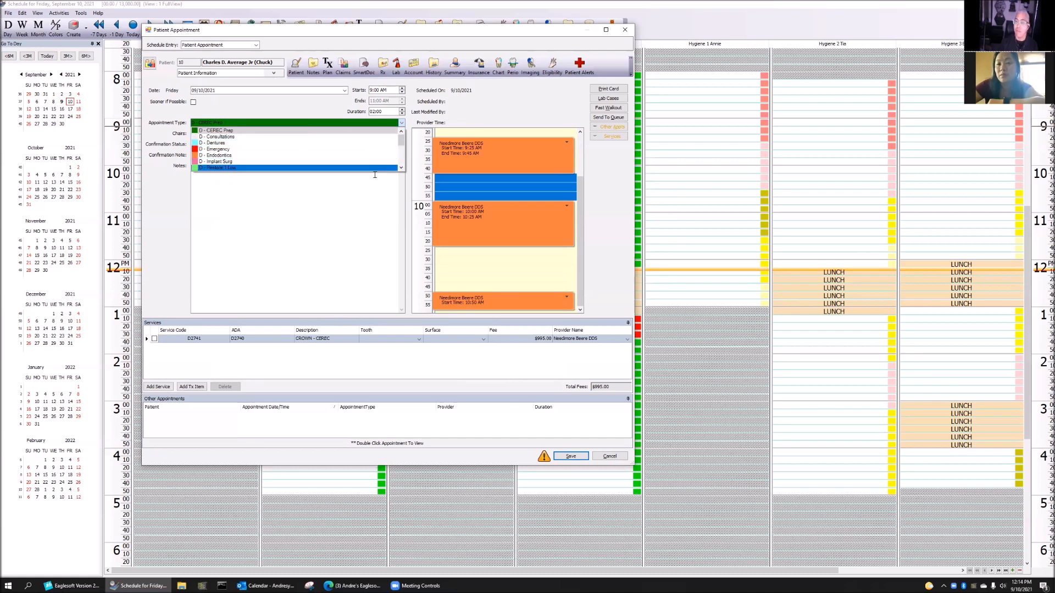
{"action": "scroll", "coordinate": [396, 168], "scroll_direction": "down", "scroll_amount": 2}
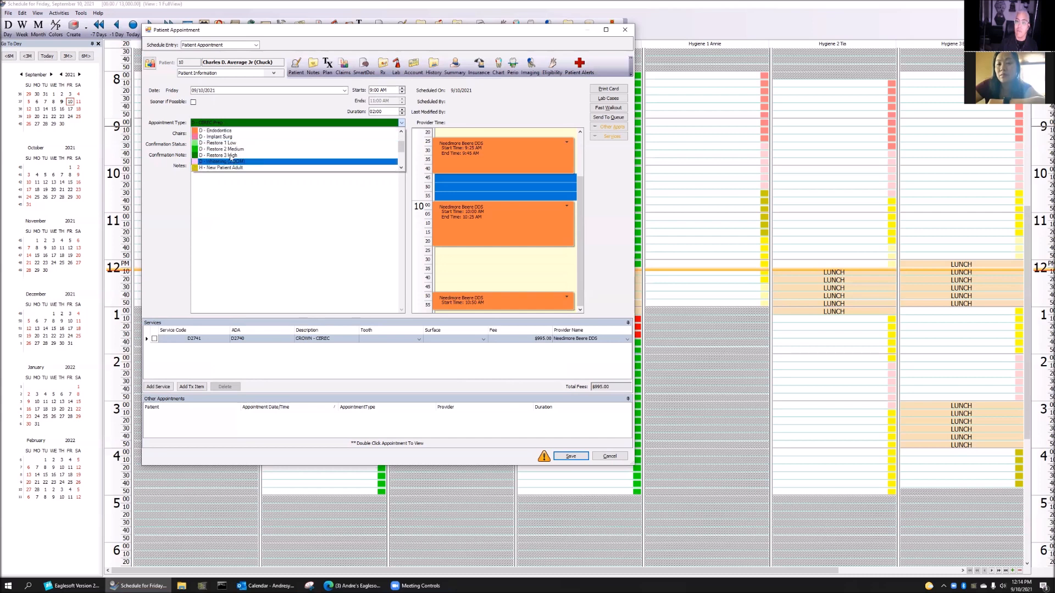
{"action": "left_click", "coordinate": [234, 152]}
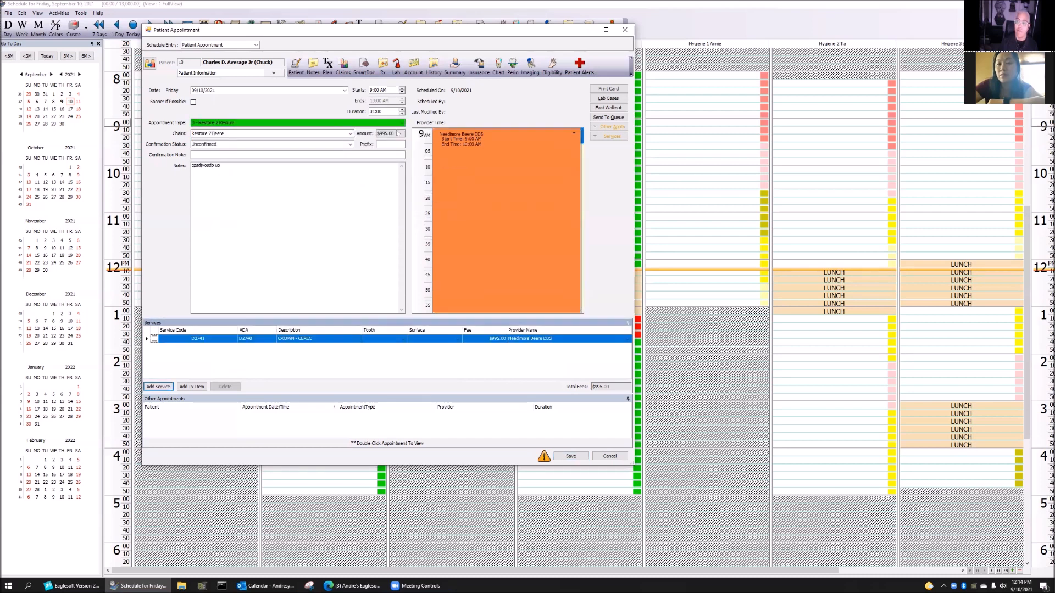
Delete the D2741 CROWN - CEREC service and select the placeholder note text
{"action": "left_click", "coordinate": [155, 339]}
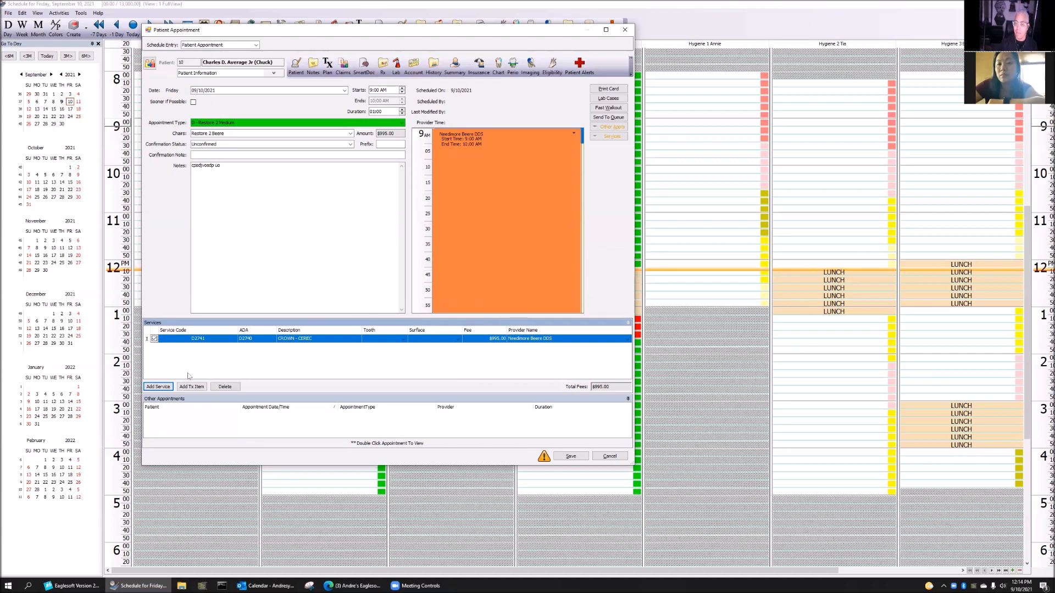
{"action": "left_click", "coordinate": [225, 387]}
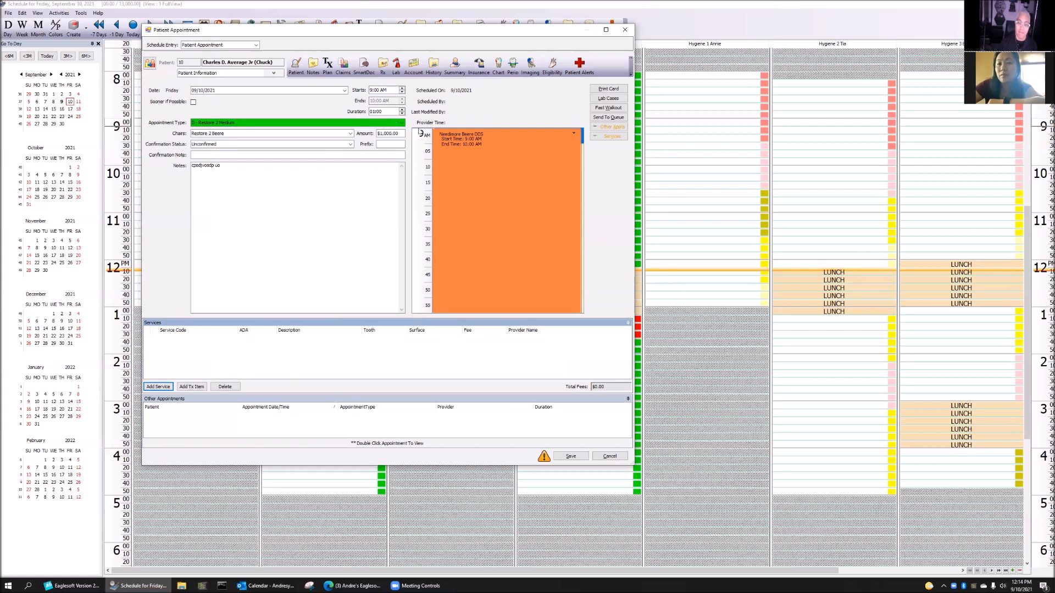
{"action": "left_click_drag", "start_coordinate": [240, 167], "coordinate": [75, 170]}
Replace the note with 'fillings' and bring up the appointment type choices
{"action": "type", "text": "fillings"}
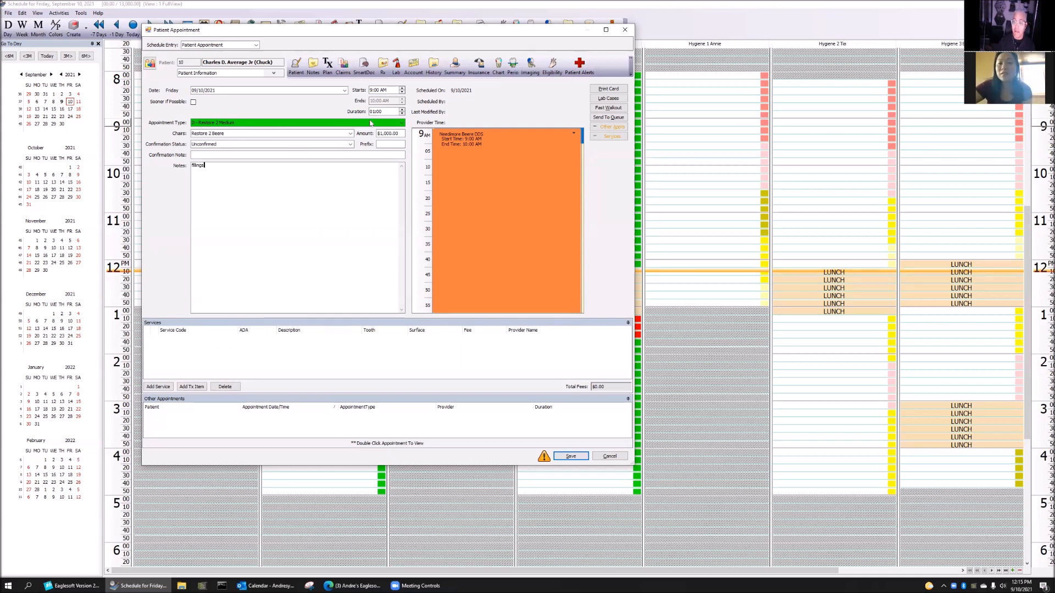
{"action": "left_click", "coordinate": [261, 122]}
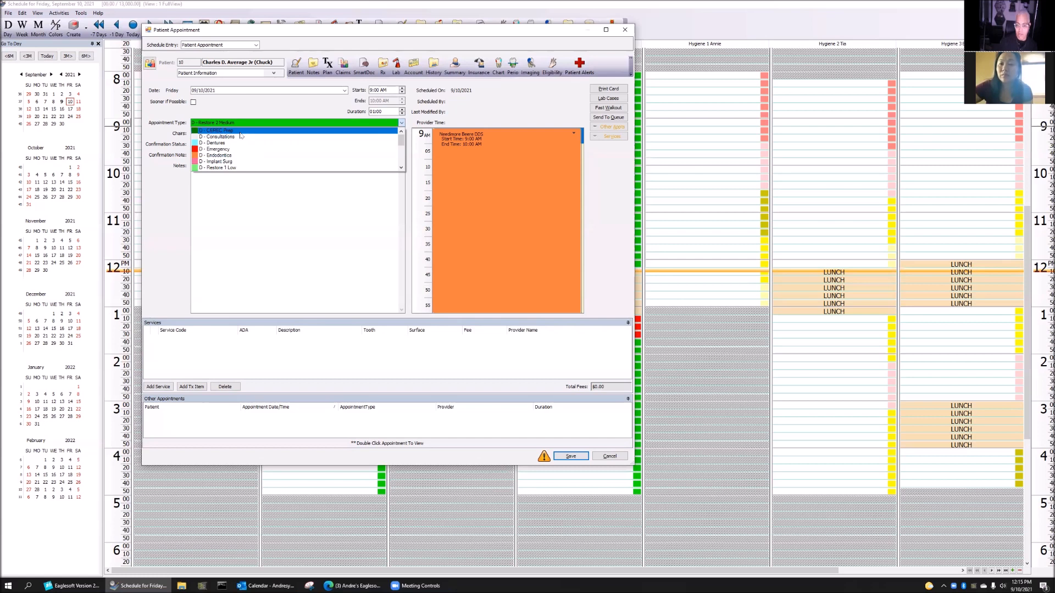
Pick Endodontics, then discard the unsaved appointment and return to the main Eaglesoft window
{"action": "left_click", "coordinate": [228, 155]}
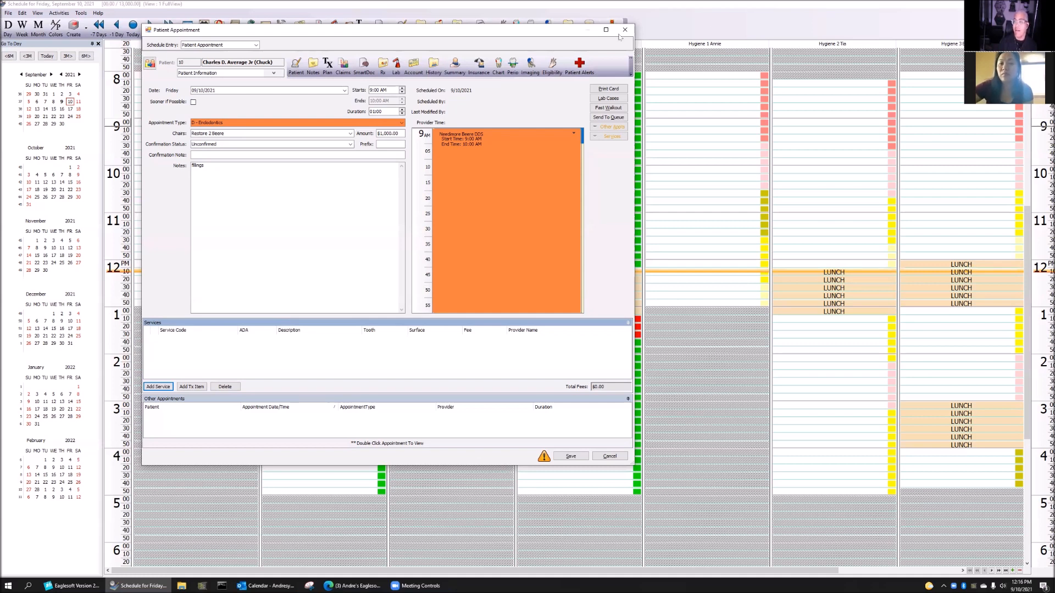
{"action": "key", "text": "Escape"}
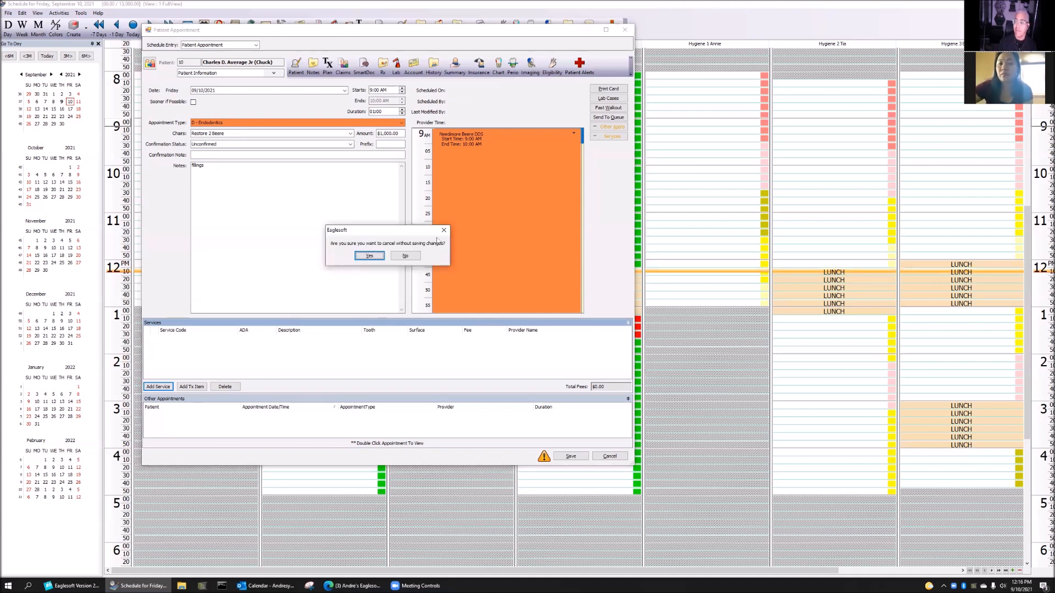
{"action": "left_click", "coordinate": [369, 256]}
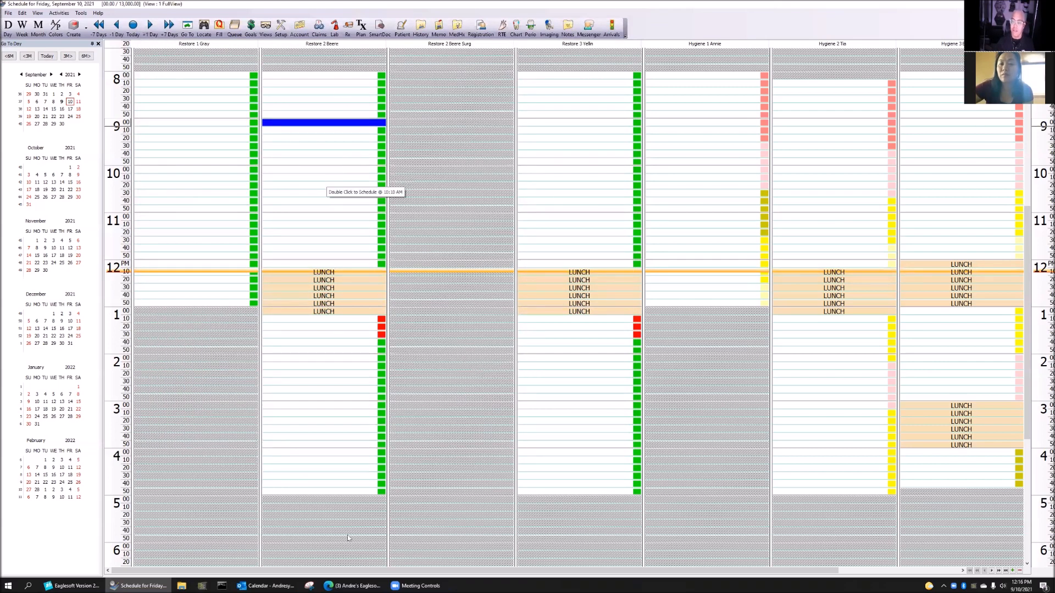
{"action": "left_click", "coordinate": [355, 585]}
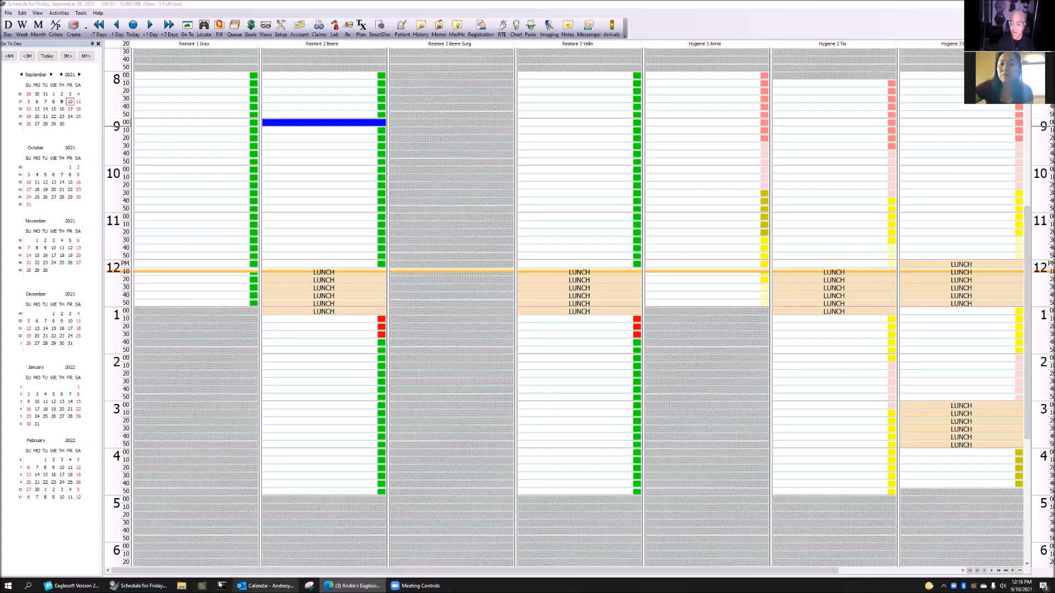
{"action": "left_click", "coordinate": [71, 585]}
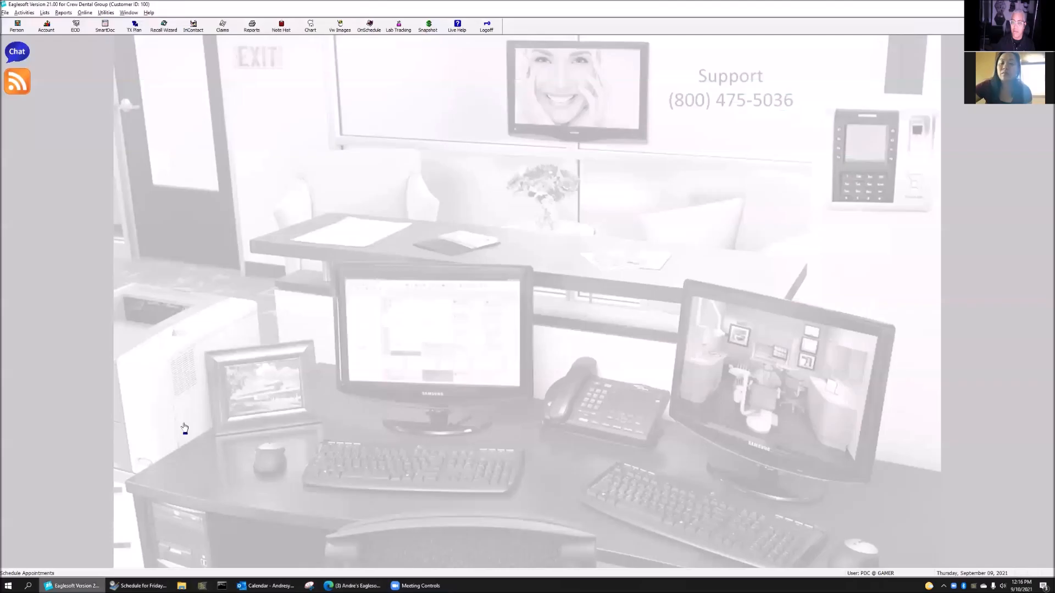
Start a new schedule template via Lists > OnSchedule > Template Designer
{"action": "left_click", "coordinate": [45, 13]}
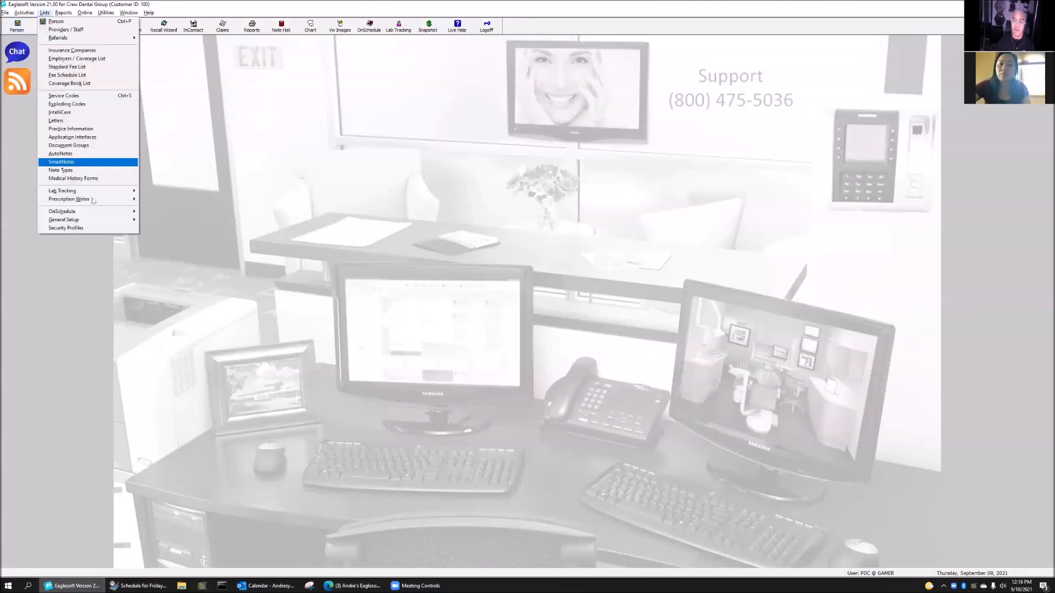
{"action": "mouse_move", "coordinate": [137, 213]}
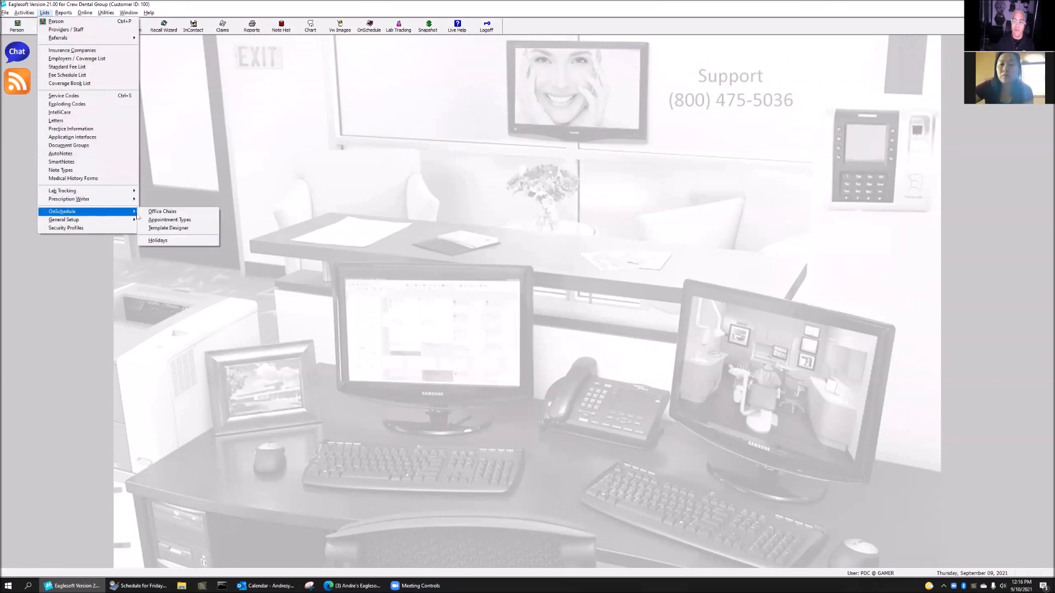
{"action": "left_click", "coordinate": [191, 229]}
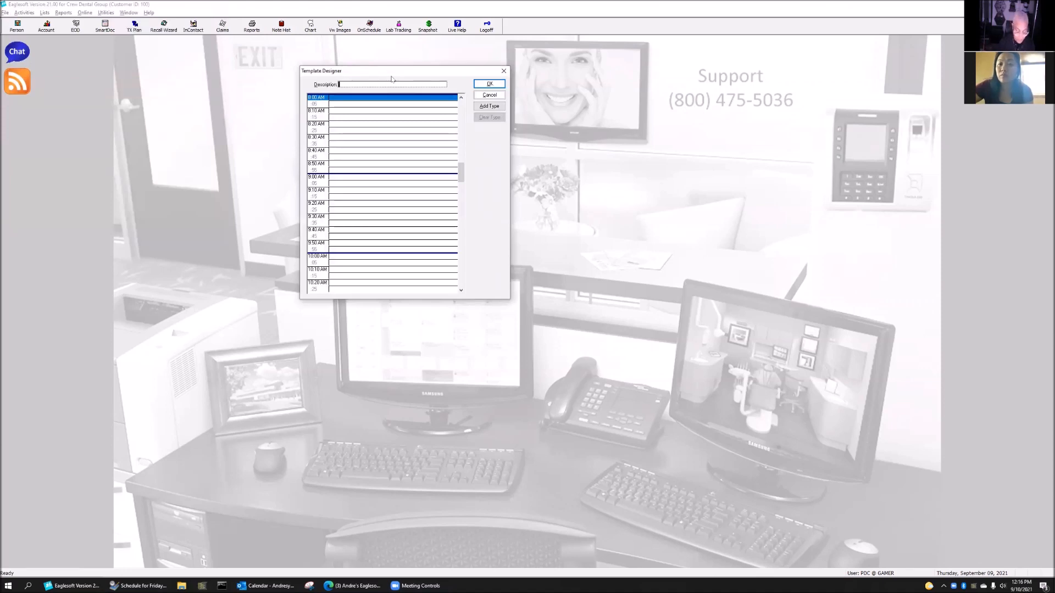
Enter the doctor's Tuesday 'Perfect Day' description and select the 8:10 AM slot
{"action": "type", "text": "Dr Beers"}
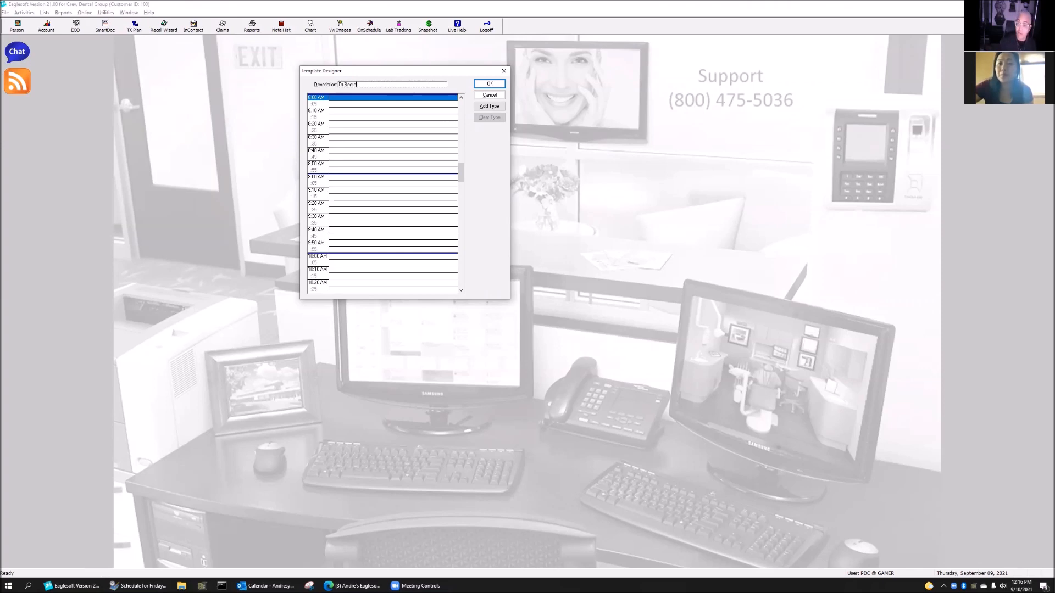
{"action": "type", "text": " Tues"}
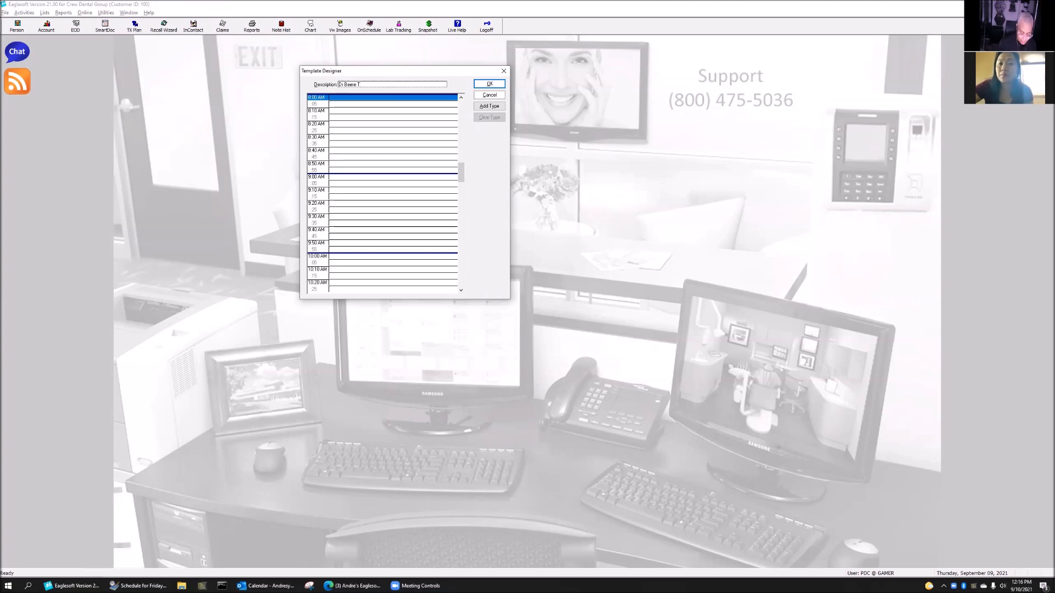
{"action": "type", "text": "rfect Day"}
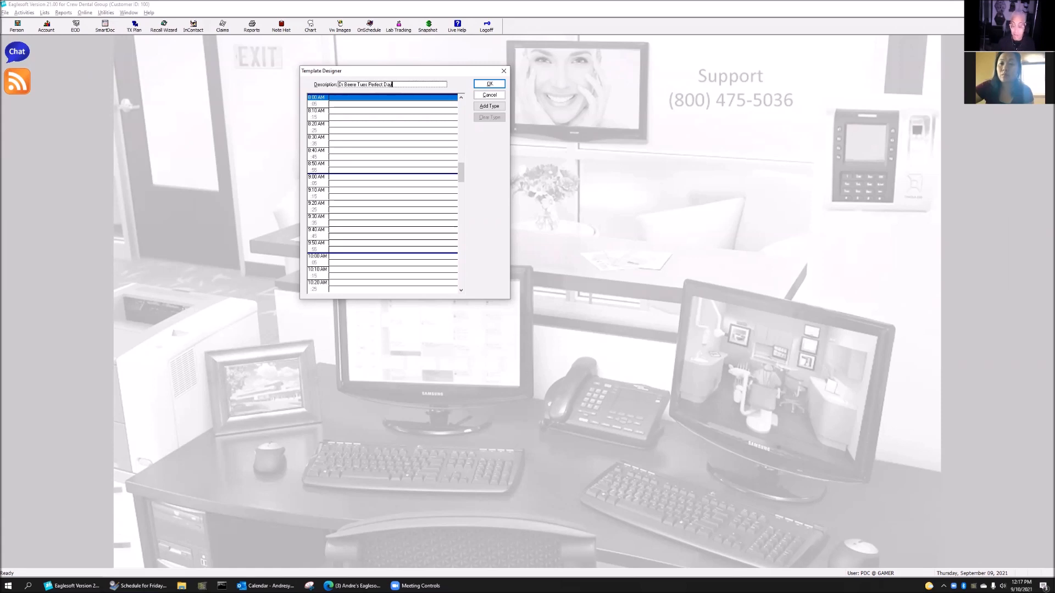
{"action": "left_click", "coordinate": [346, 101]}
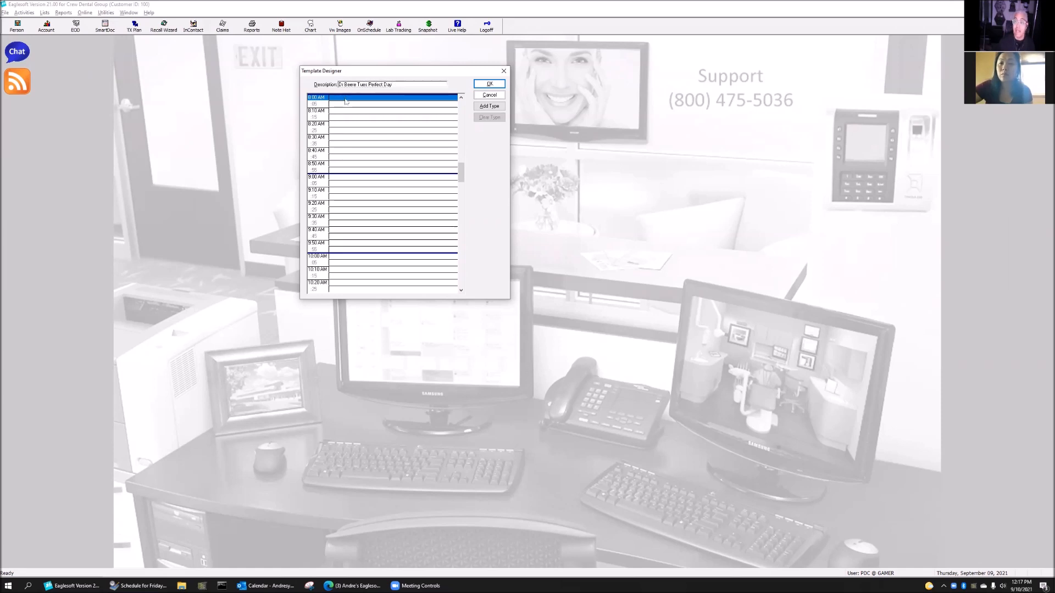
{"action": "left_click", "coordinate": [336, 104]}
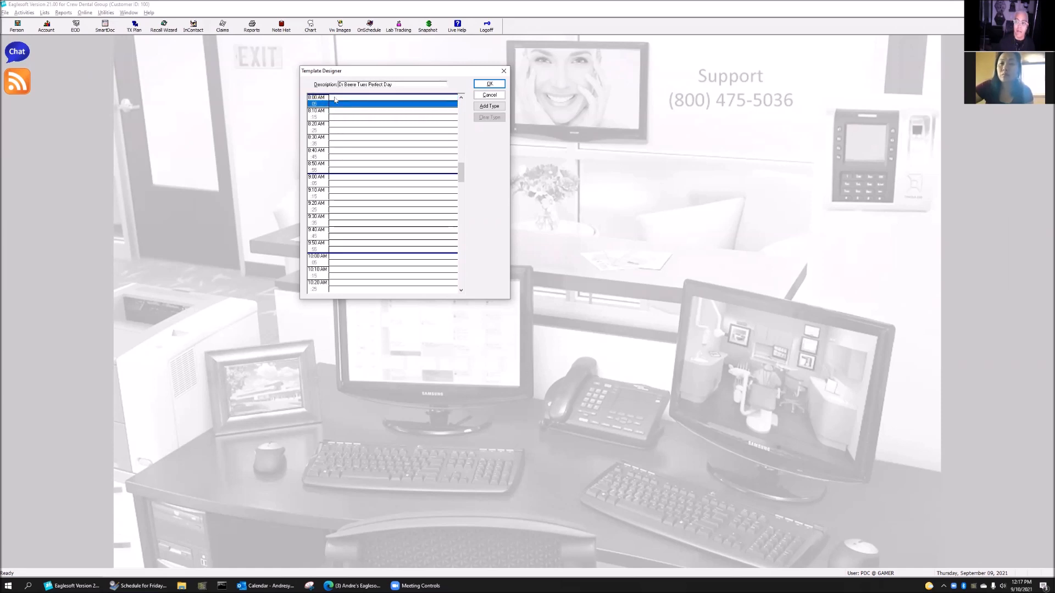
{"action": "left_click", "coordinate": [337, 111]}
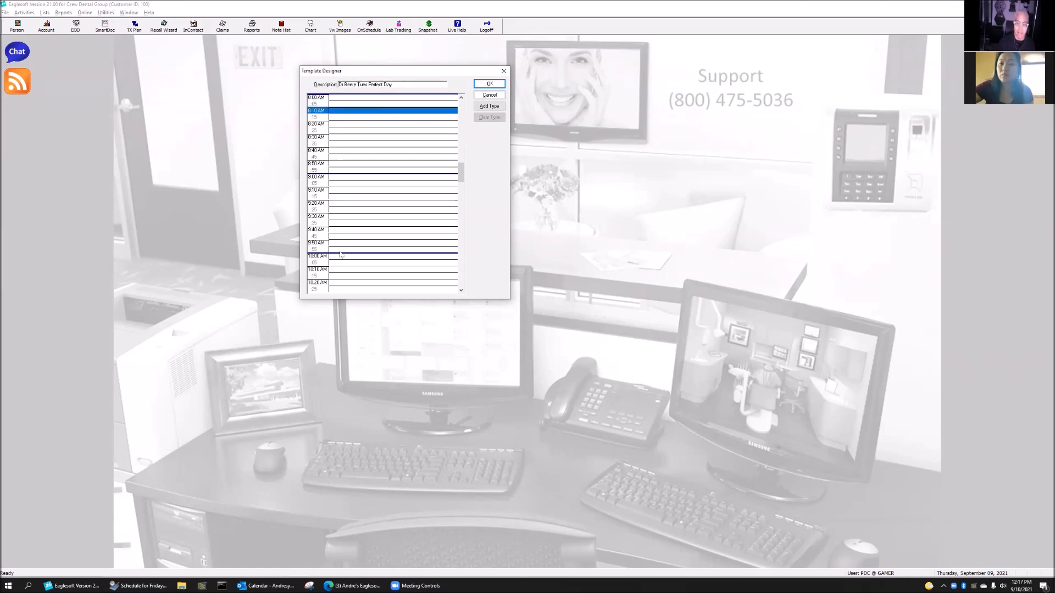
Place a 90-minute D - Implant Surg block starting at 8:10 AM
{"action": "left_click", "coordinate": [491, 106]}
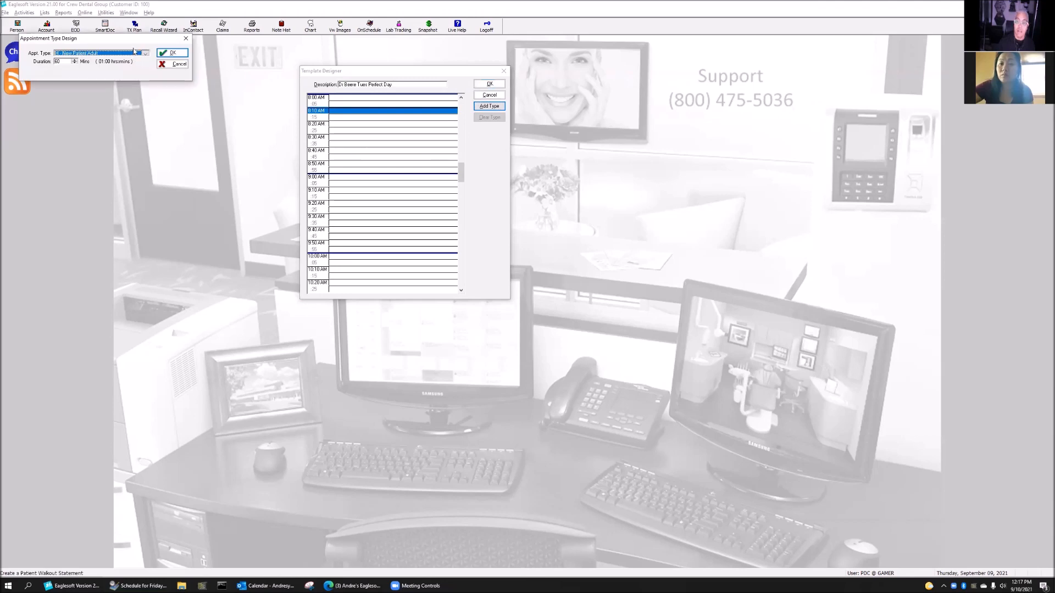
{"action": "left_click", "coordinate": [145, 53]}
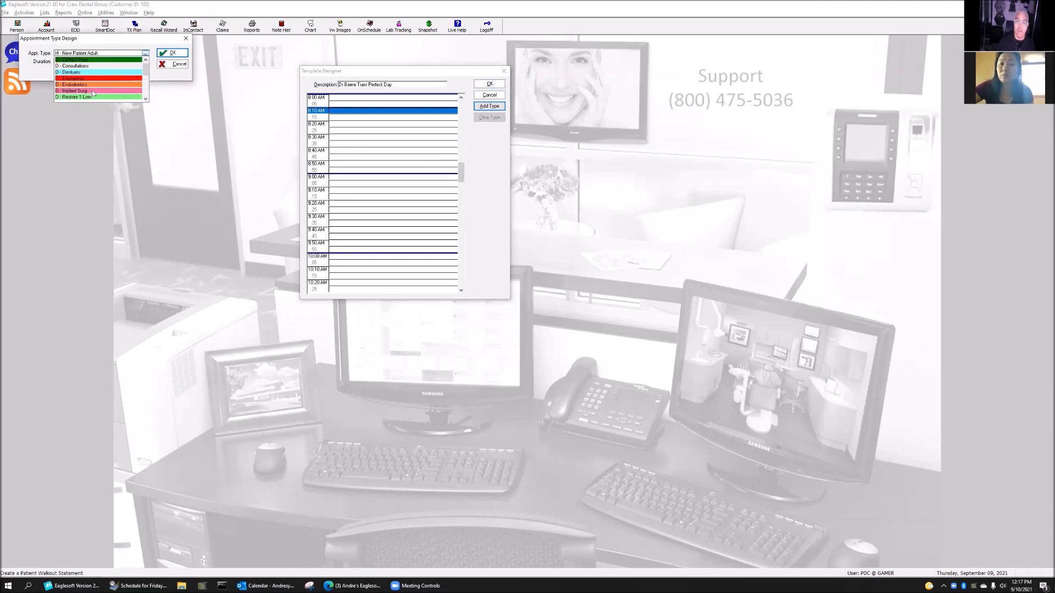
{"action": "left_click", "coordinate": [91, 92]}
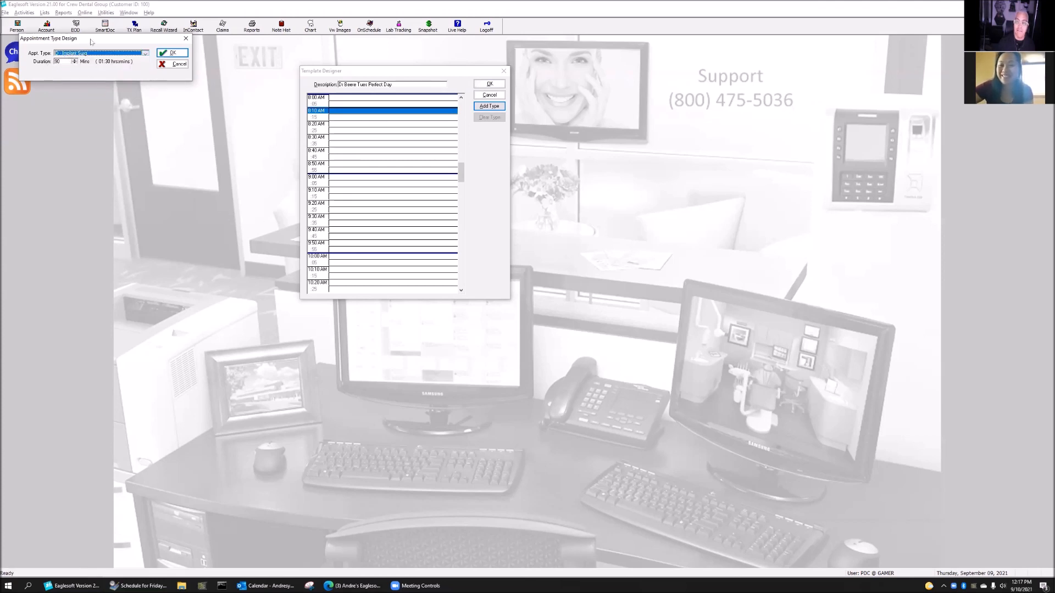
{"action": "left_click_drag", "start_coordinate": [71, 39], "coordinate": [176, 123]}
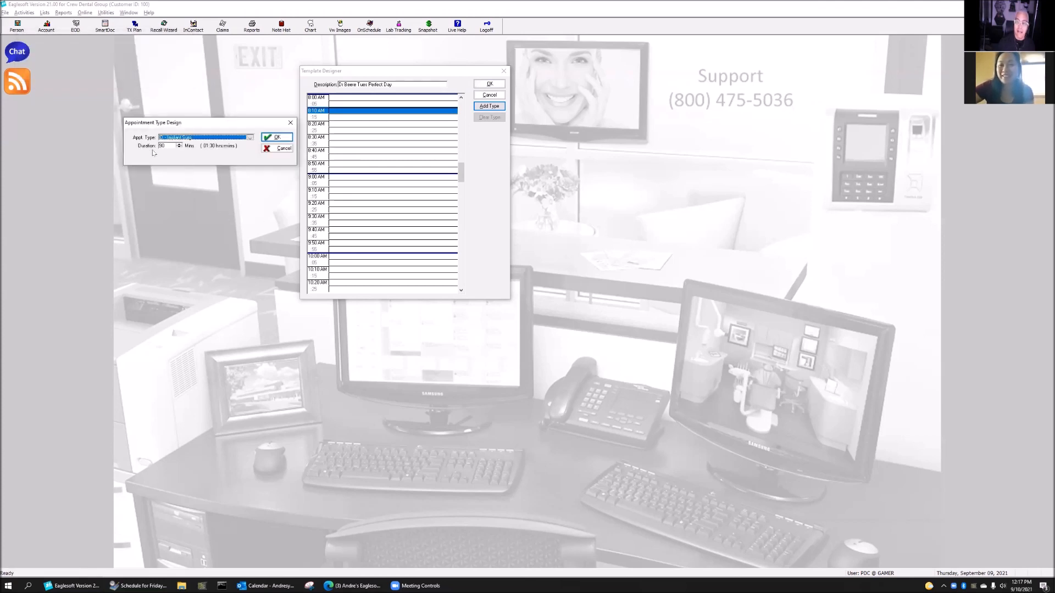
{"action": "left_click", "coordinate": [273, 138]}
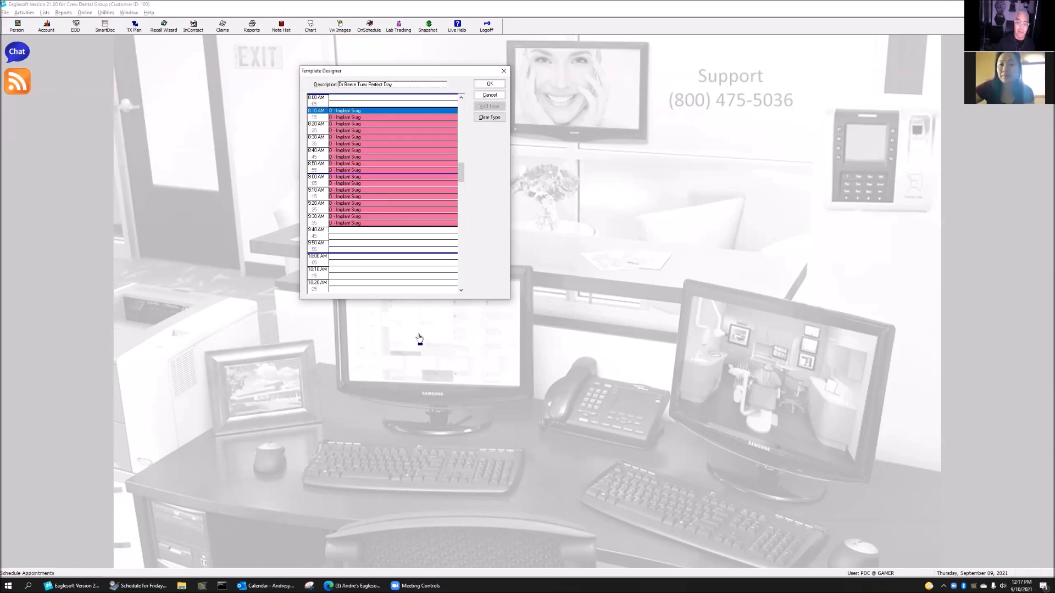
Place a 30-minute X - DO NOT SCHEDULE block at 9:40 AM
{"action": "left_click", "coordinate": [364, 230]}
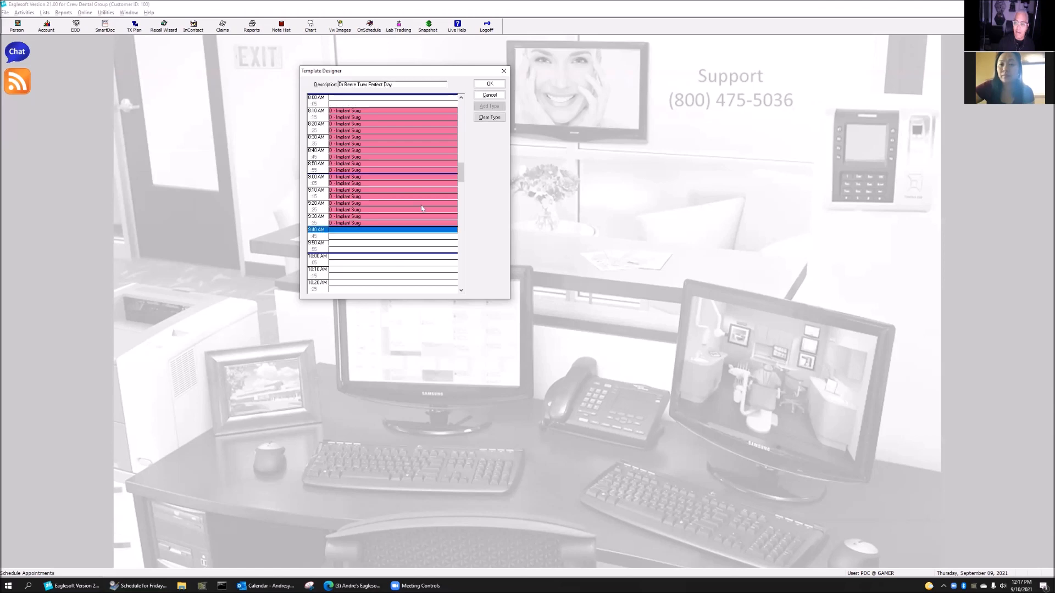
{"action": "left_click", "coordinate": [491, 106]}
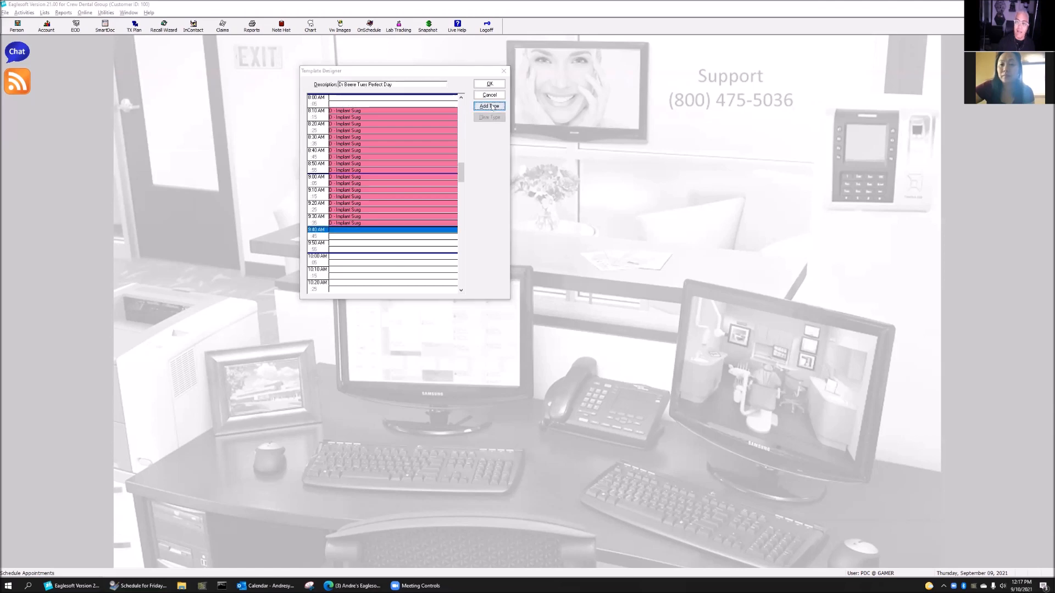
{"action": "left_click_drag", "start_coordinate": [121, 42], "coordinate": [173, 81]}
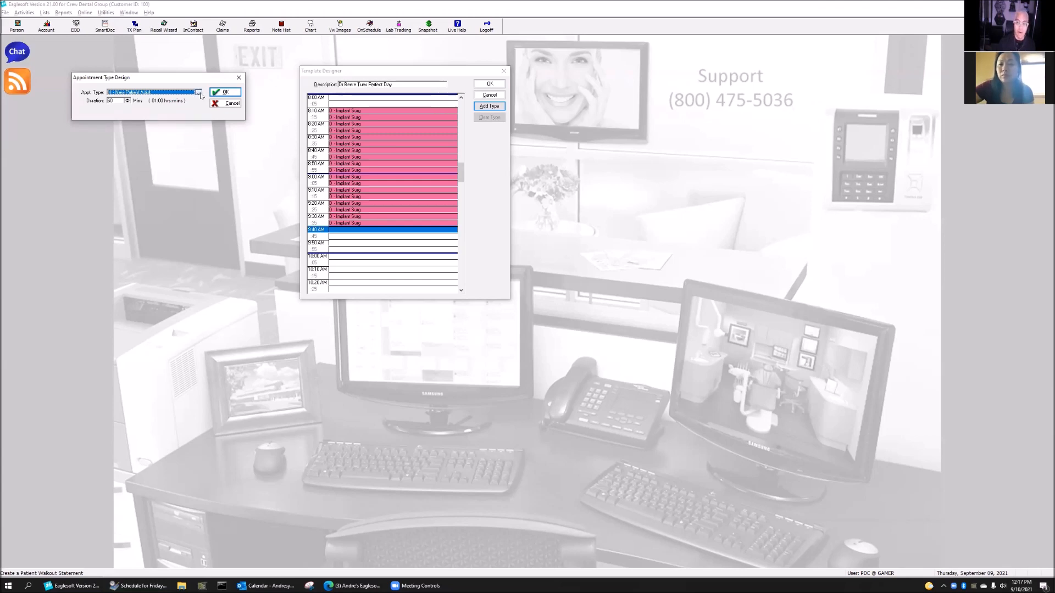
{"action": "left_click", "coordinate": [200, 94]}
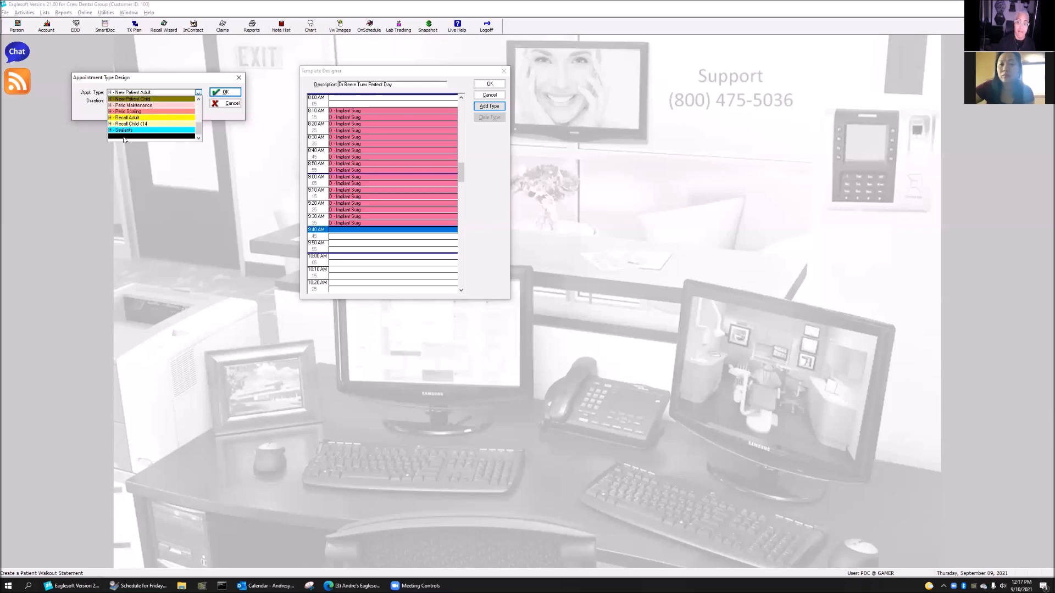
{"action": "left_click", "coordinate": [125, 137]}
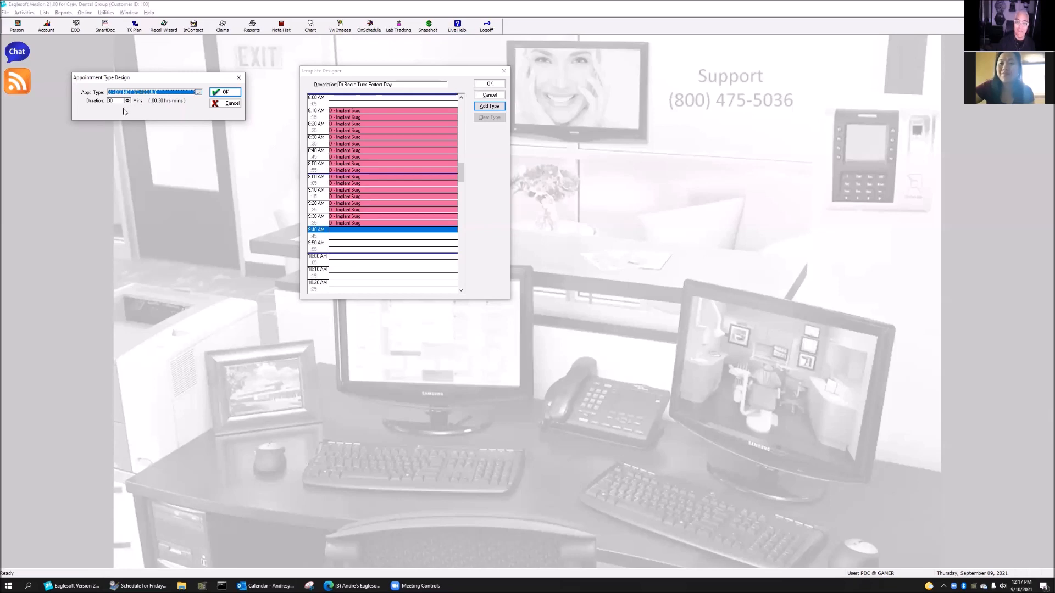
{"action": "left_click", "coordinate": [230, 94]}
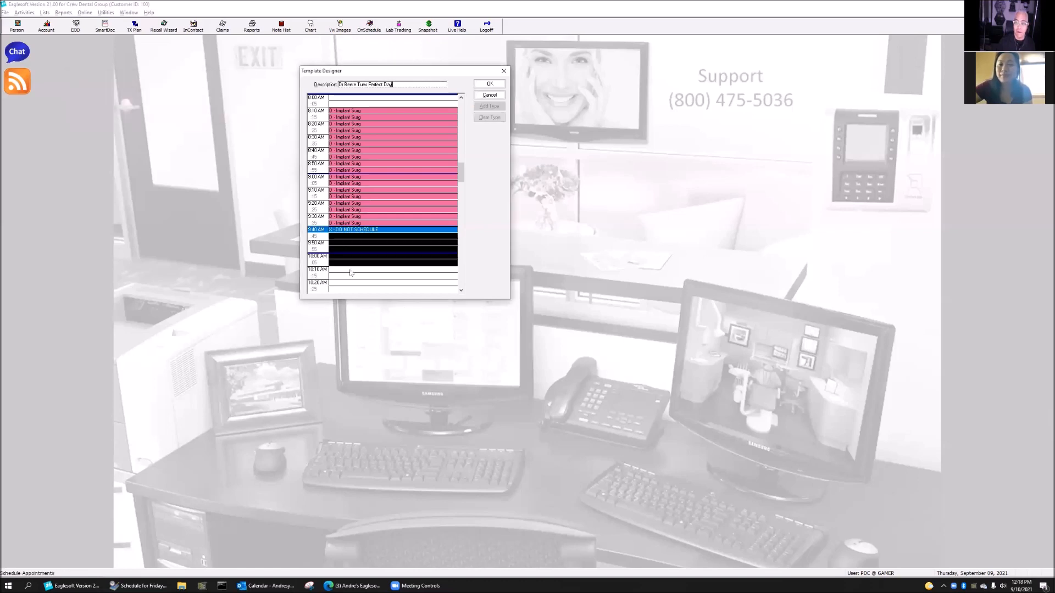
Place a green 60-minute Restore 2 Medium block starting at 10:10 AM
{"action": "scroll", "coordinate": [399, 282], "scroll_direction": "down", "scroll_amount": 3}
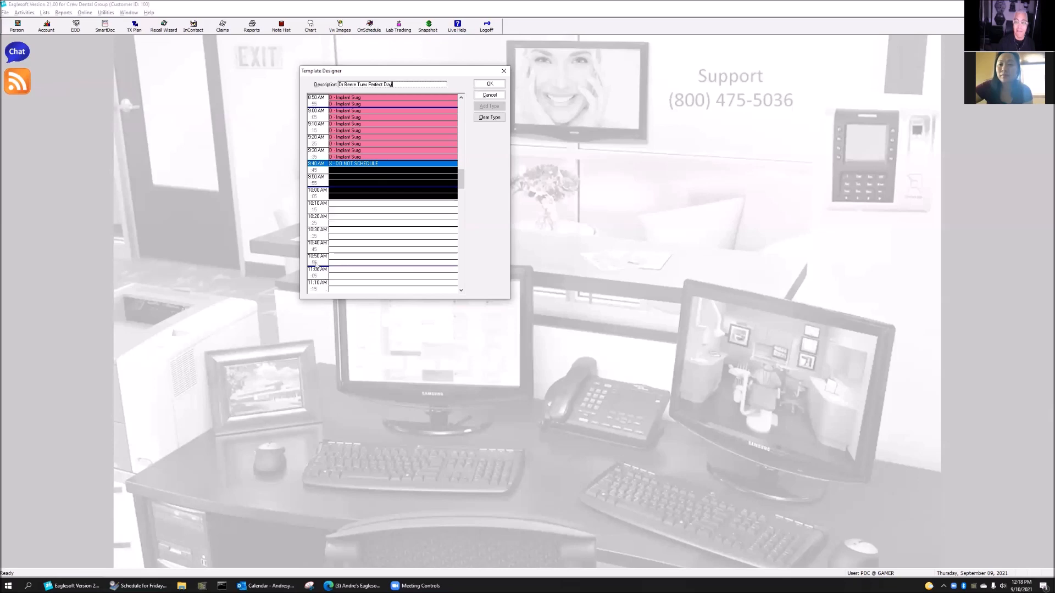
{"action": "left_click", "coordinate": [336, 205]}
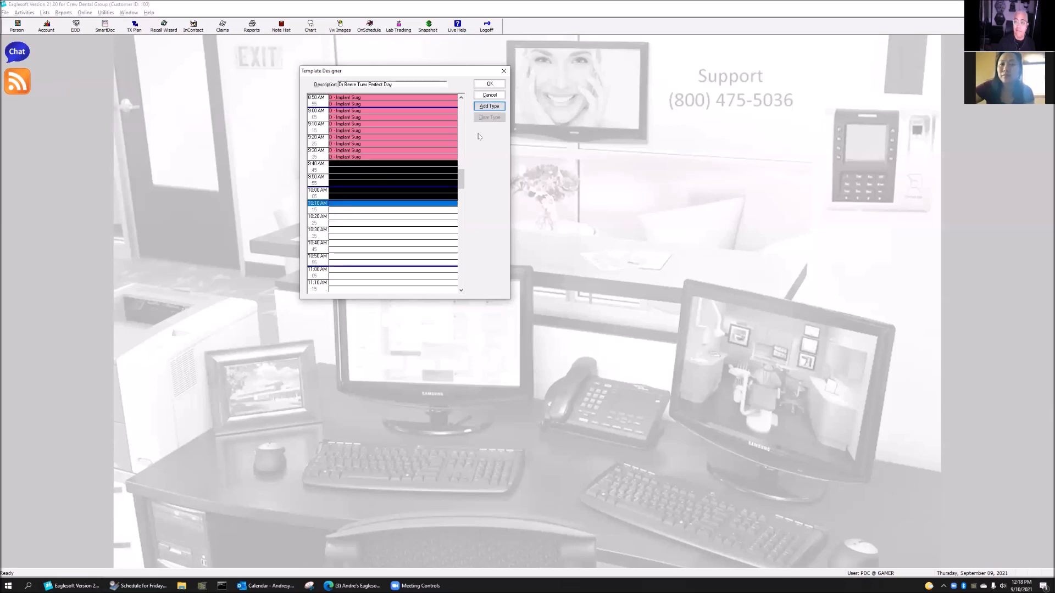
{"action": "left_click", "coordinate": [494, 107]}
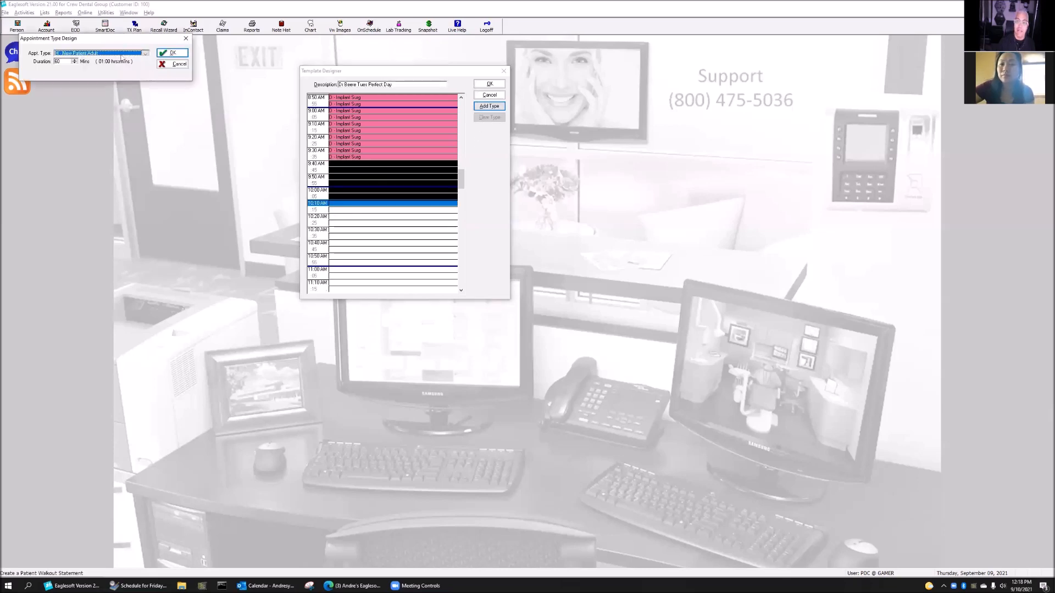
{"action": "left_click", "coordinate": [122, 54]}
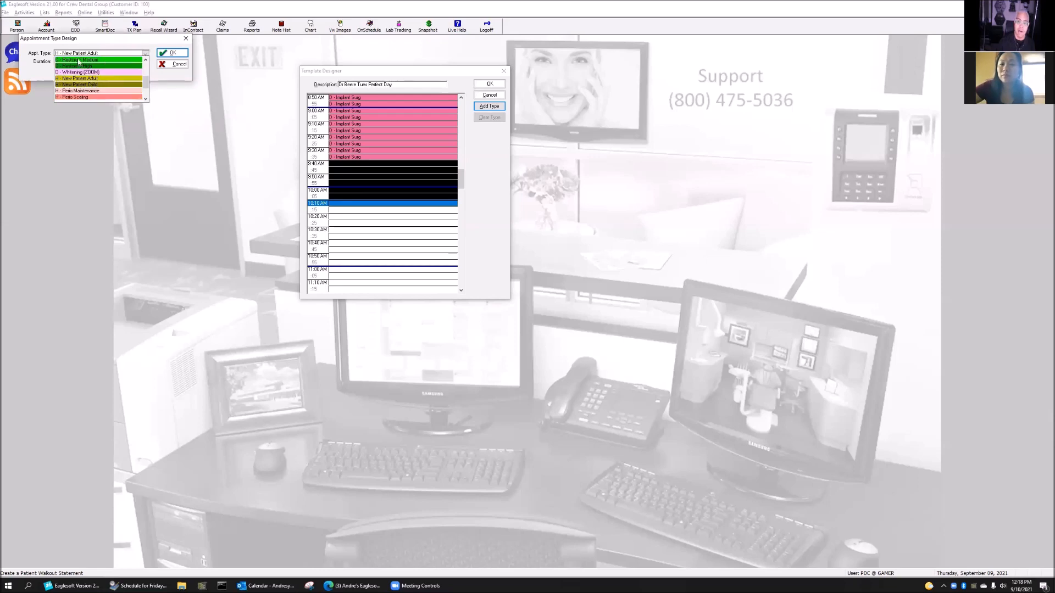
{"action": "left_click", "coordinate": [79, 60]}
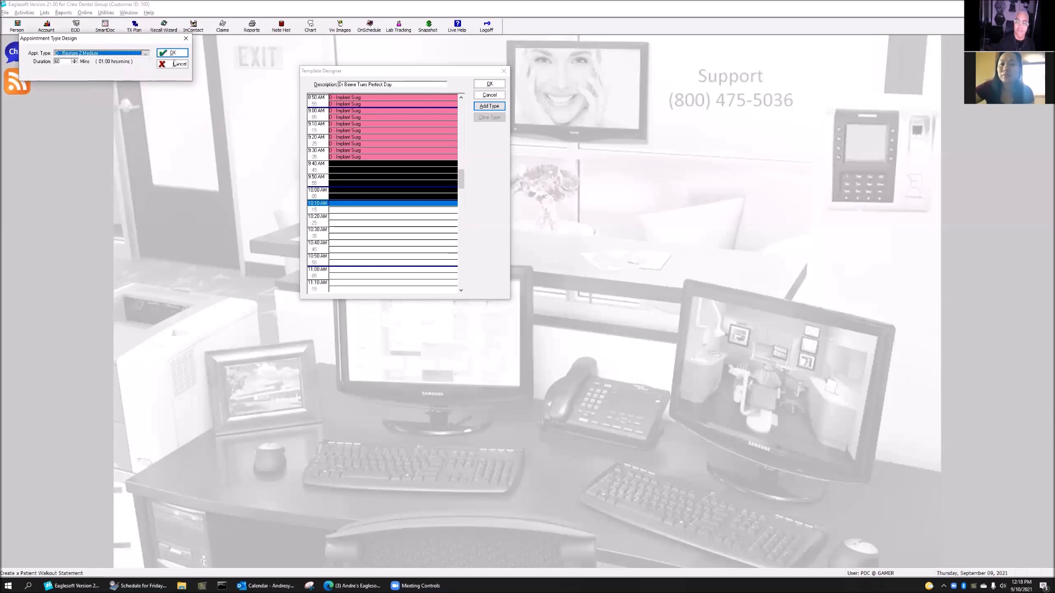
{"action": "left_click", "coordinate": [176, 53]}
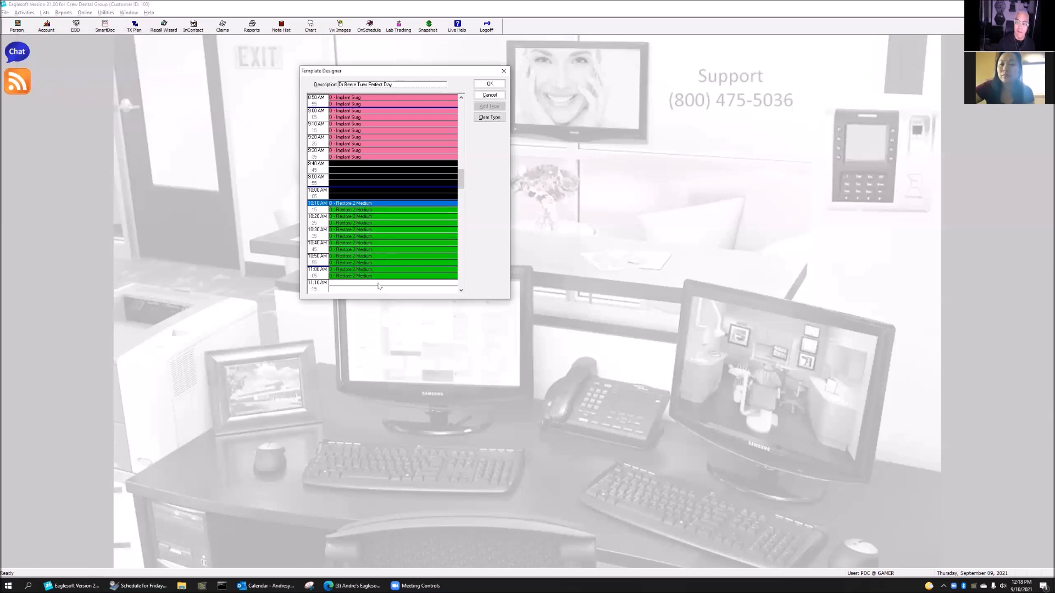
{"action": "scroll", "coordinate": [370, 280], "scroll_direction": "down", "scroll_amount": 3}
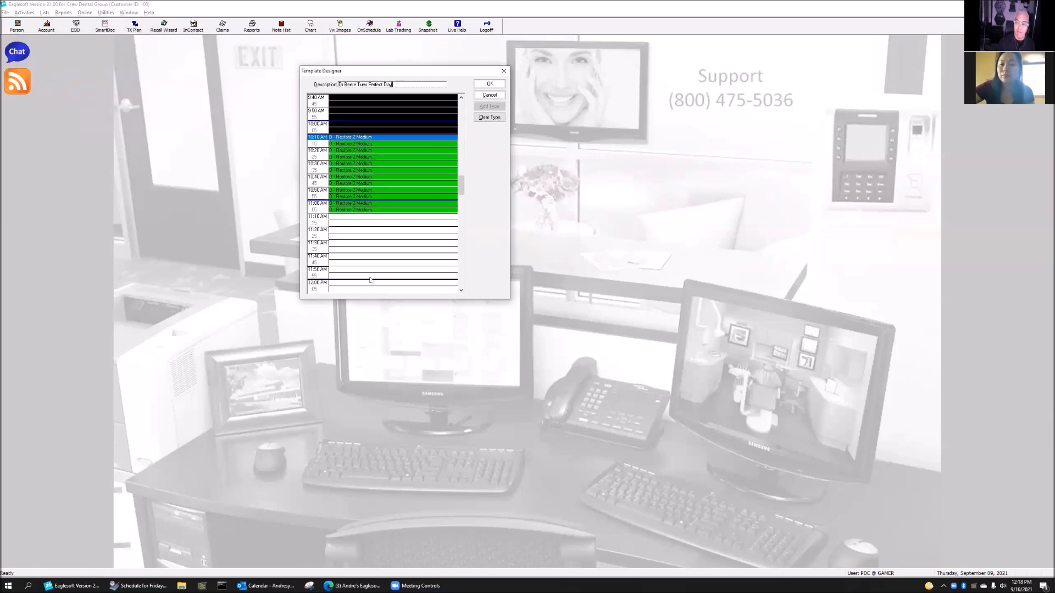
Place a Whitening (ZOOM) block at 11:10 AM, duration shortened two steps to end at noon
{"action": "left_click", "coordinate": [337, 217]}
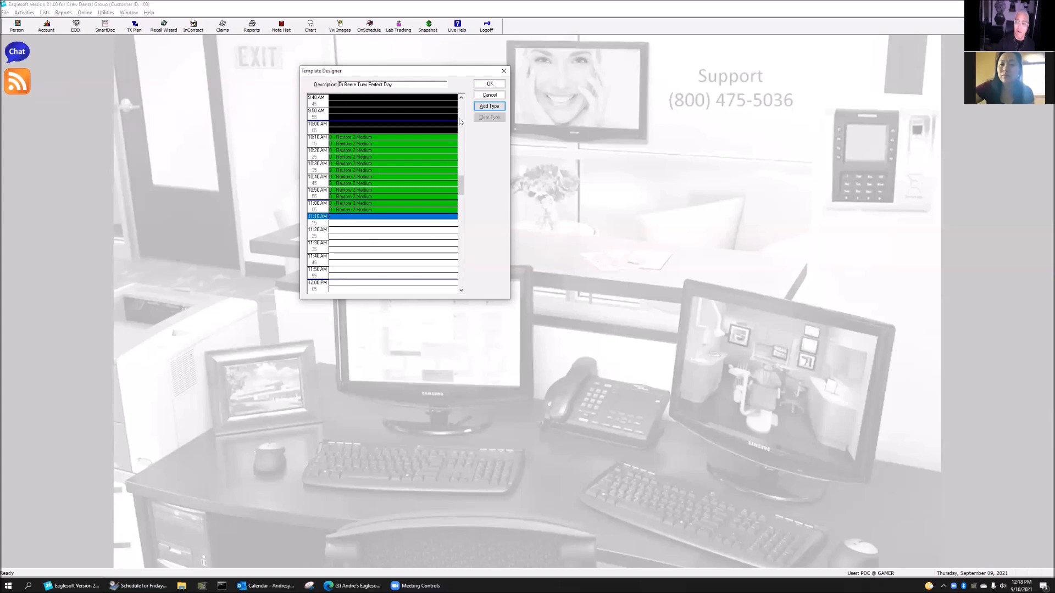
{"action": "left_click", "coordinate": [488, 105]}
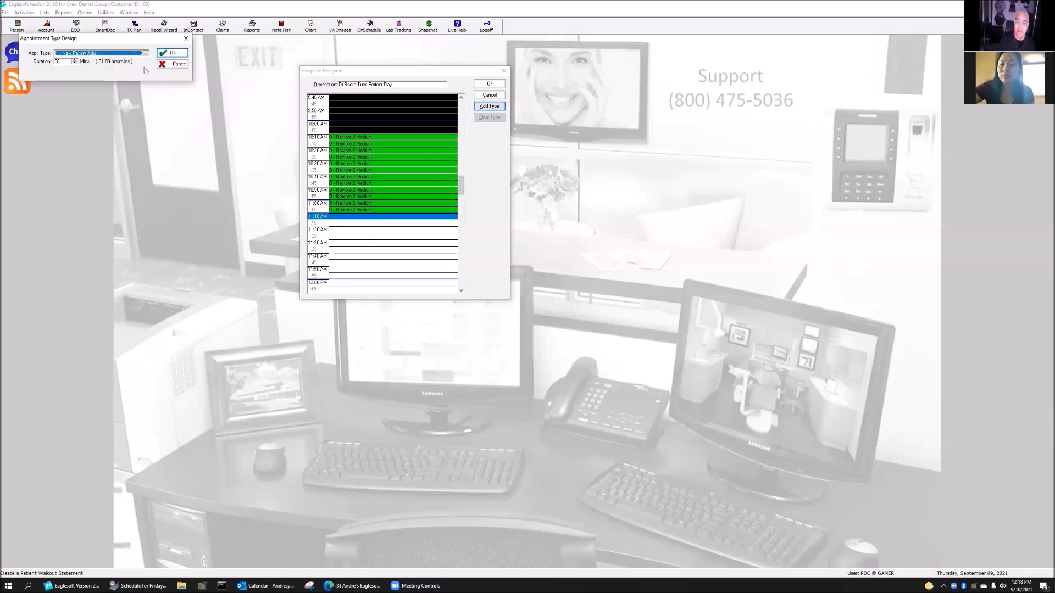
{"action": "left_click", "coordinate": [145, 53]}
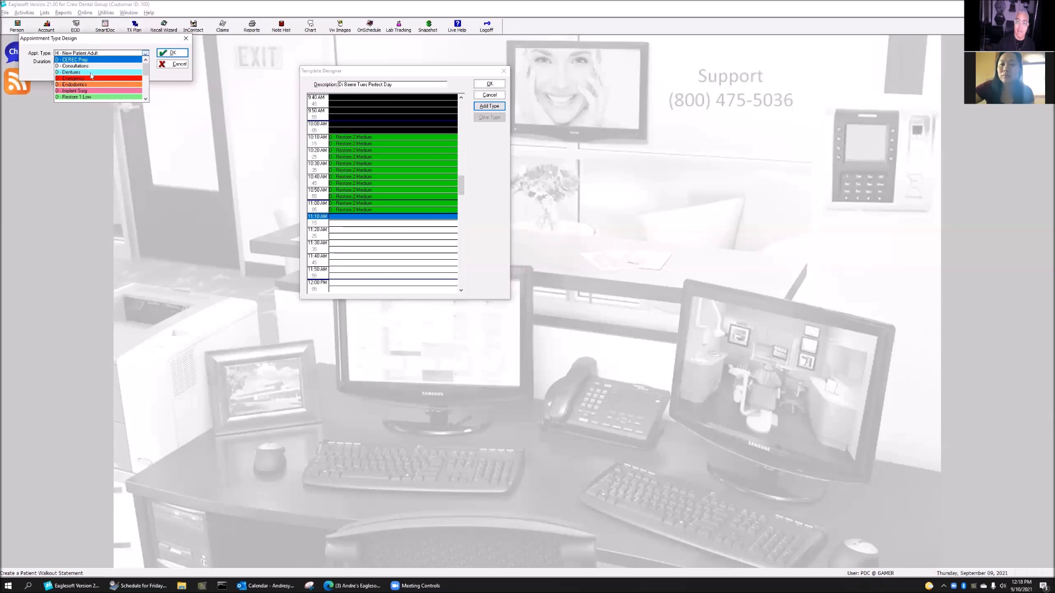
{"action": "scroll", "coordinate": [104, 91], "scroll_direction": "down", "scroll_amount": 3}
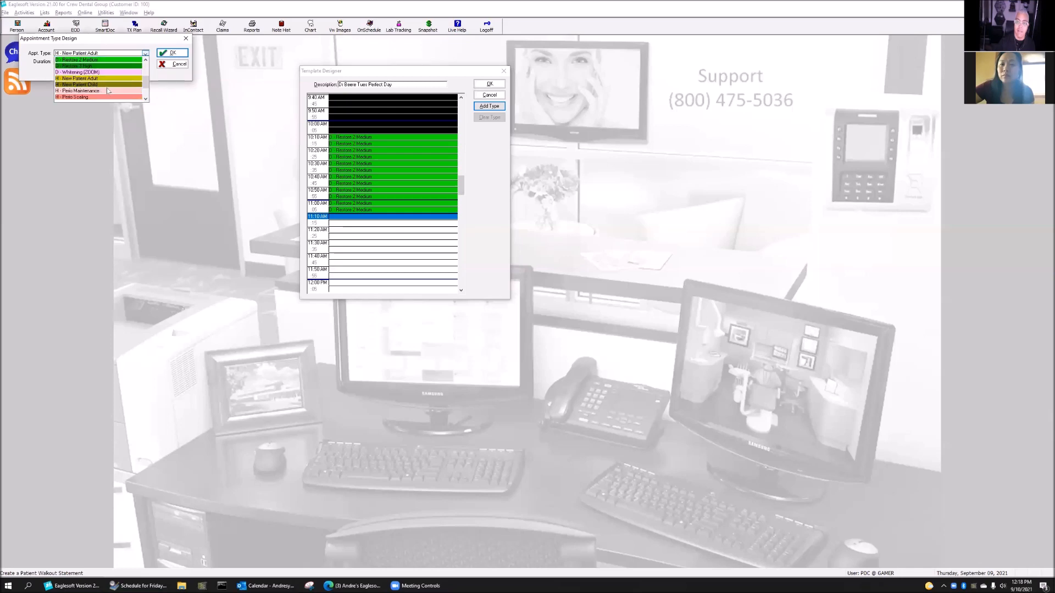
{"action": "left_click", "coordinate": [101, 72]}
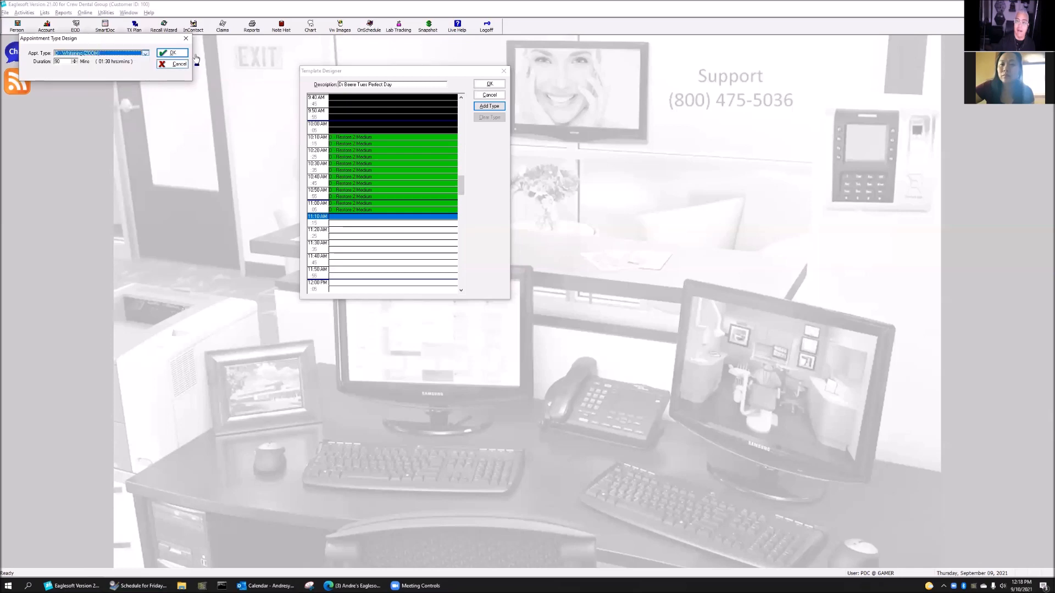
{"action": "left_click", "coordinate": [74, 65]}
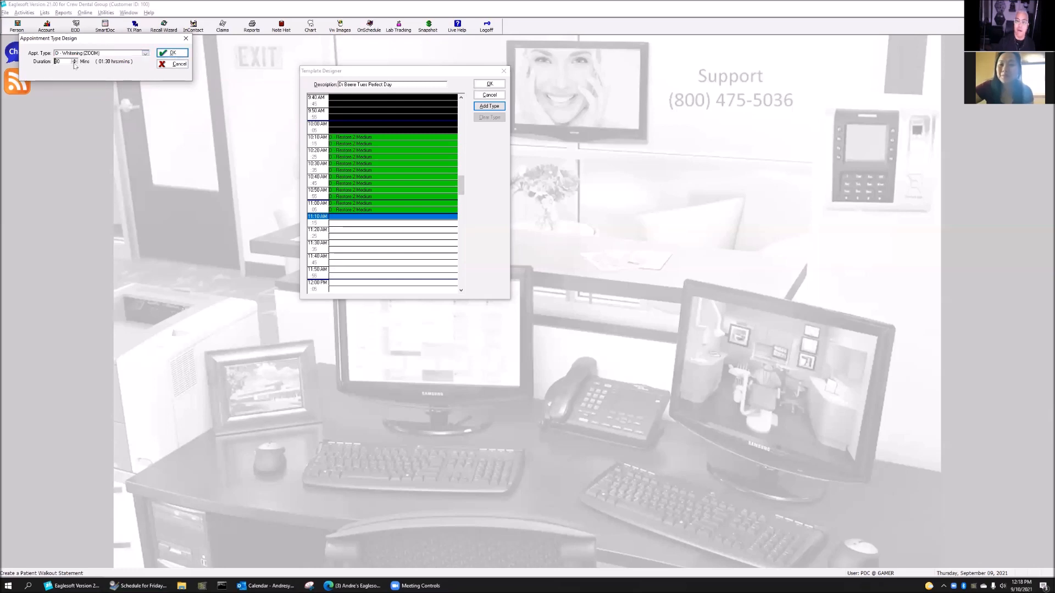
{"action": "left_click", "coordinate": [75, 64]}
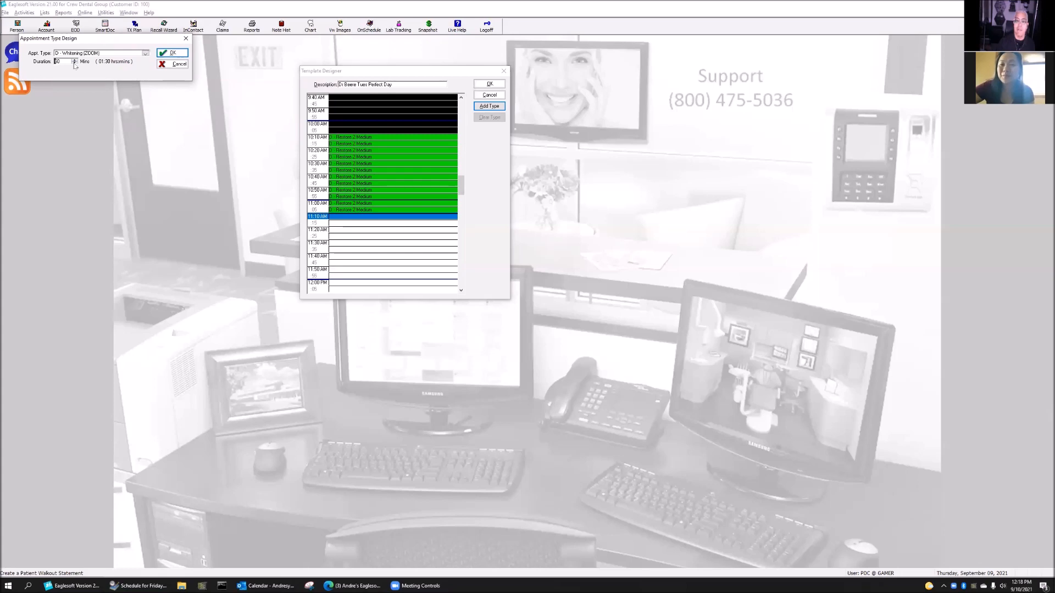
{"action": "left_click", "coordinate": [171, 52]}
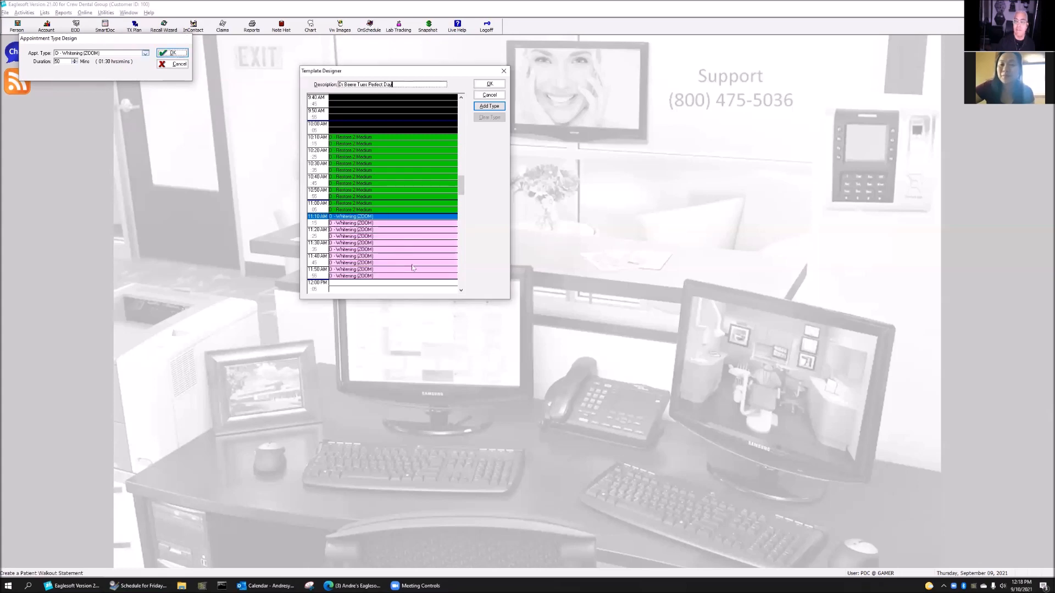
{"action": "scroll", "coordinate": [347, 212], "scroll_direction": "down", "scroll_amount": 3}
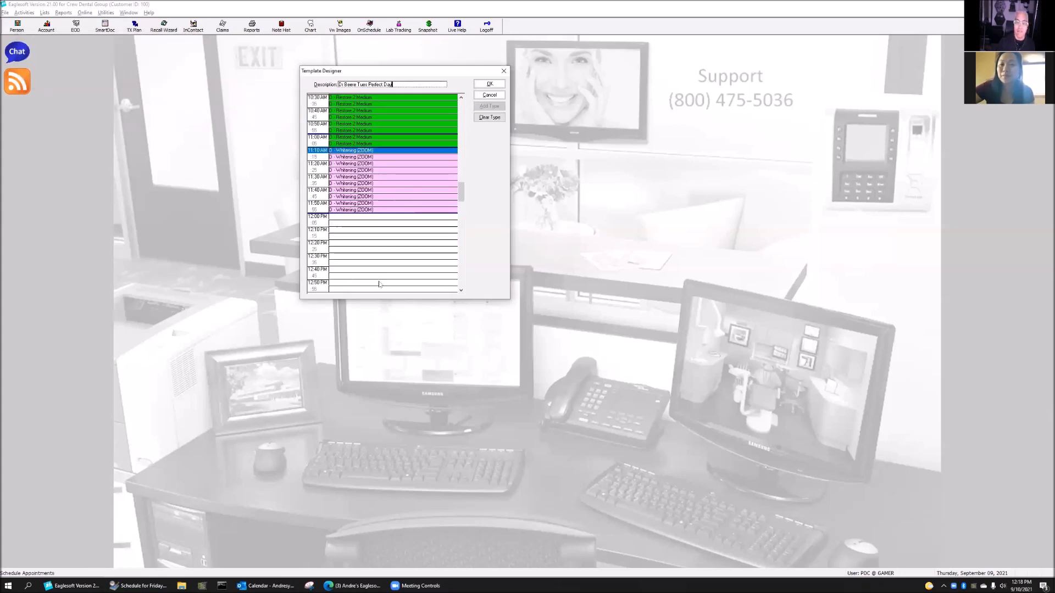
{"action": "scroll", "coordinate": [384, 159], "scroll_direction": "up", "scroll_amount": 3}
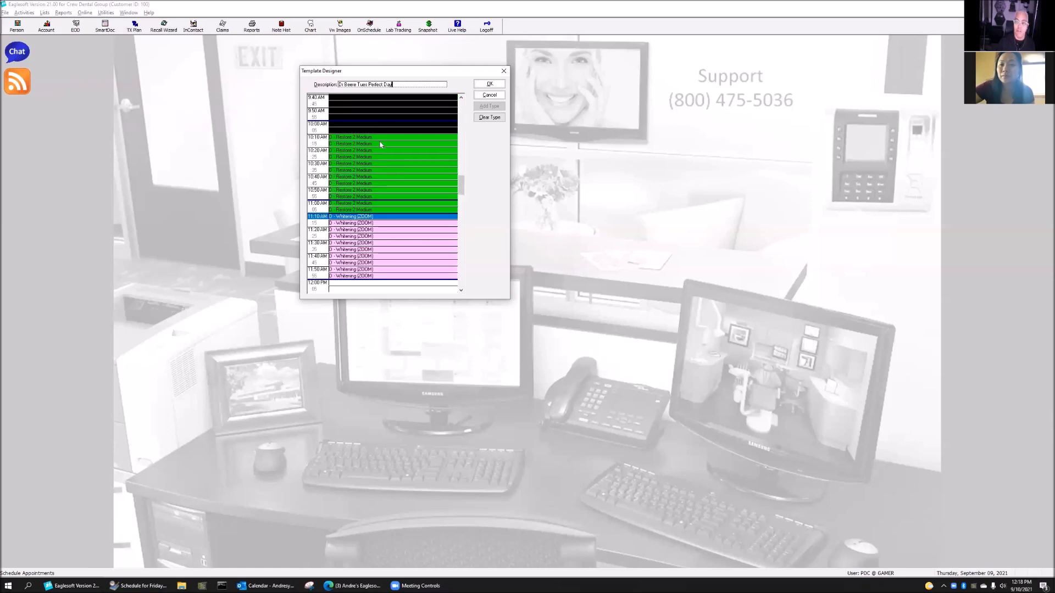
{"action": "scroll", "coordinate": [380, 145], "scroll_direction": "up", "scroll_amount": 3}
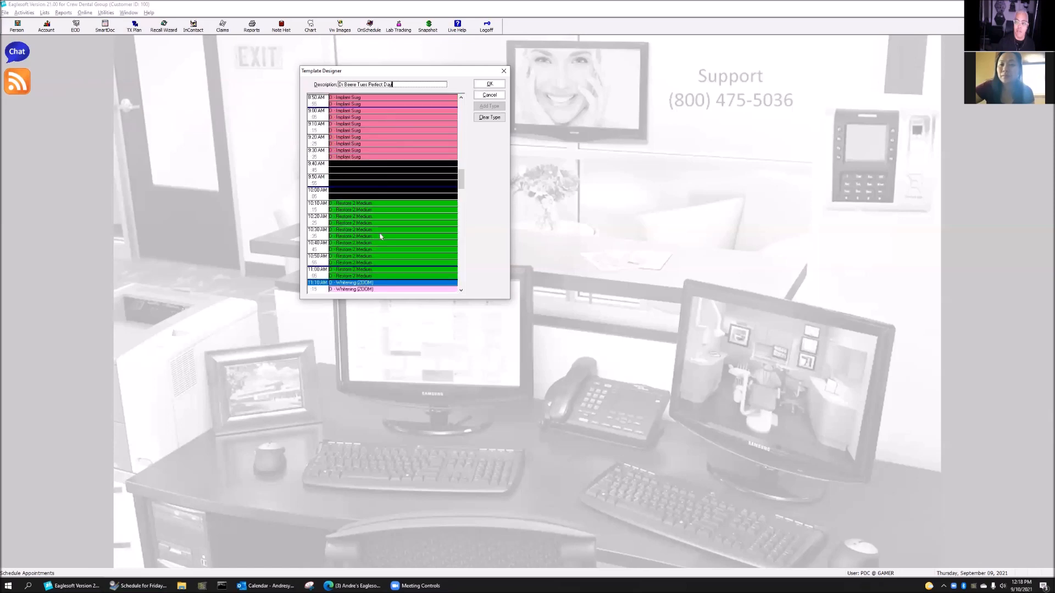
{"action": "scroll", "coordinate": [392, 271], "scroll_direction": "down", "scroll_amount": 3}
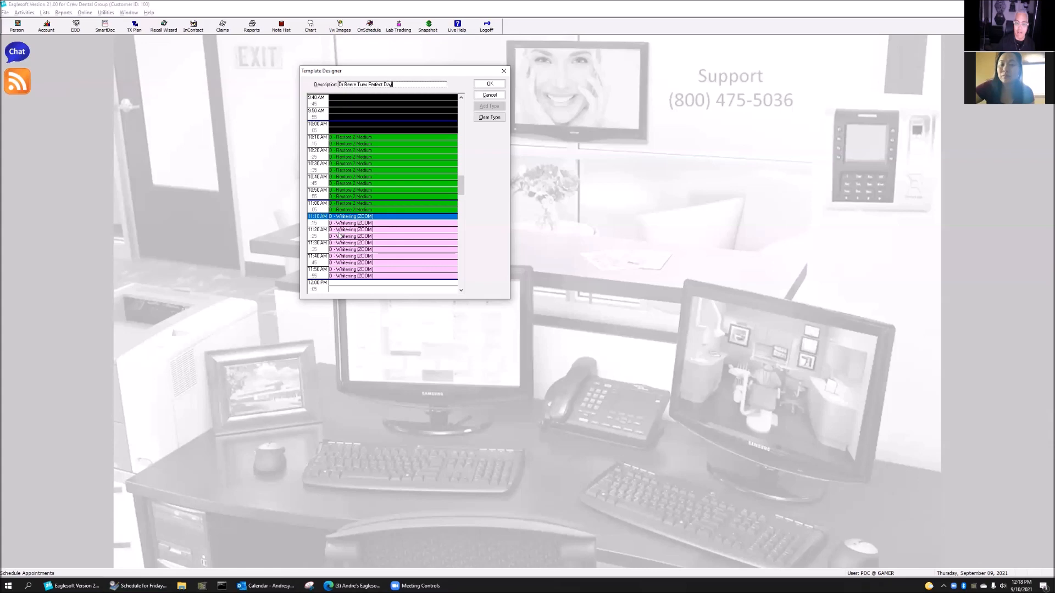
Save the Dr Beere Tues Perfect Day template, reopen it for editing, then bring up the Schedule window
{"action": "left_click", "coordinate": [494, 84]}
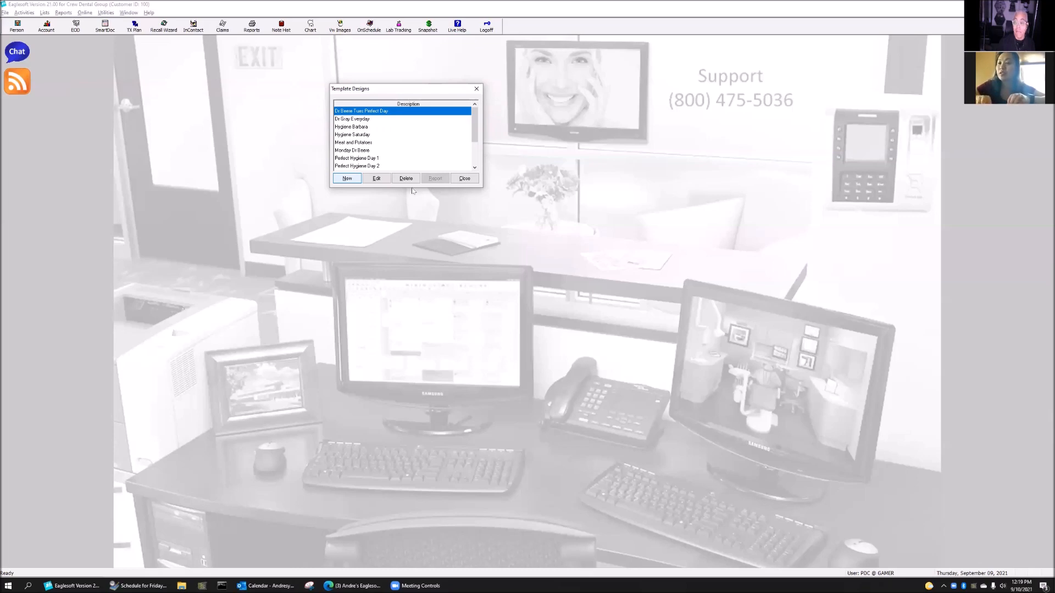
{"action": "left_click", "coordinate": [382, 179]}
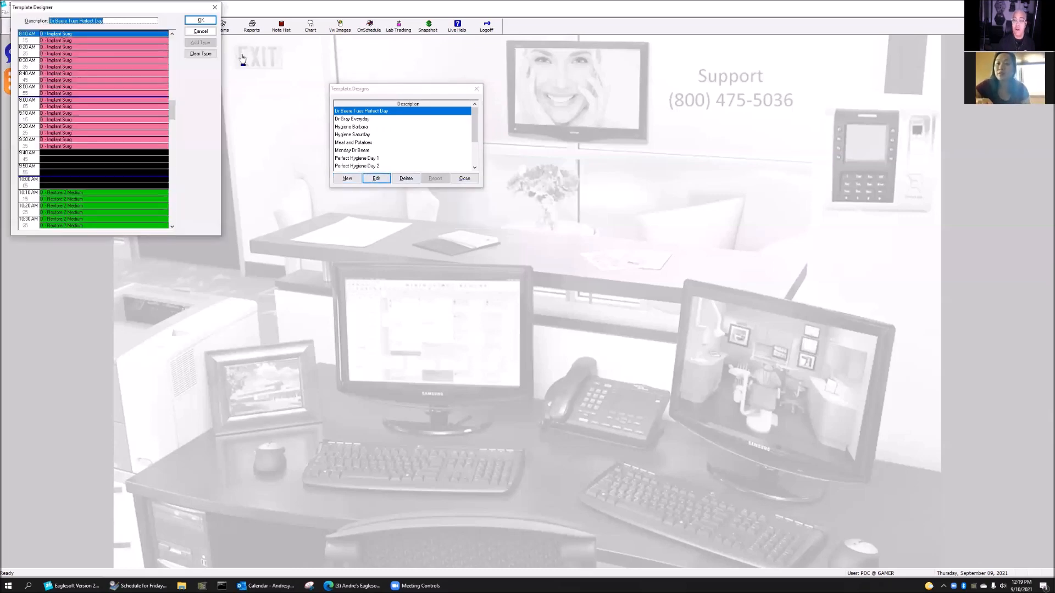
{"action": "left_click_drag", "start_coordinate": [128, 13], "coordinate": [404, 69]}
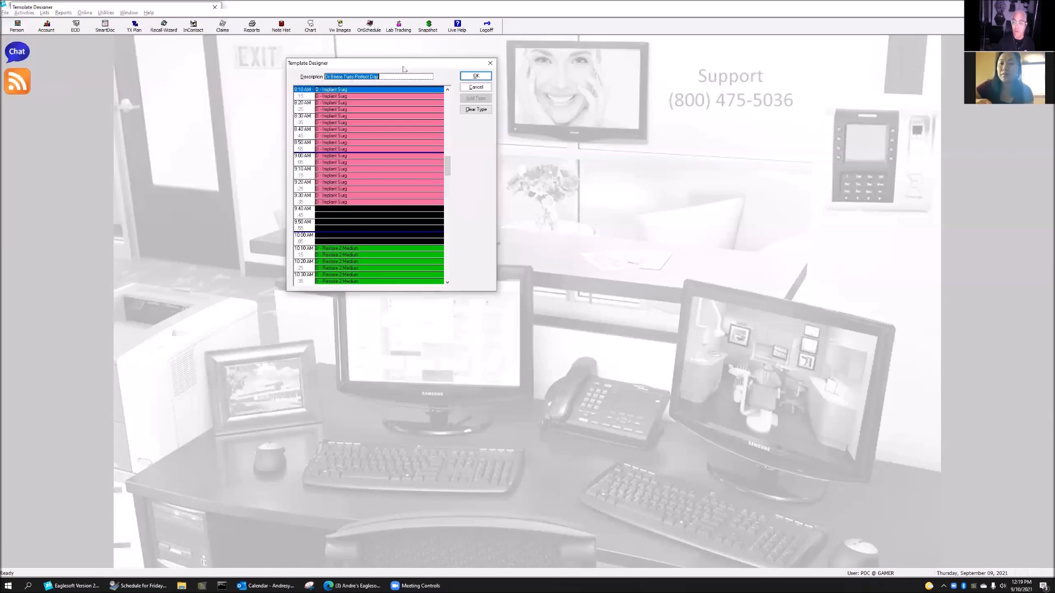
{"action": "scroll", "coordinate": [395, 187], "scroll_direction": "down", "scroll_amount": 7}
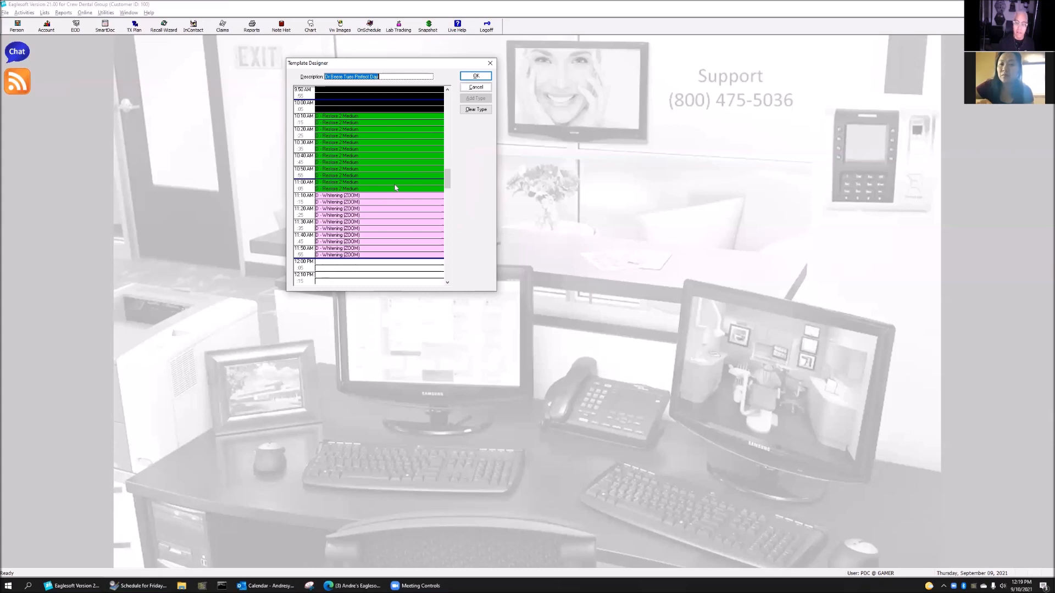
{"action": "left_click", "coordinate": [140, 585]}
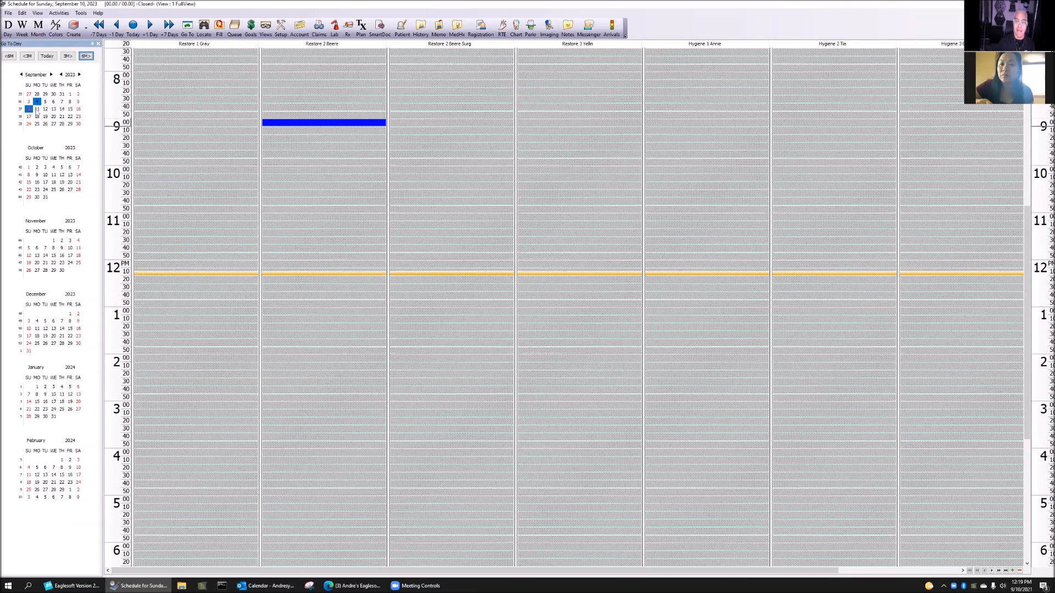
Step through September 11, 12, 13, 14 and 15 on the schedule, then return to the Template Designer
{"action": "left_click", "coordinate": [37, 109]}
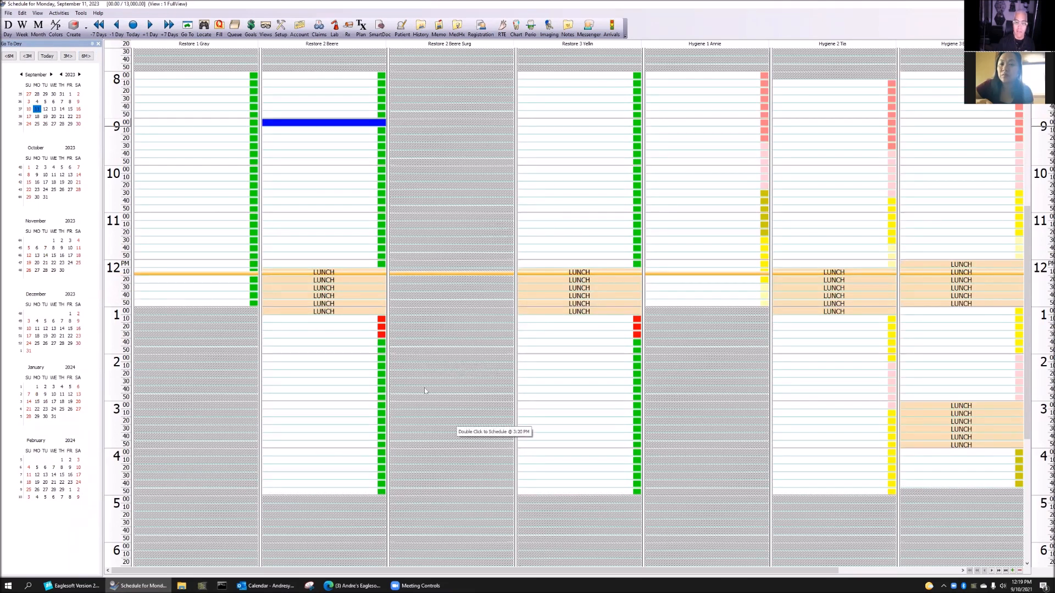
{"action": "left_click", "coordinate": [45, 108]}
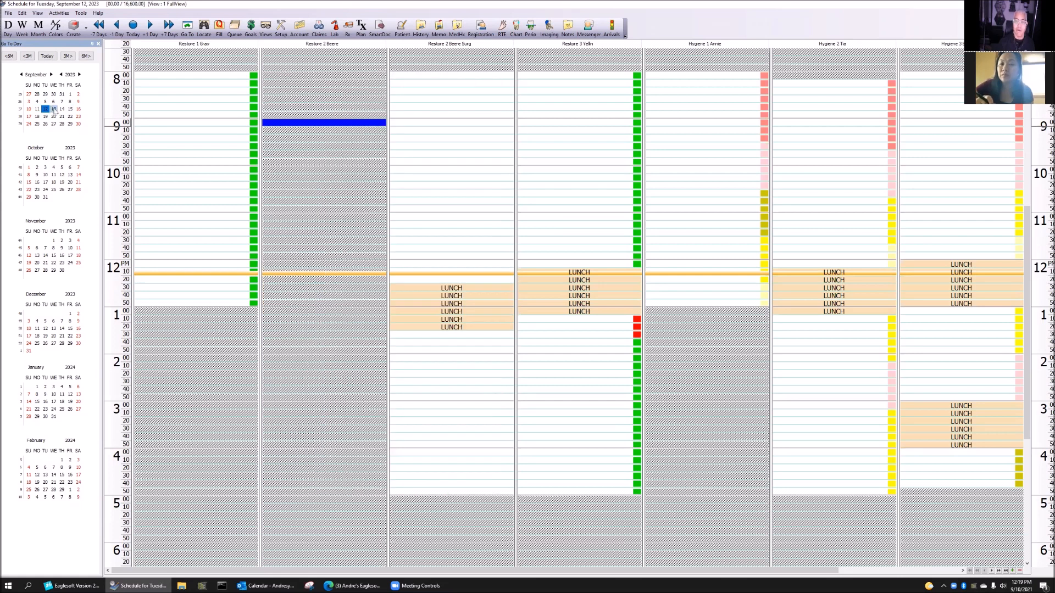
{"action": "left_click", "coordinate": [54, 109]}
{"action": "left_click", "coordinate": [61, 109]}
{"action": "left_click", "coordinate": [70, 109]}
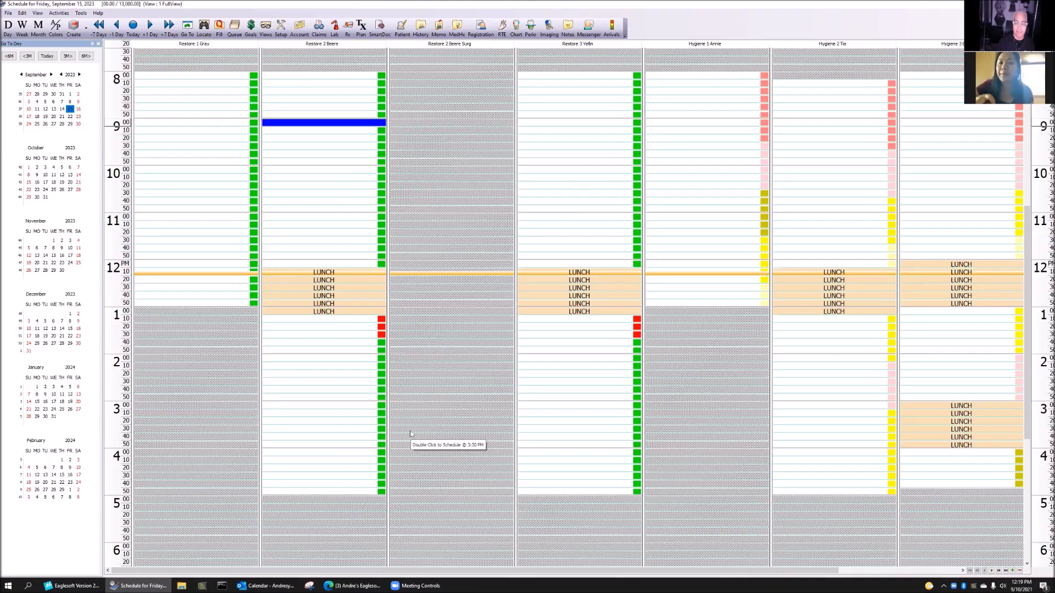
{"action": "left_click", "coordinate": [98, 43]}
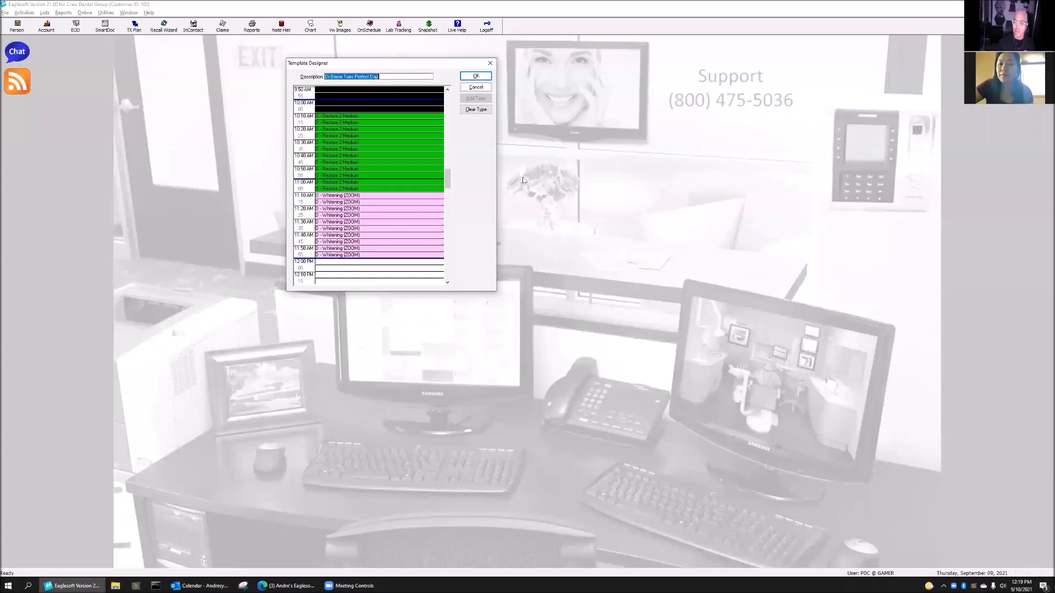
Close the Template Designer and template designs list, then bring up the office chairs list
{"action": "left_click", "coordinate": [476, 76]}
{"action": "left_click", "coordinate": [465, 180]}
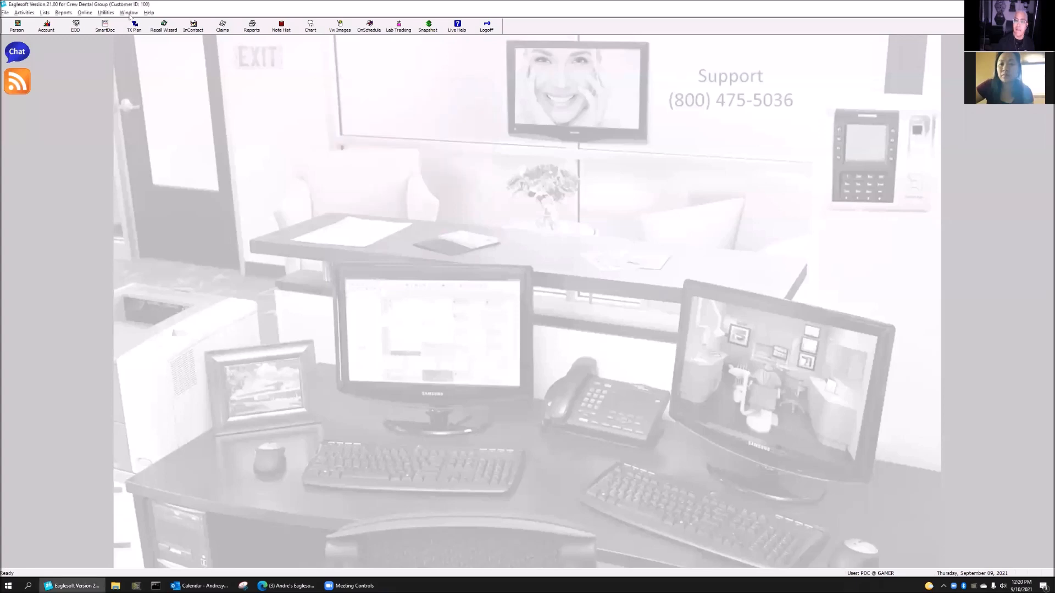
{"action": "left_click", "coordinate": [44, 12]}
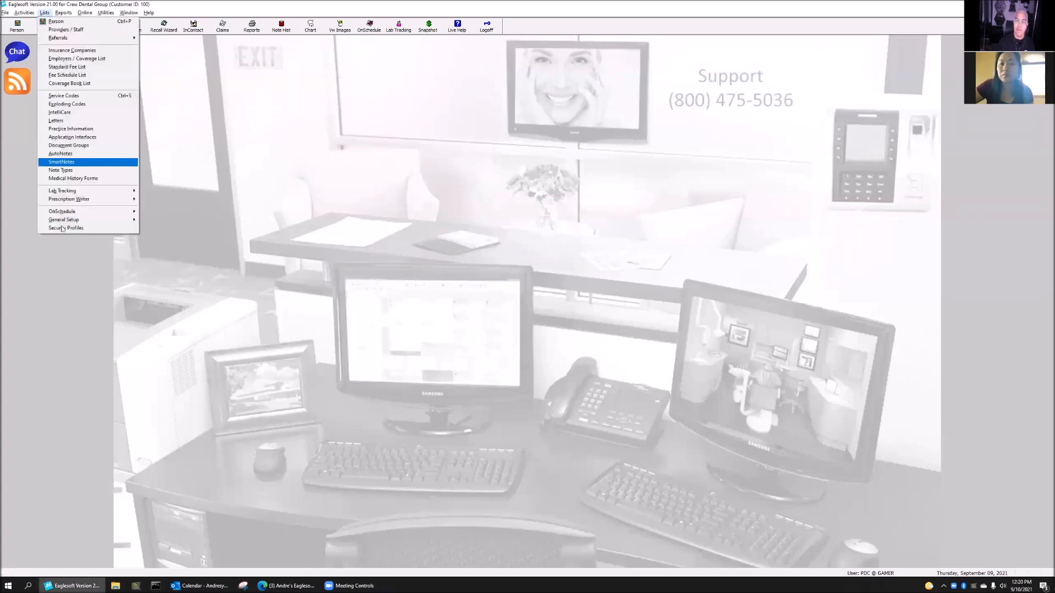
{"action": "mouse_move", "coordinate": [77, 214]}
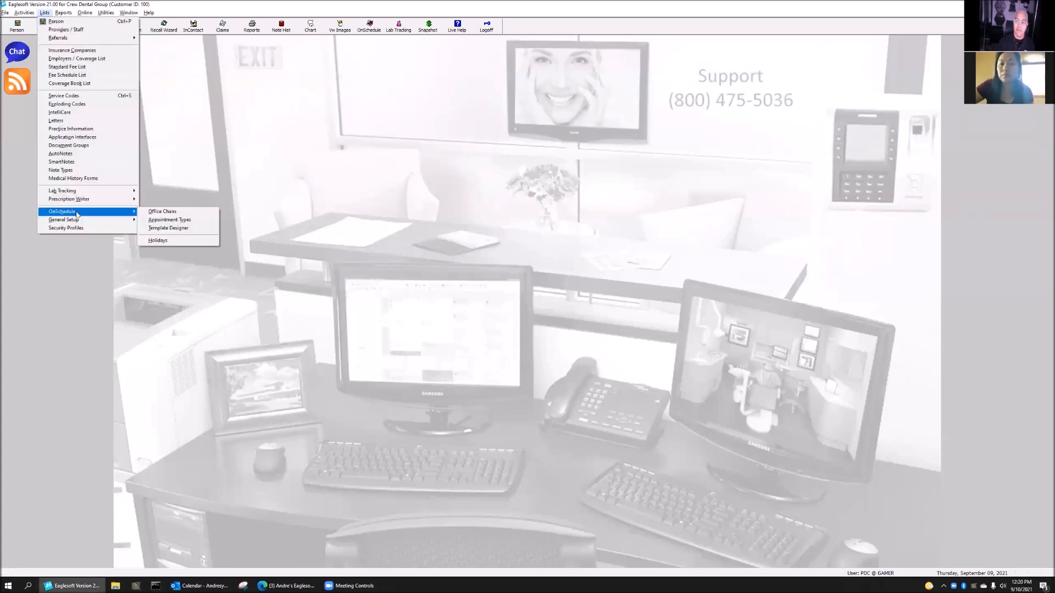
{"action": "left_click", "coordinate": [193, 215]}
{"action": "left_click_drag", "start_coordinate": [116, 39], "coordinate": [342, 89]}
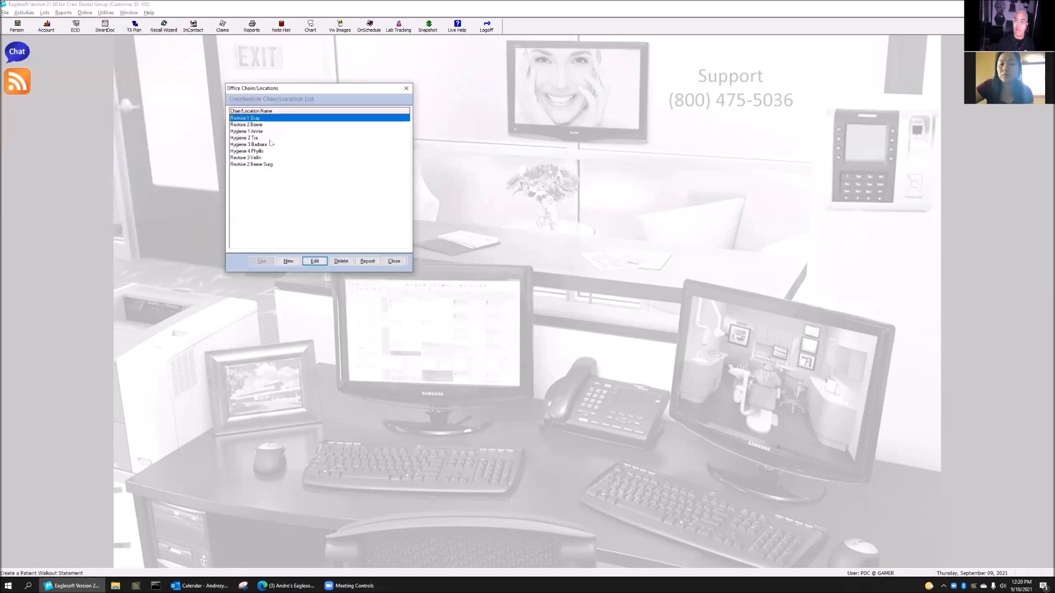
Give Restore 2 Beere Surg the Dr Beere Tues Perfect Day template for Tuesday and save
{"action": "left_click", "coordinate": [248, 164]}
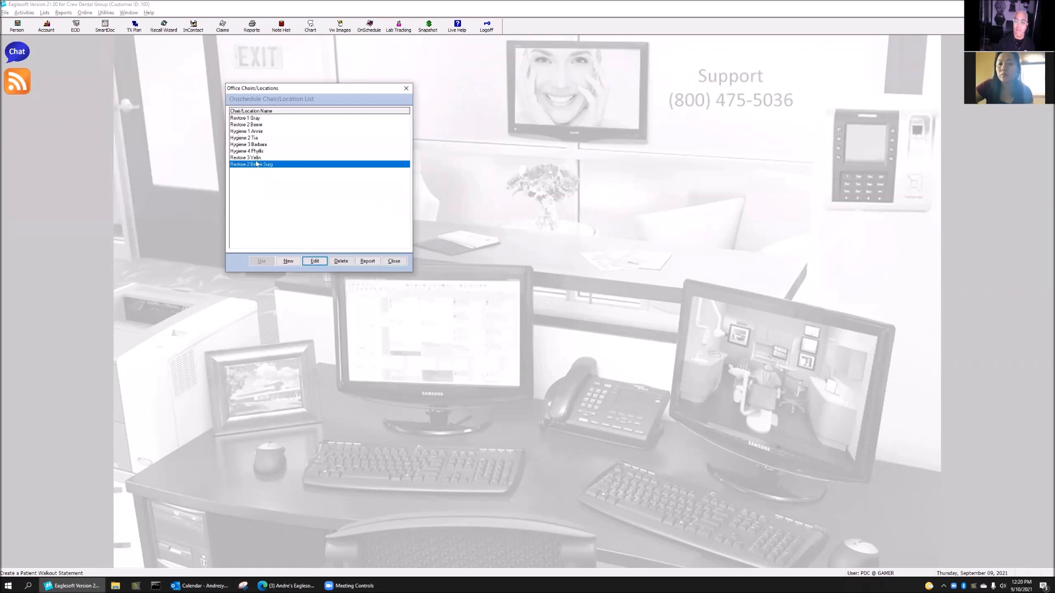
{"action": "left_click", "coordinate": [319, 262]}
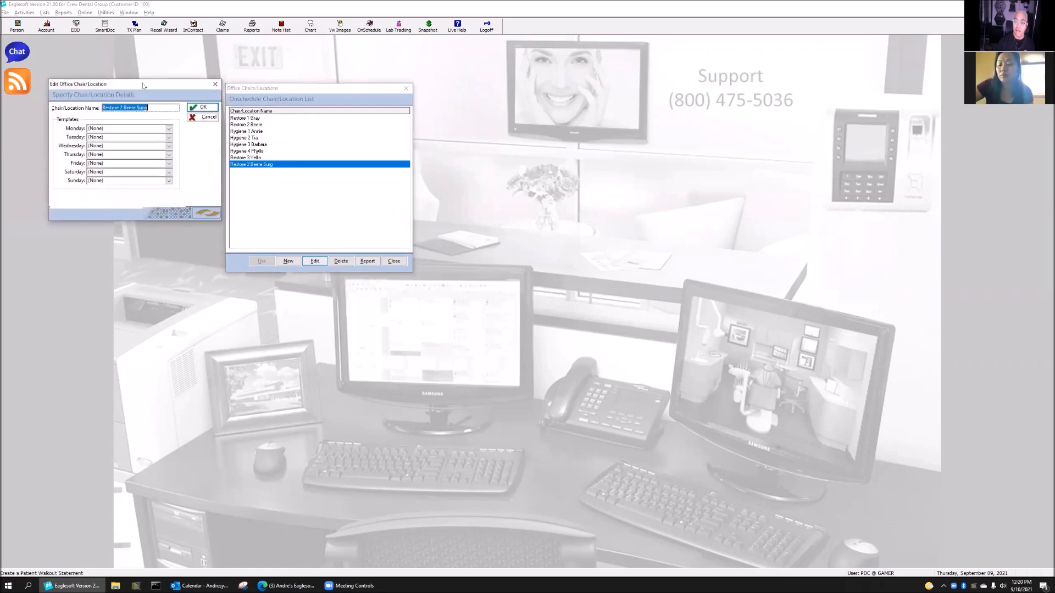
{"action": "left_click_drag", "start_coordinate": [142, 85], "coordinate": [346, 171]}
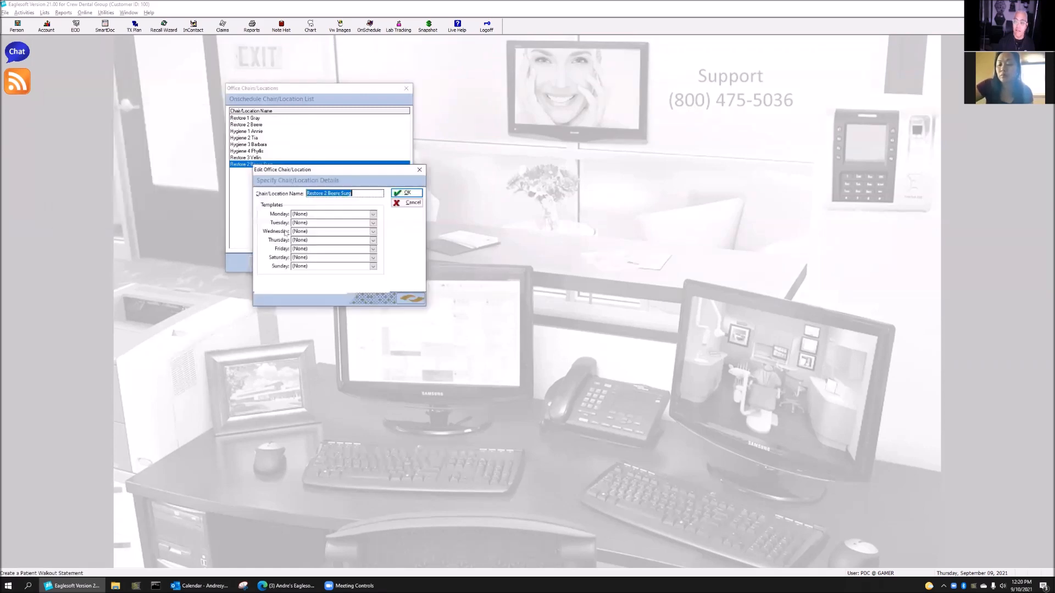
{"action": "left_click", "coordinate": [330, 222]}
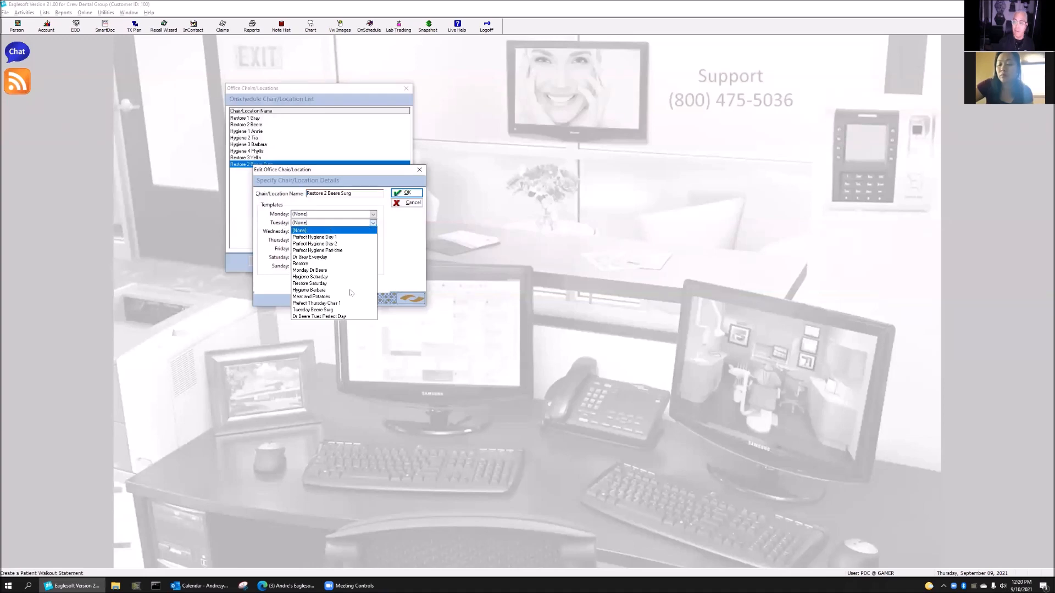
{"action": "left_click", "coordinate": [320, 317]}
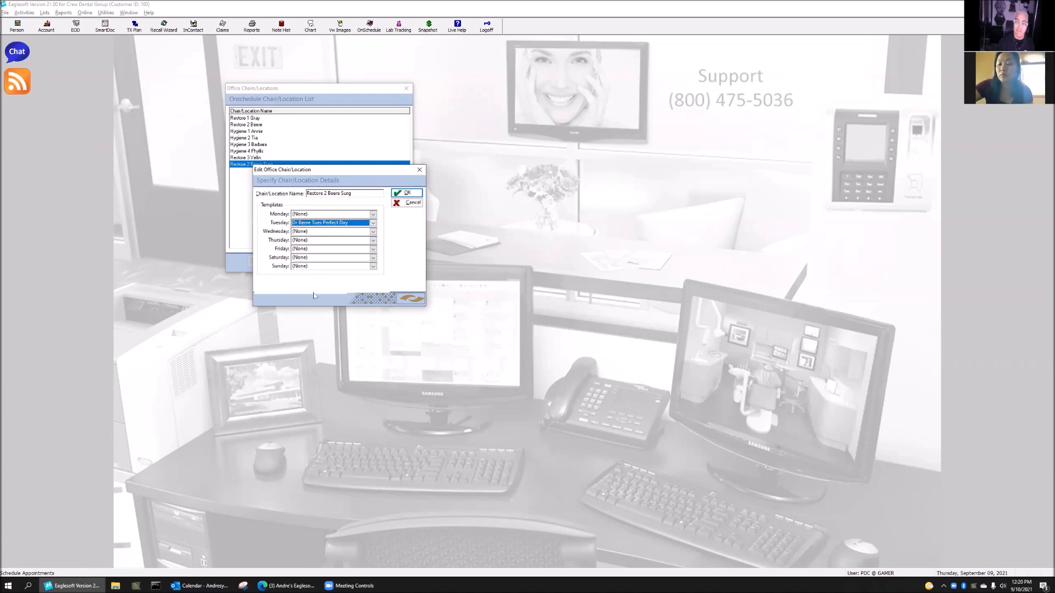
{"action": "left_click", "coordinate": [405, 193]}
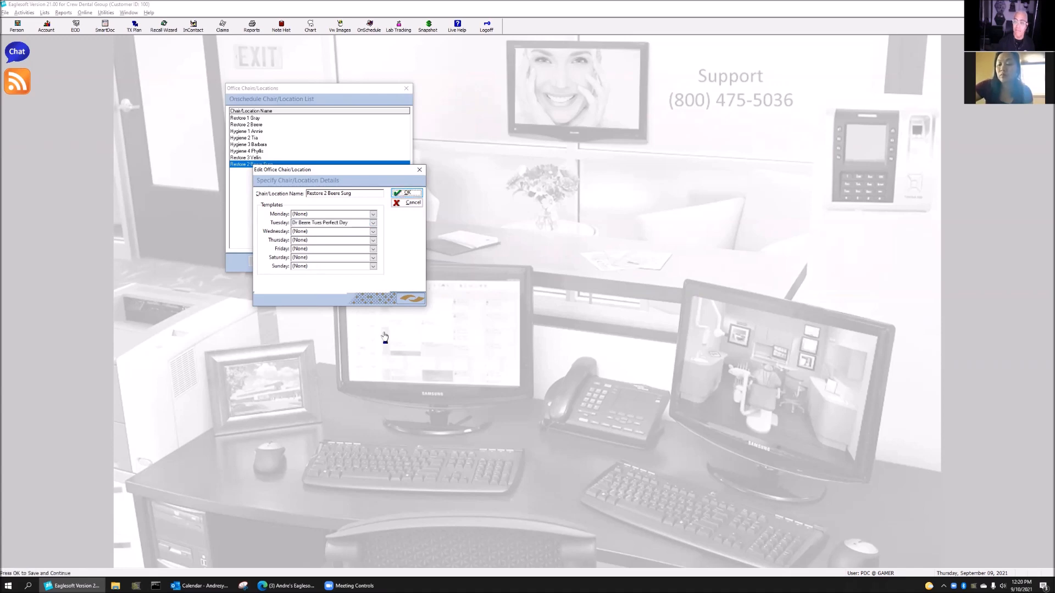
{"action": "left_click", "coordinate": [393, 262]}
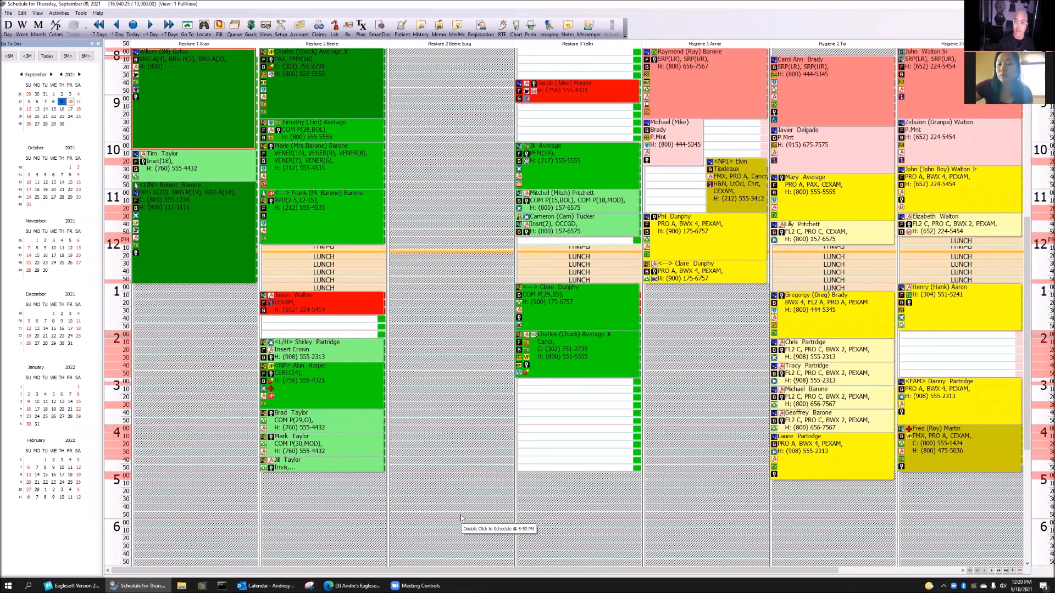
Jump the schedule to September 14 and begin an 8:10 appointment in the Restore 2 Beere Surg column
{"action": "left_click", "coordinate": [46, 109]}
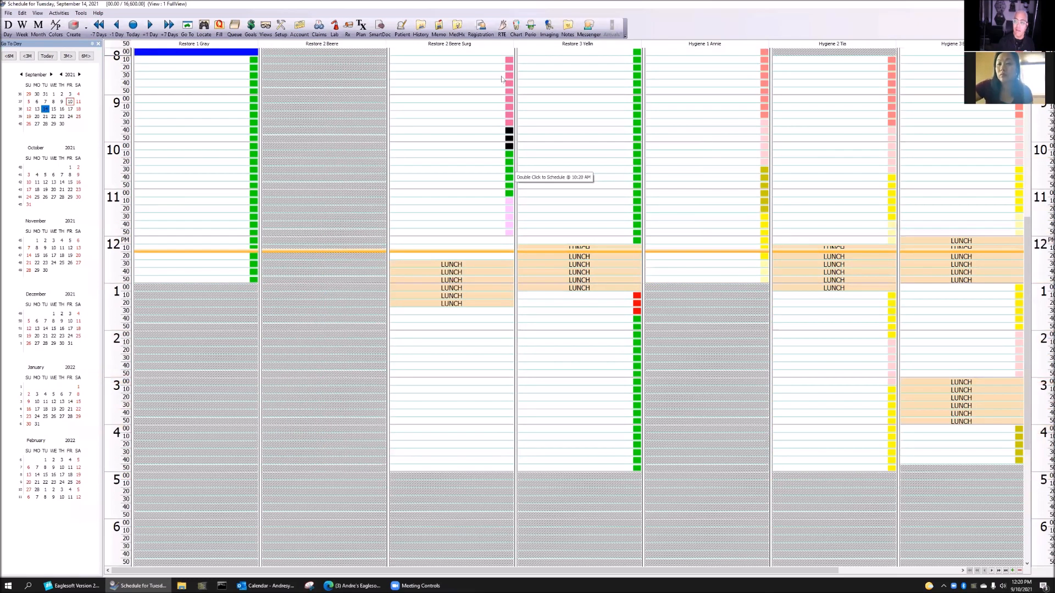
{"action": "scroll", "coordinate": [503, 88], "scroll_direction": "up", "scroll_amount": 1}
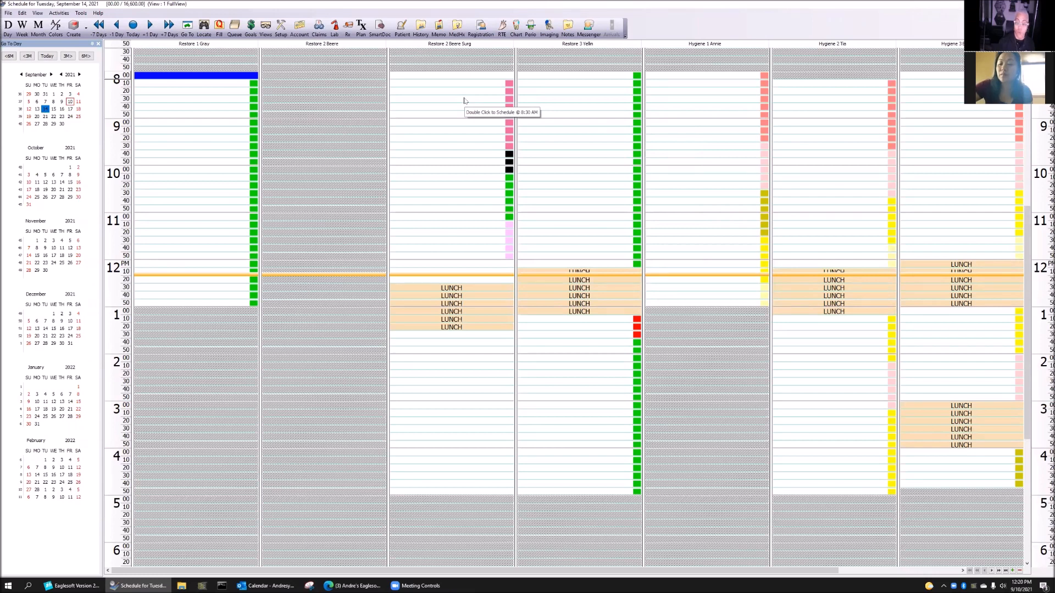
{"action": "double_click", "coordinate": [498, 83]}
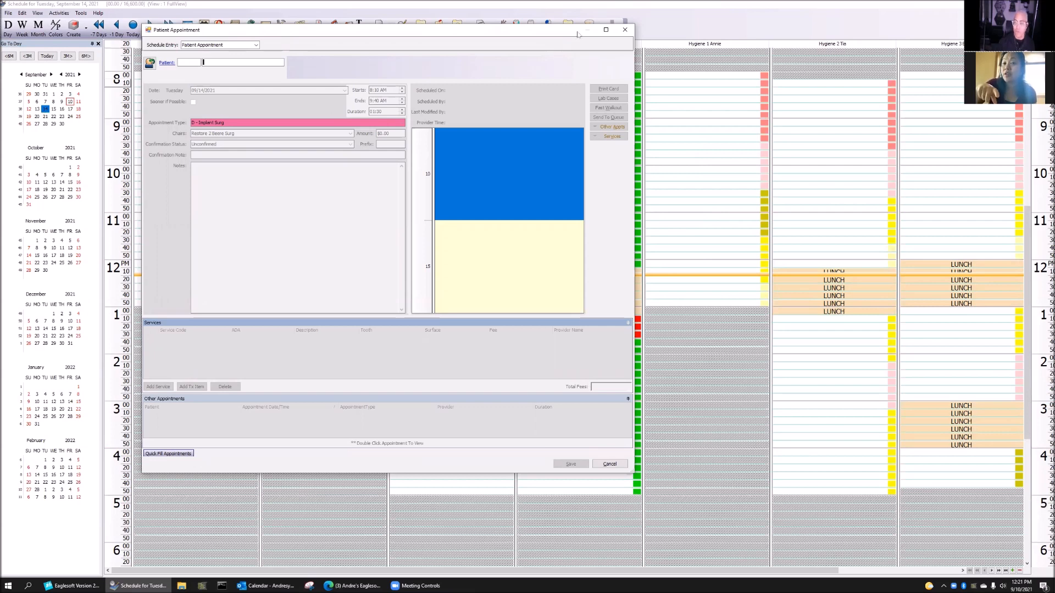
Restart the 8:10 Implant Surg appointment, declining planned services and dismissing recare reminders
{"action": "left_click", "coordinate": [625, 29]}
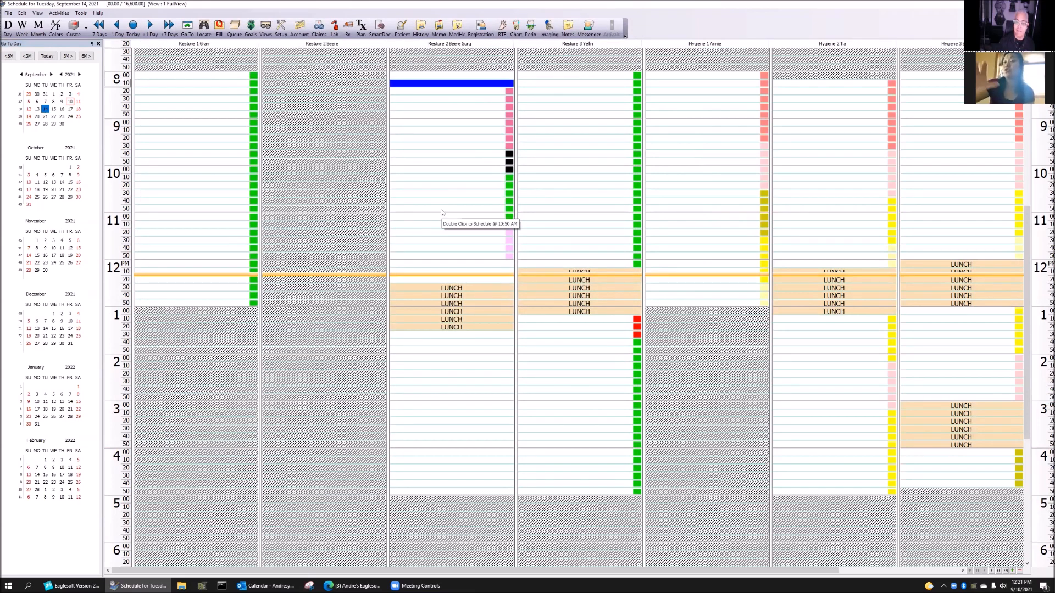
{"action": "double_click", "coordinate": [458, 84]}
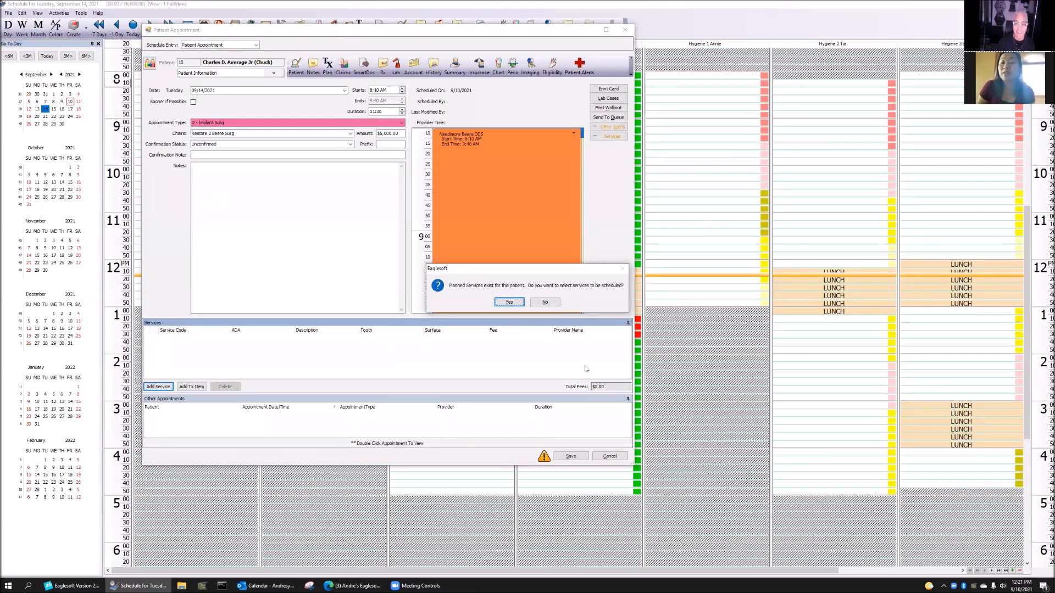
{"action": "left_click", "coordinate": [546, 302]}
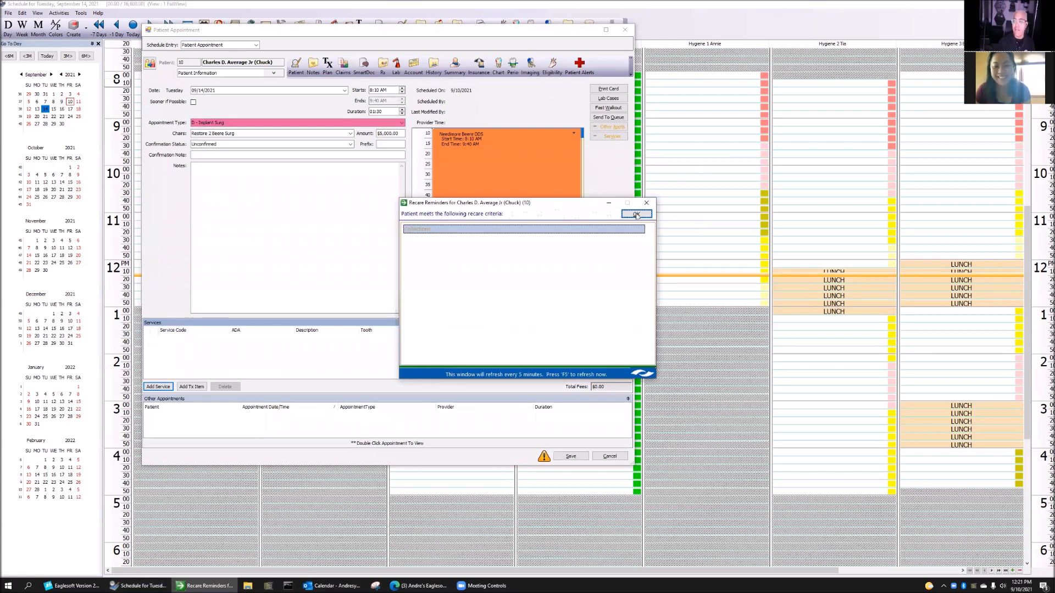
{"action": "left_click", "coordinate": [636, 213]}
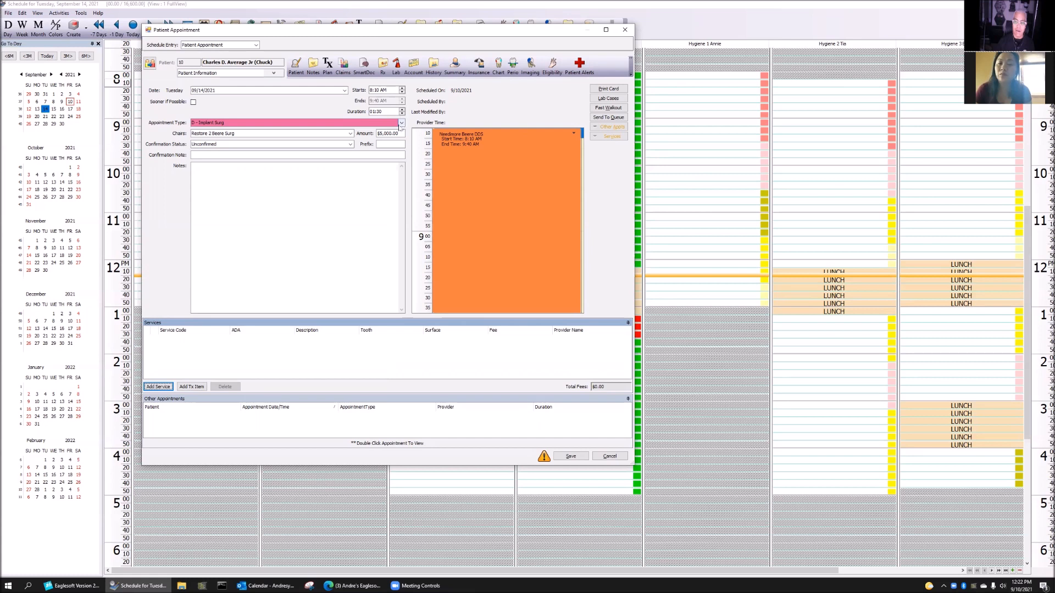
Switch the appointment type to D - Dentures (8:10–8:40, 30 minutes), then cancel the appointment
{"action": "left_click", "coordinate": [401, 122]}
{"action": "left_click", "coordinate": [219, 143]}
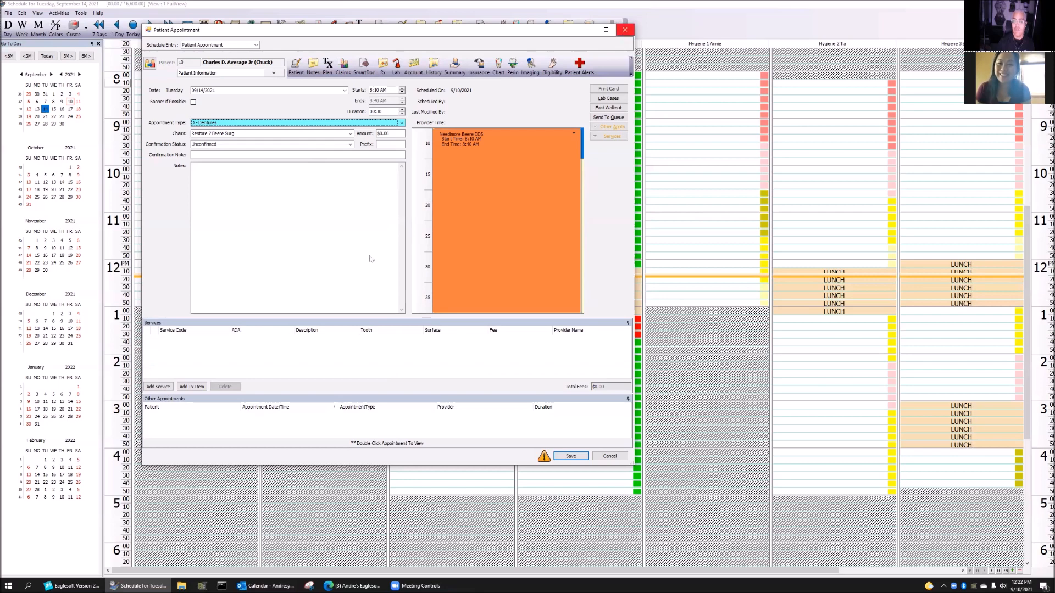
{"action": "left_click", "coordinate": [625, 30]}
Confirm discarding, then open and close a 9:40 Restore 2 Beere Surg appointment without booking
{"action": "left_click", "coordinate": [370, 255]}
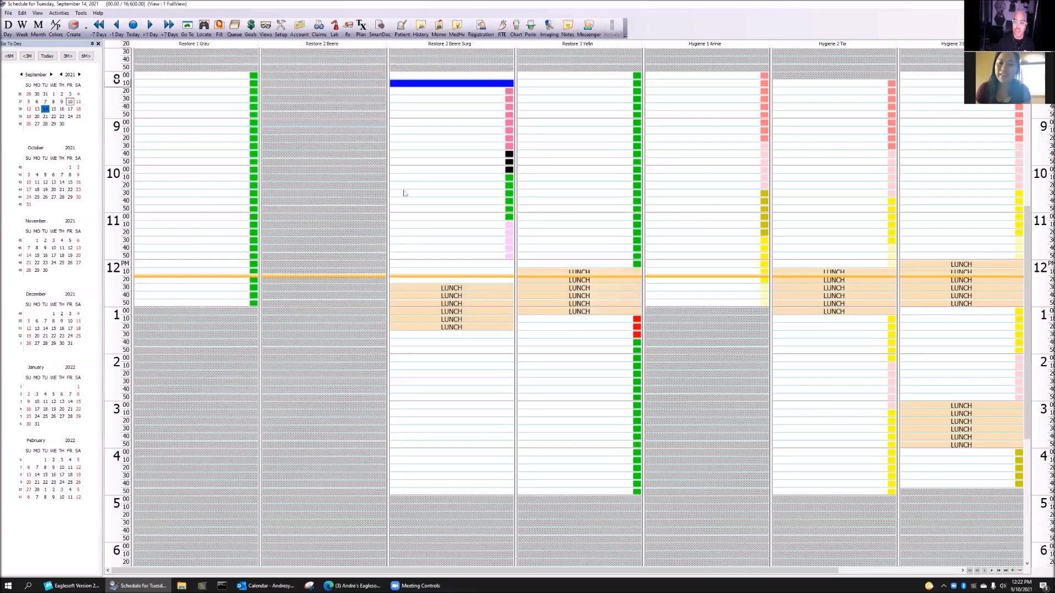
{"action": "left_click", "coordinate": [506, 155]}
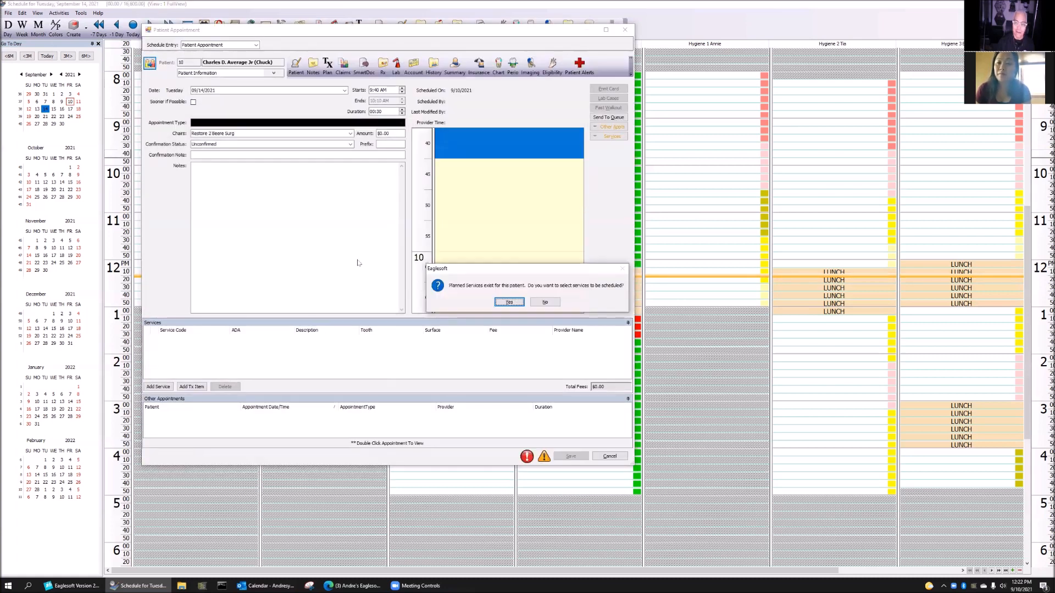
{"action": "left_click", "coordinate": [547, 302]}
{"action": "left_click", "coordinate": [636, 214]}
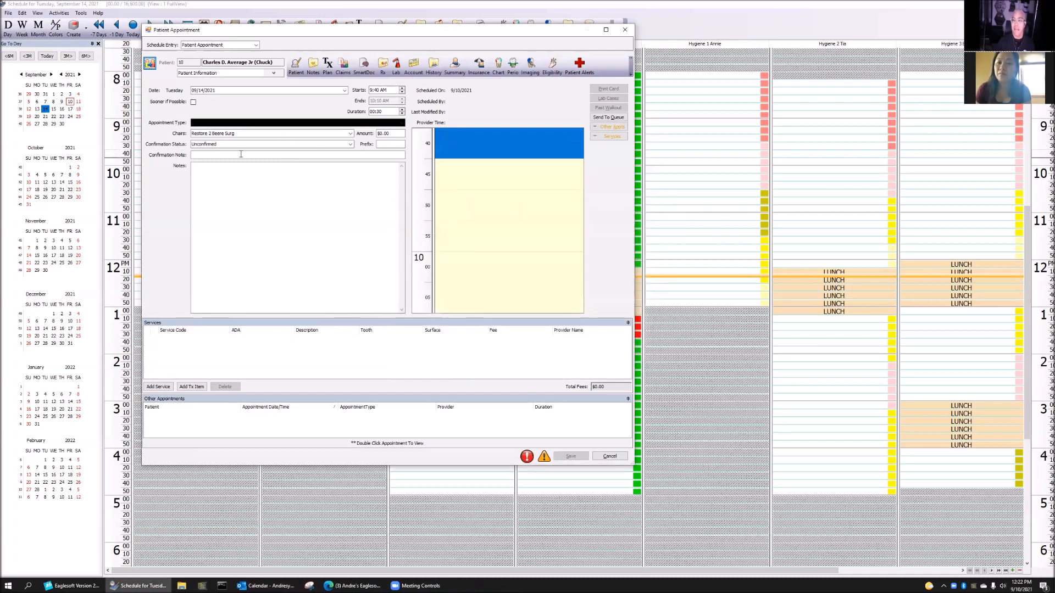
{"action": "left_click", "coordinate": [624, 30]}
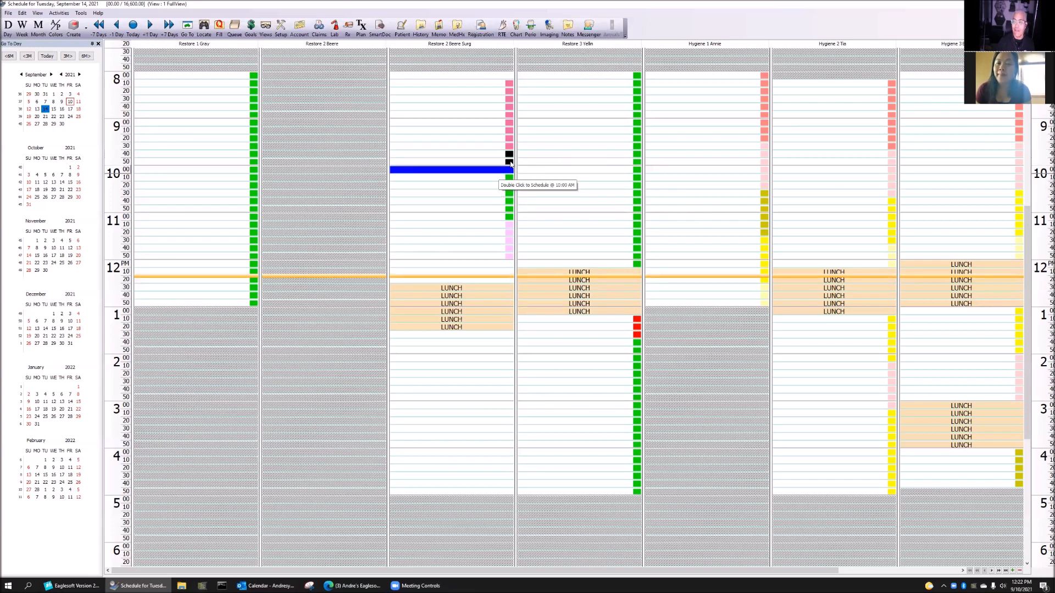
{"action": "left_click_drag", "start_coordinate": [510, 167], "coordinate": [511, 171]}
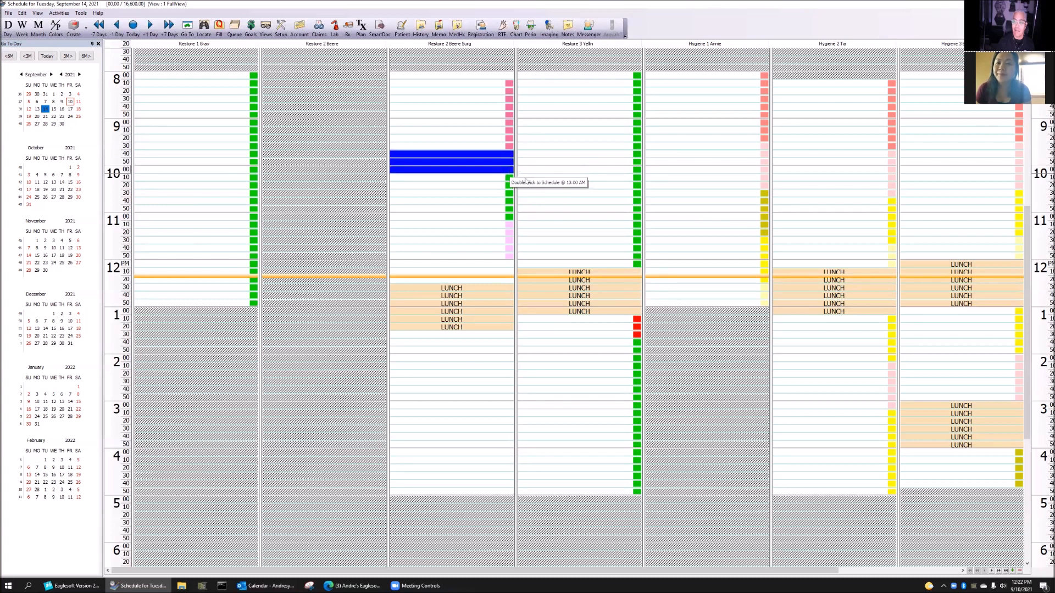
{"action": "left_click", "coordinate": [577, 156]}
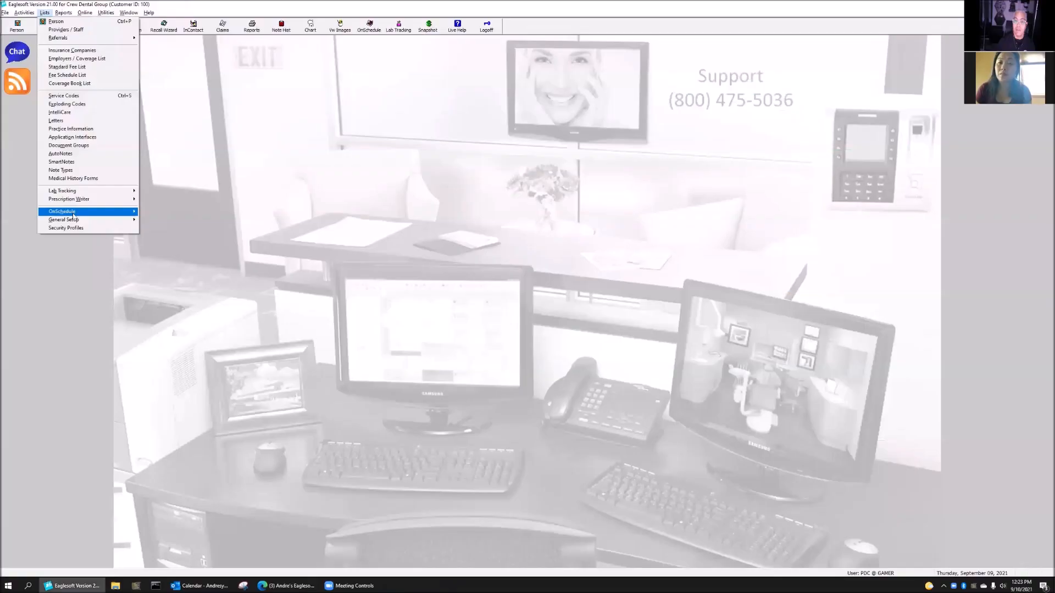
{"action": "mouse_move", "coordinate": [110, 211]}
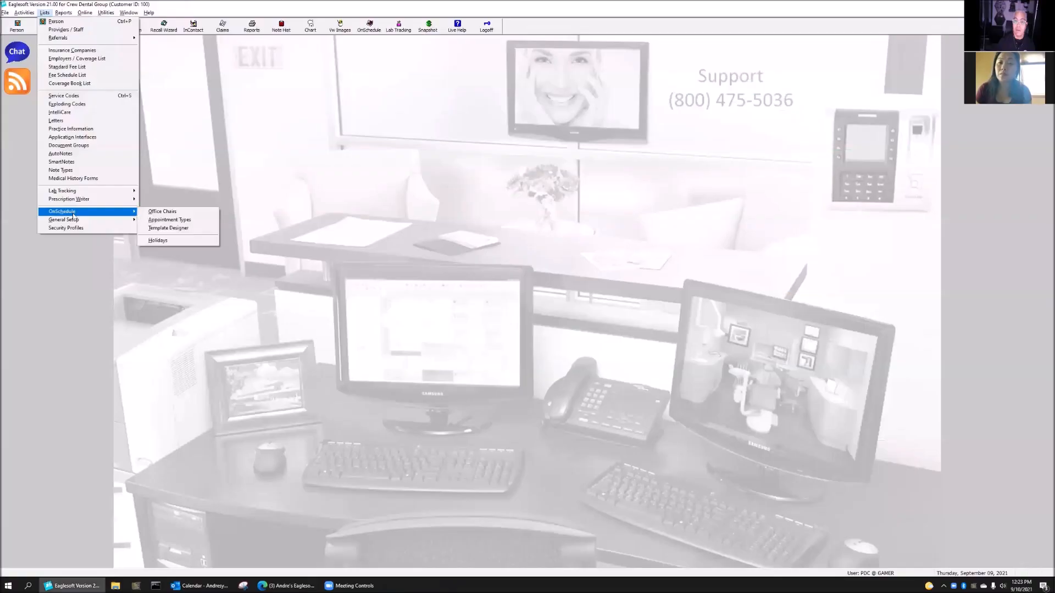
Open the Restore 2 Beere chair's settings from the office chairs list and close them unchanged
{"action": "left_click", "coordinate": [201, 212]}
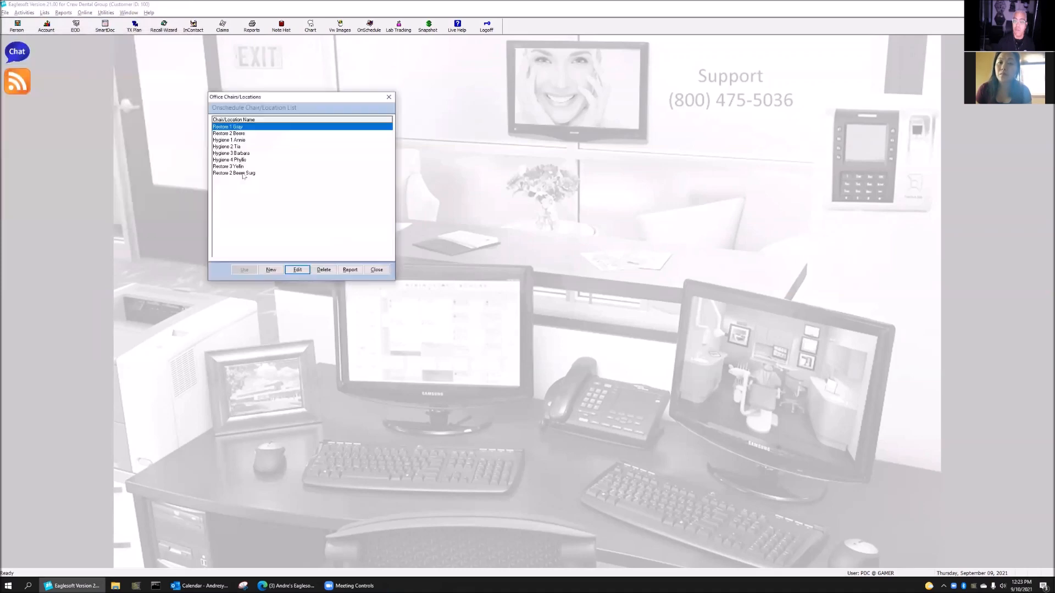
{"action": "left_click", "coordinate": [245, 134]}
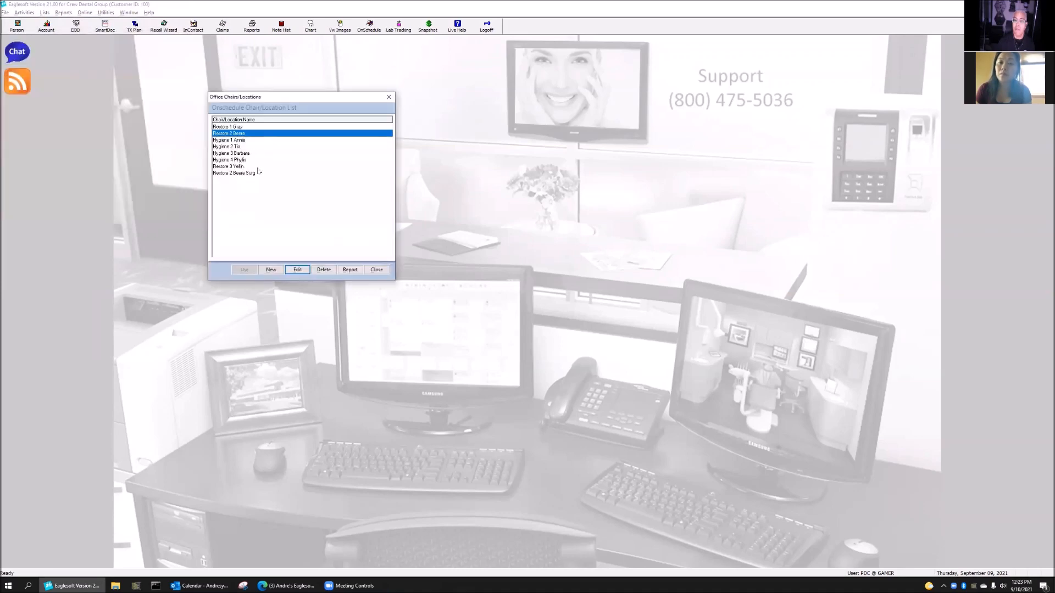
{"action": "left_click", "coordinate": [297, 270]}
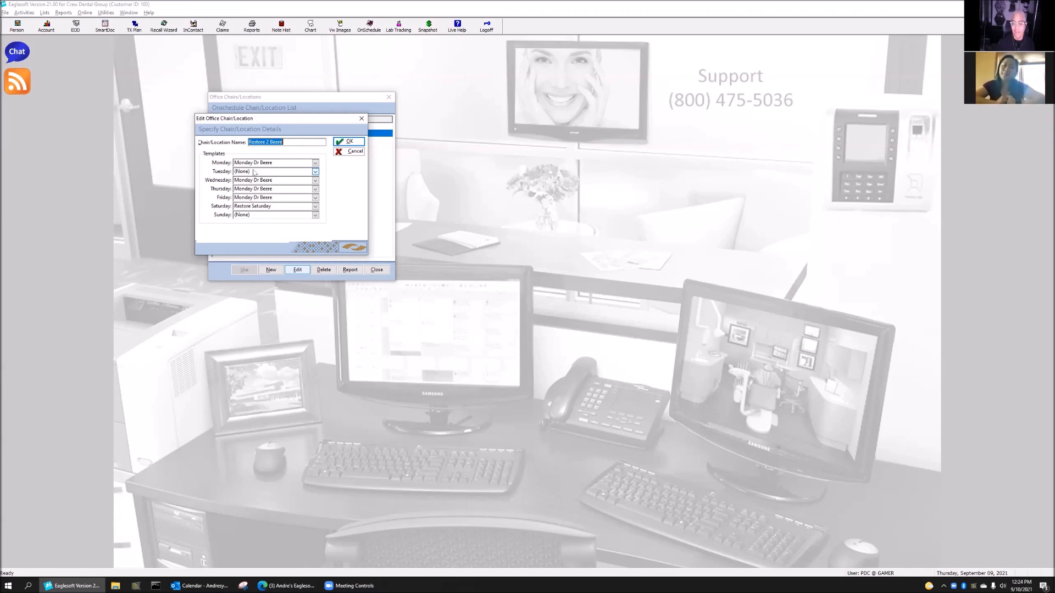
{"action": "left_click", "coordinate": [358, 153]}
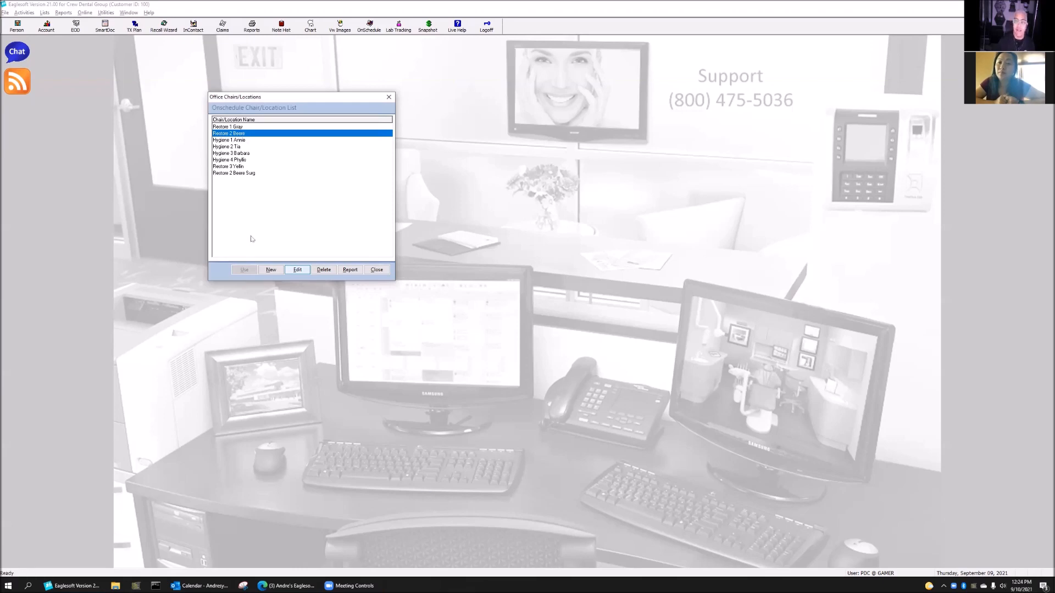
Set Restore 2 Beere Surg's Tuesday template to Tuesday Beere Surg, confirm, and close the chair list
{"action": "left_click", "coordinate": [260, 173]}
{"action": "left_click", "coordinate": [295, 270]}
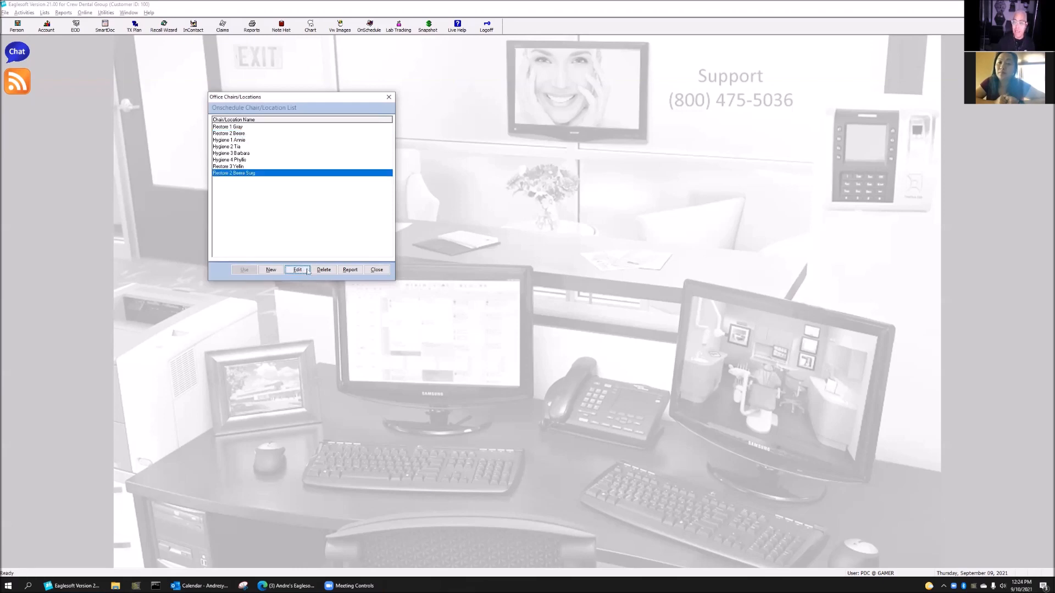
{"action": "left_click_drag", "start_coordinate": [170, 91], "coordinate": [234, 92]}
{"action": "left_click", "coordinate": [232, 139]}
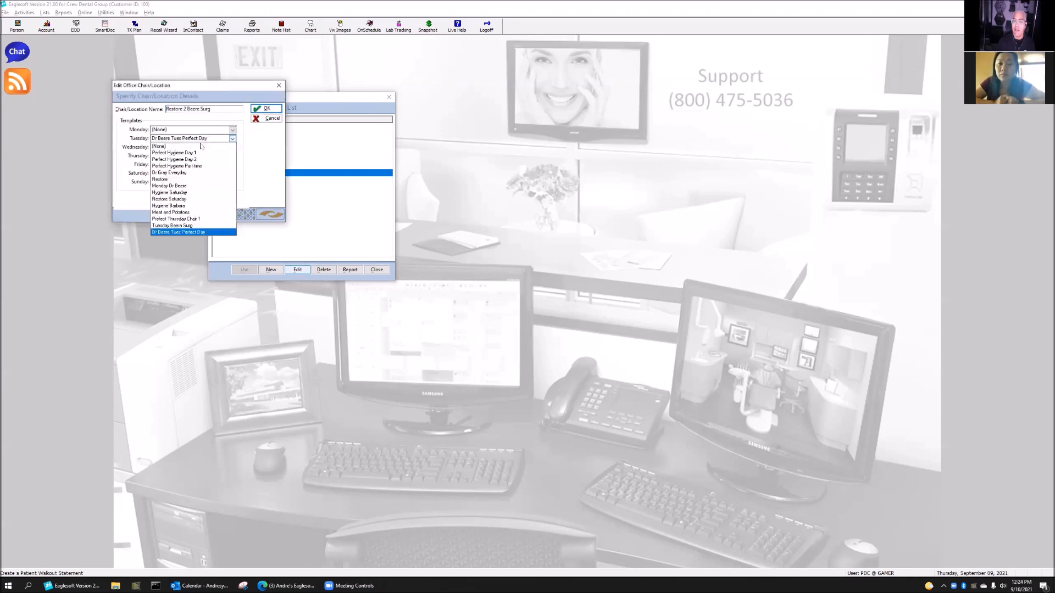
{"action": "left_click", "coordinate": [180, 226]}
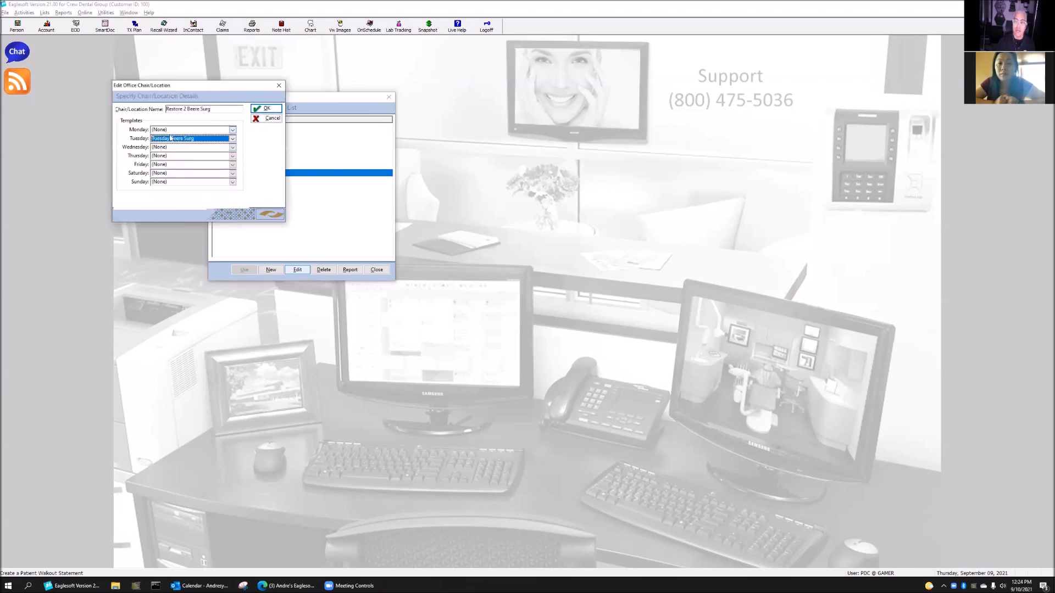
{"action": "left_click", "coordinate": [266, 109]}
{"action": "left_click", "coordinate": [376, 269]}
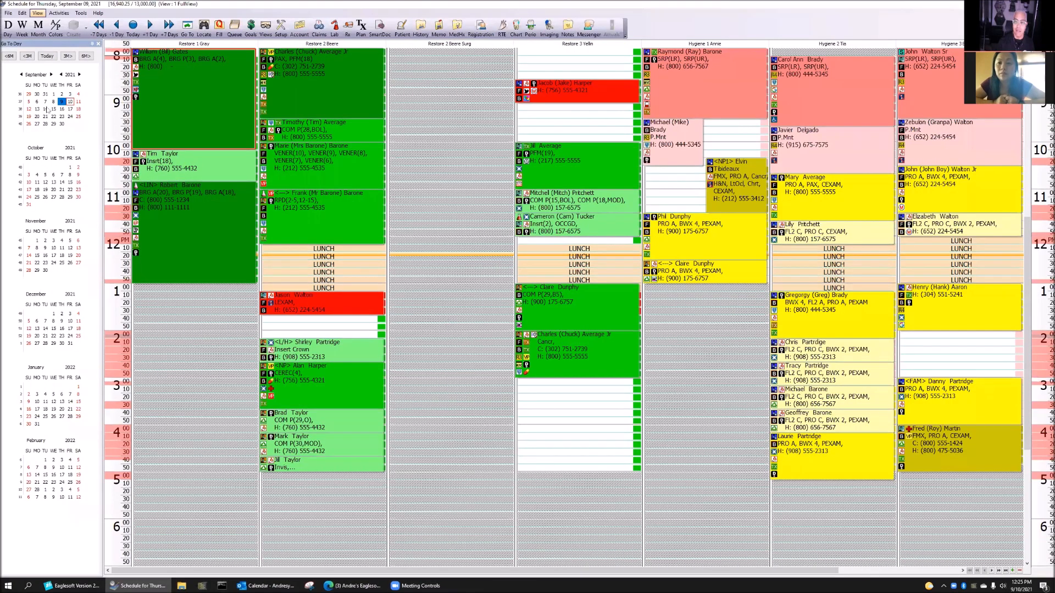
{"action": "left_click", "coordinate": [45, 109]}
{"action": "scroll", "coordinate": [567, 170], "scroll_direction": "up", "scroll_amount": 3}
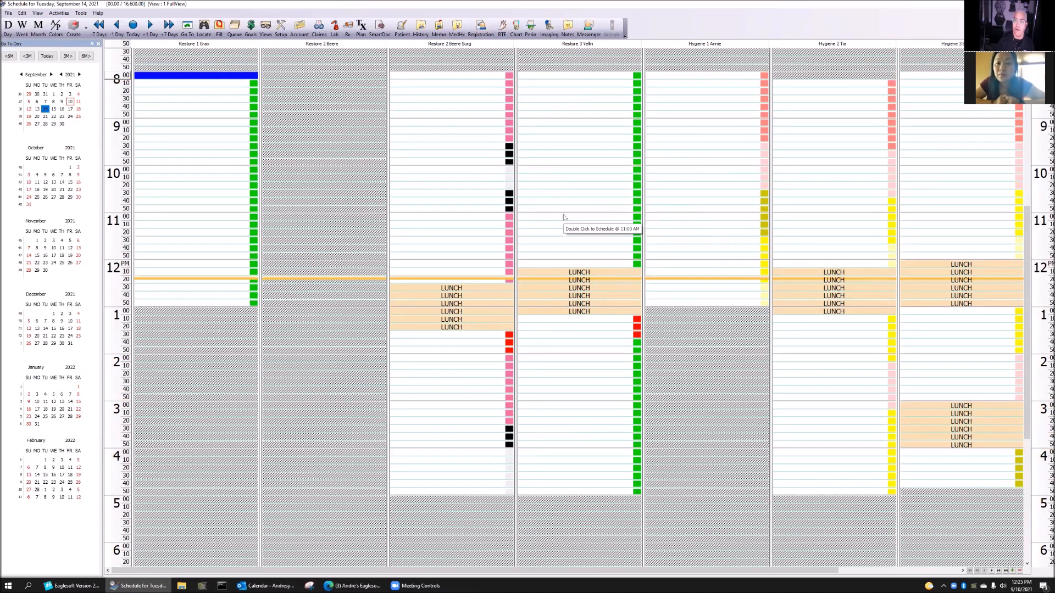
{"action": "left_click", "coordinate": [501, 78]}
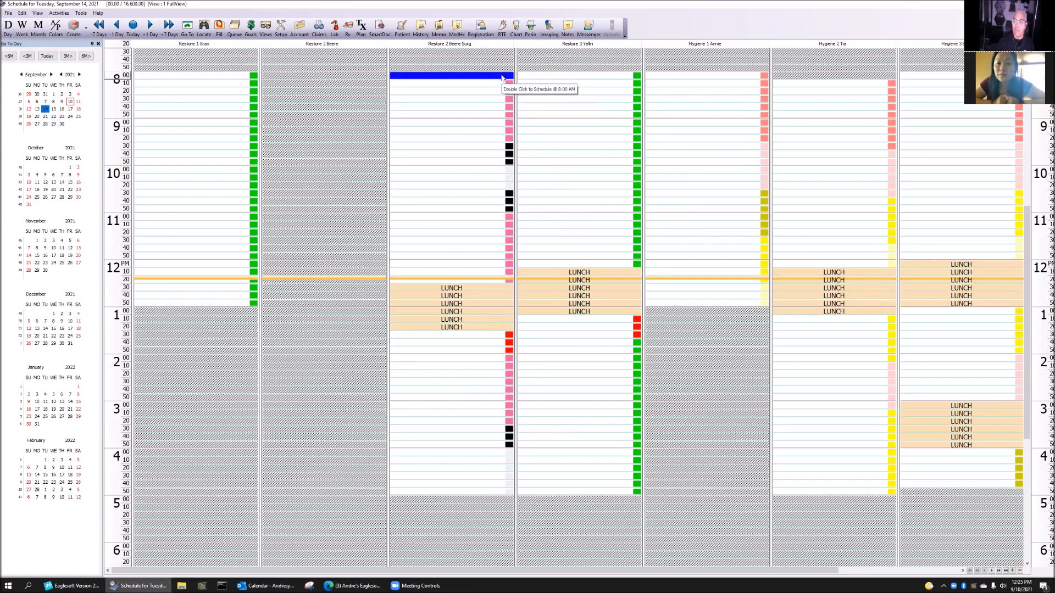
{"action": "left_click", "coordinate": [509, 146]}
{"action": "left_click", "coordinate": [509, 172]}
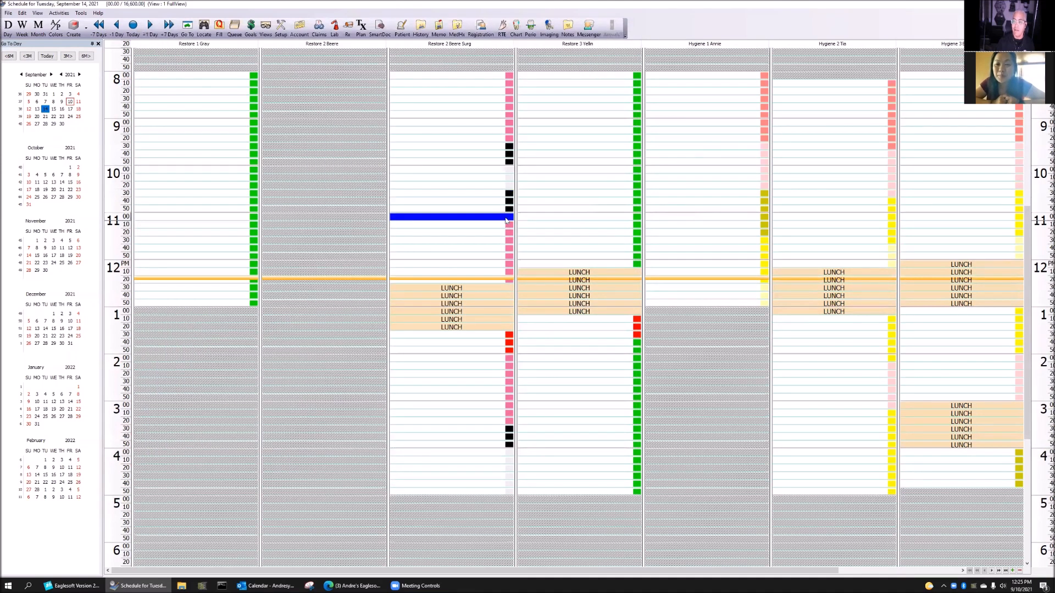
{"action": "left_click", "coordinate": [506, 335]}
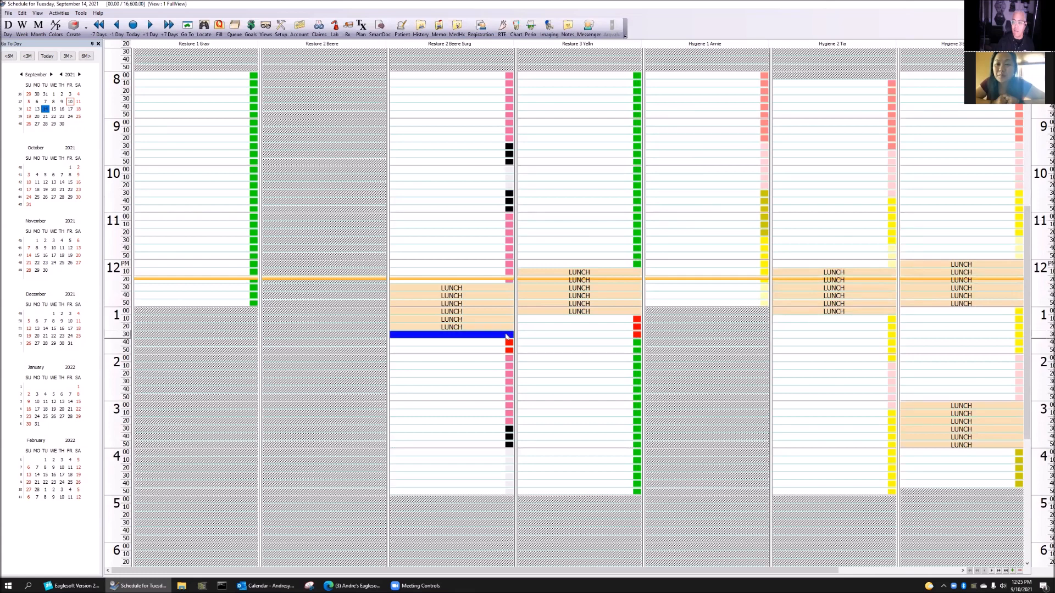
{"action": "left_click", "coordinate": [500, 359]}
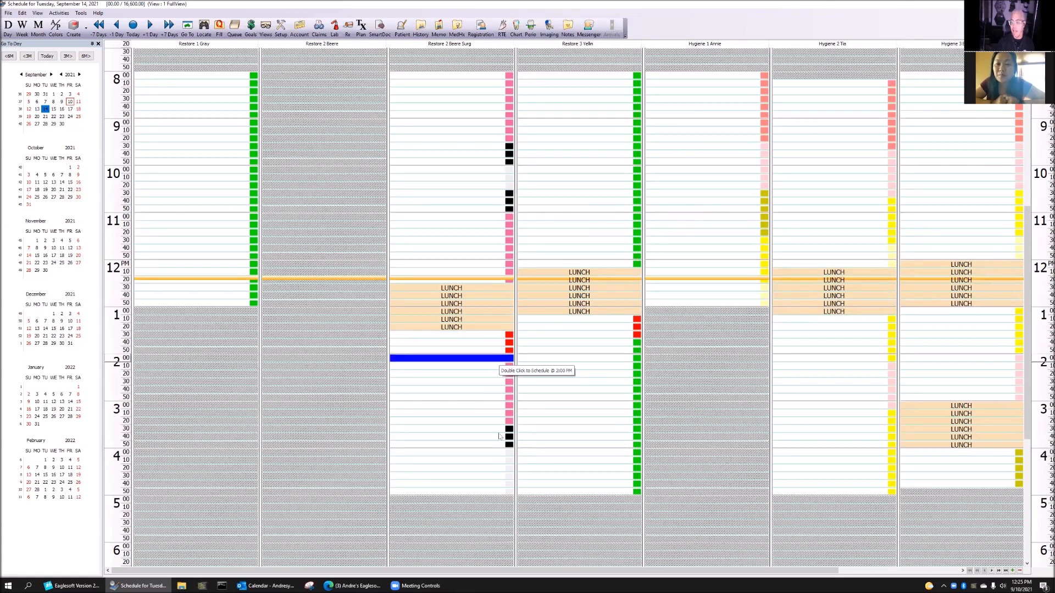
{"action": "left_click", "coordinate": [499, 431]}
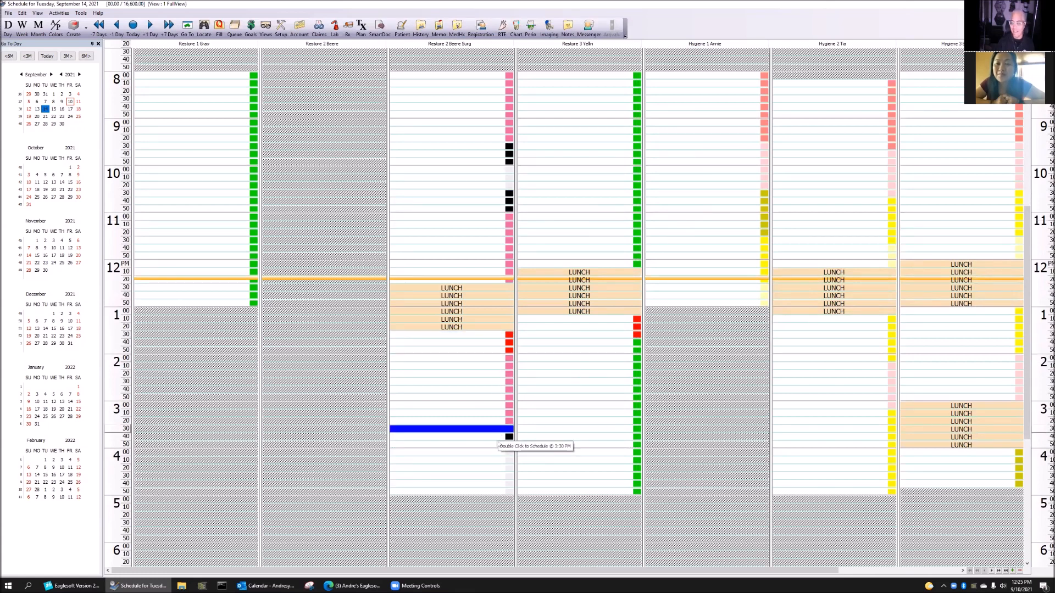
{"action": "left_click", "coordinate": [498, 462]}
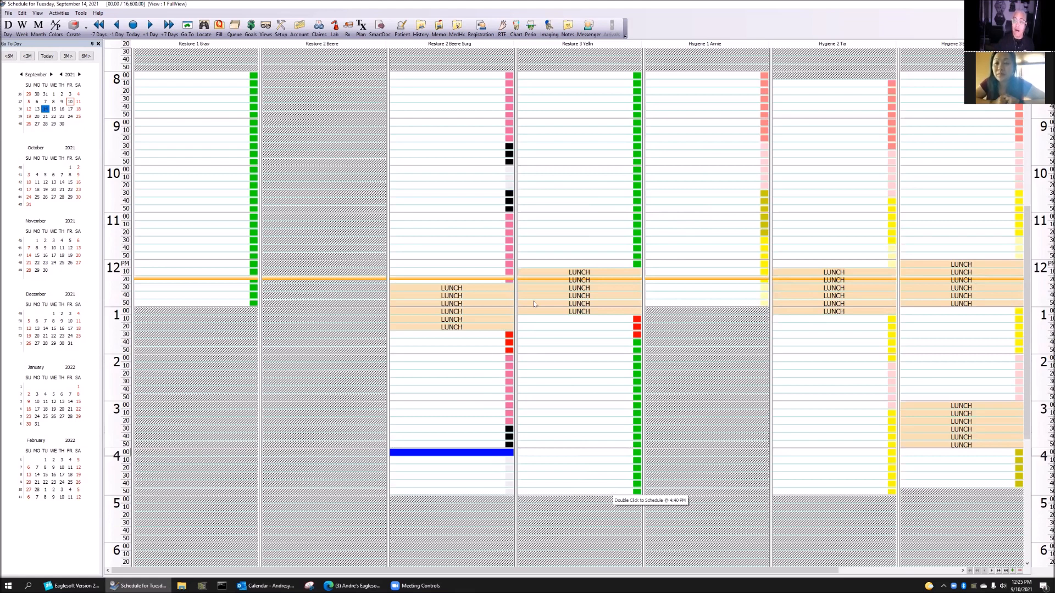
{"action": "left_click_drag", "start_coordinate": [504, 146], "coordinate": [502, 166]}
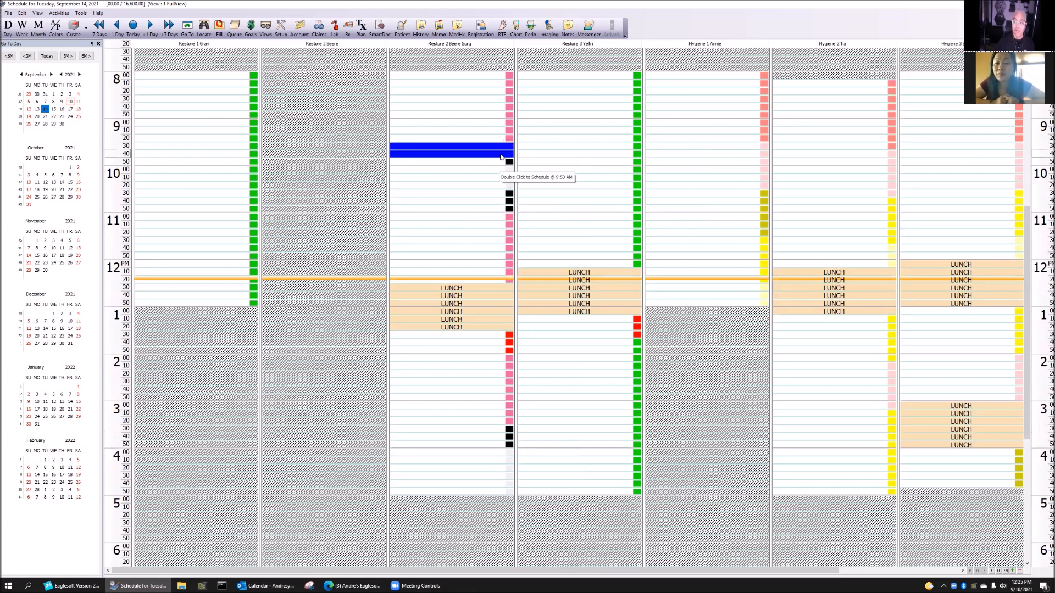
{"action": "left_click_drag", "start_coordinate": [502, 168], "coordinate": [497, 195]}
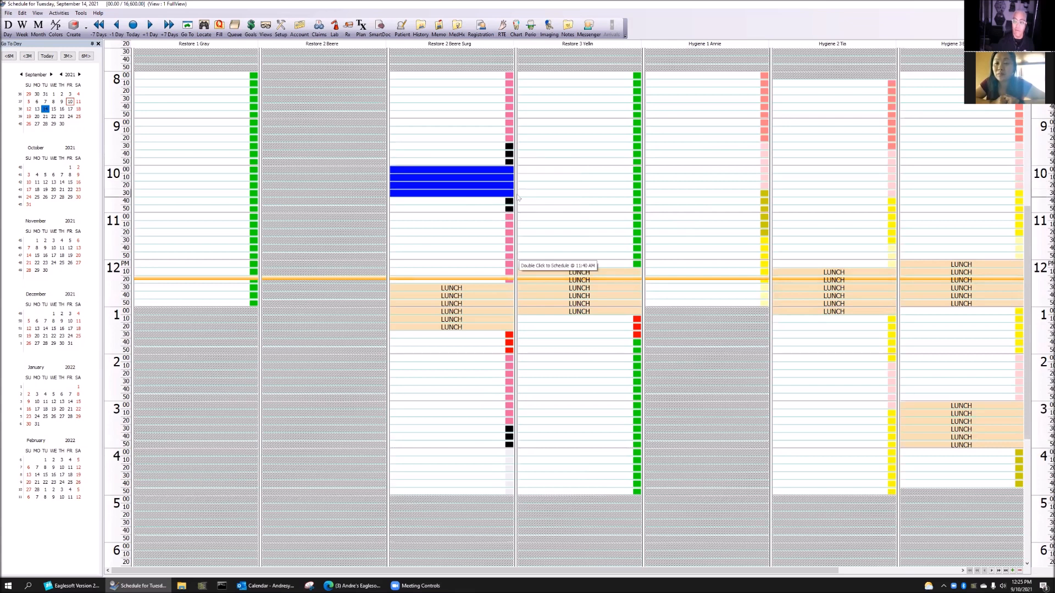
{"action": "left_click_drag", "start_coordinate": [510, 137], "coordinate": [508, 81]}
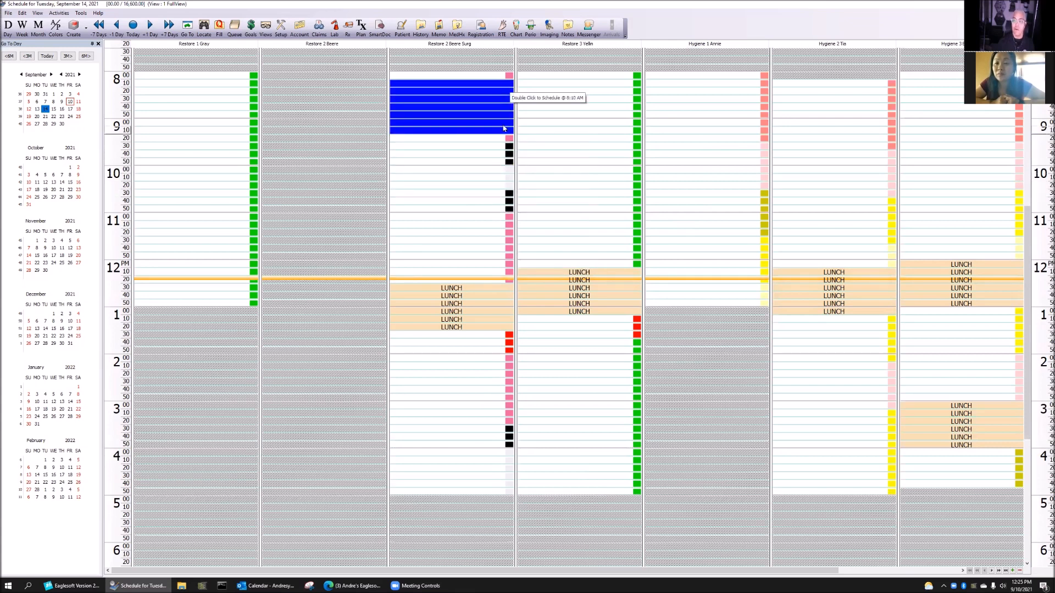
{"action": "left_click", "coordinate": [497, 172]}
{"action": "left_click_drag", "start_coordinate": [497, 176], "coordinate": [498, 190]}
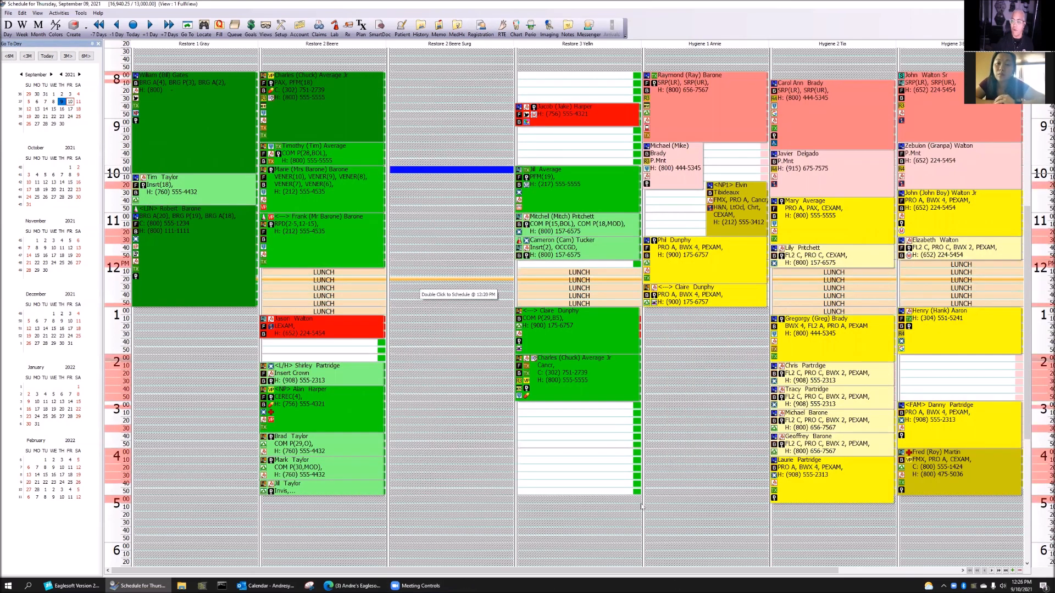
Select open slots in Restore 3 Yellin and Restore 2 Beere, then advance to Friday, September 10
{"action": "left_click_drag", "start_coordinate": [546, 75], "coordinate": [554, 163]}
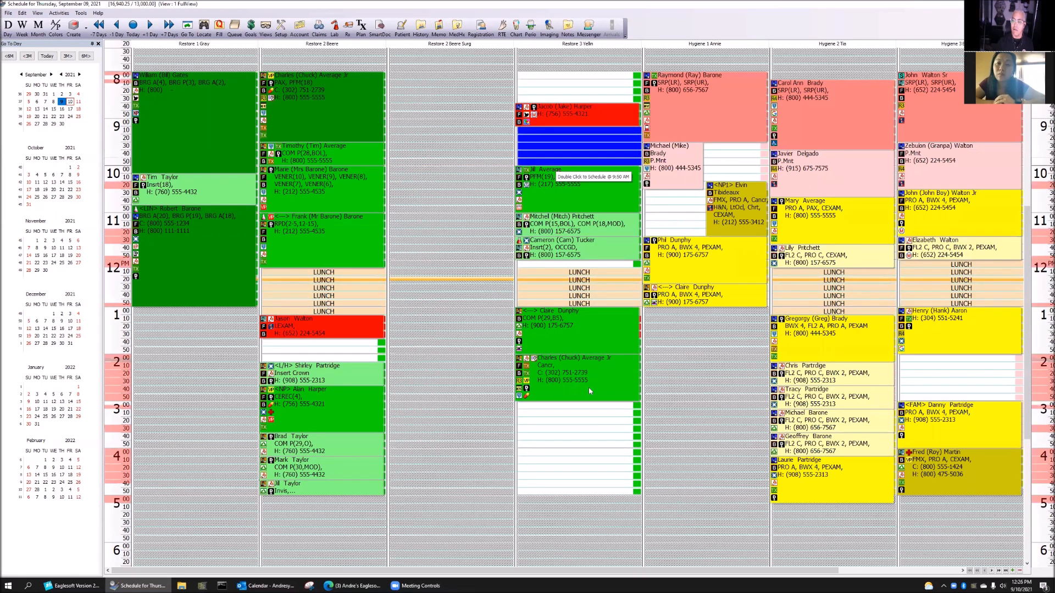
{"action": "left_click_drag", "start_coordinate": [585, 405], "coordinate": [580, 492]}
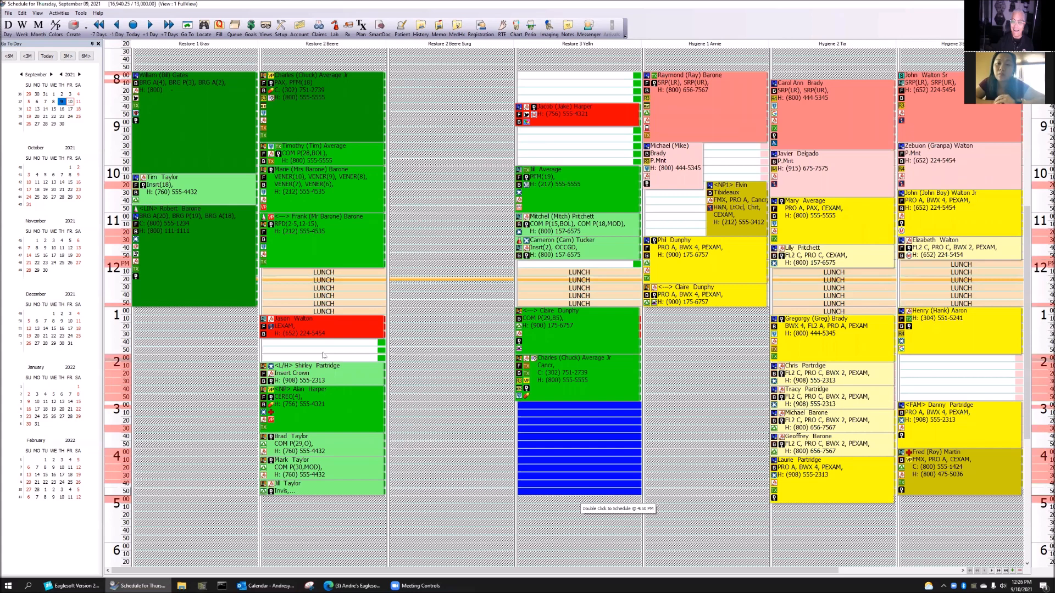
{"action": "left_click_drag", "start_coordinate": [330, 343], "coordinate": [331, 359]}
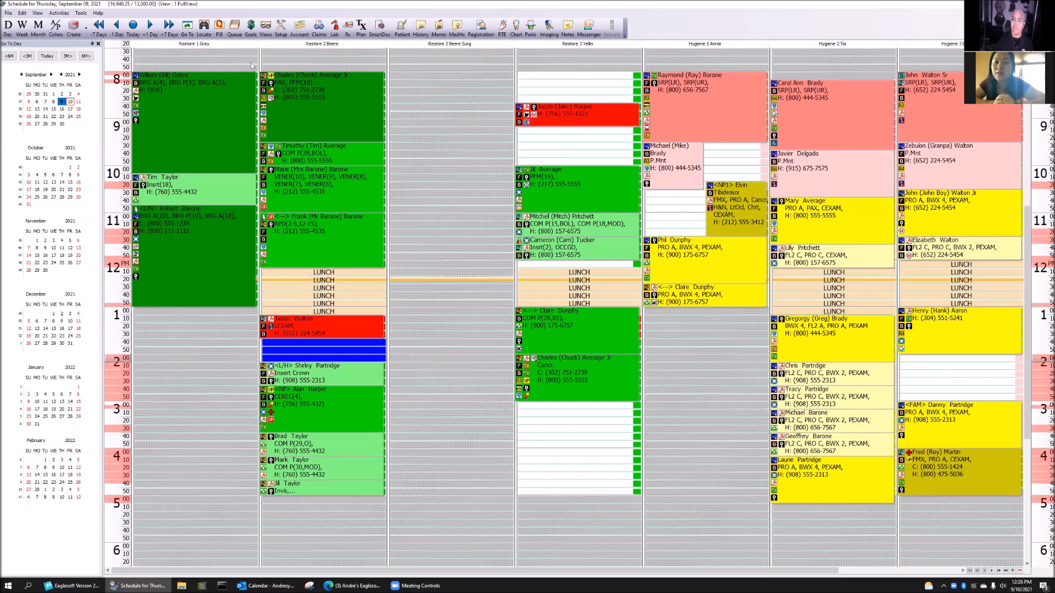
{"action": "left_click", "coordinate": [153, 28]}
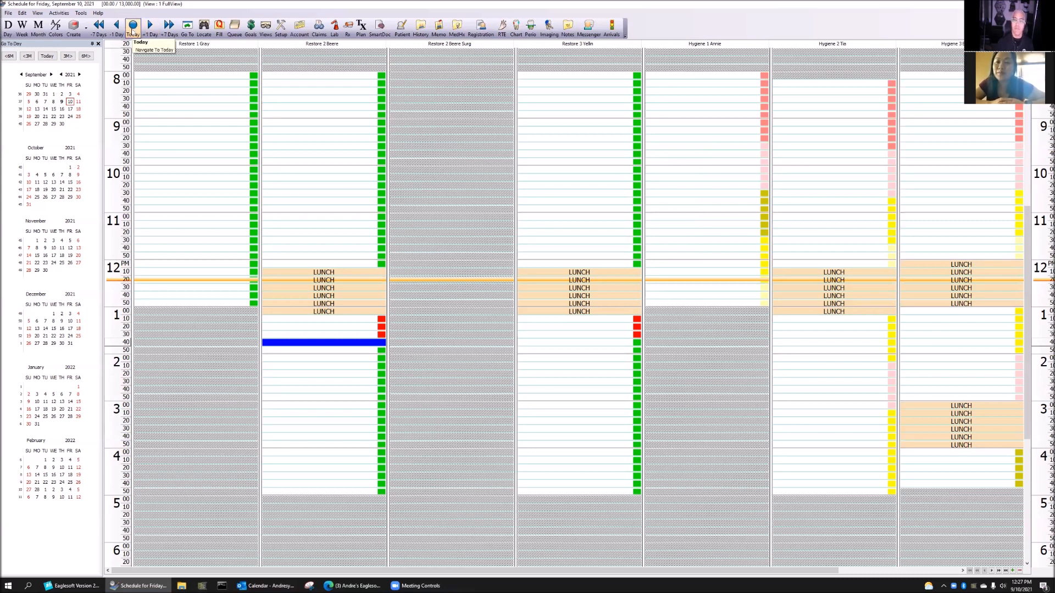
Return to September 9 and compare provider and status appointment colours, ending on status colours
{"action": "left_click", "coordinate": [61, 101]}
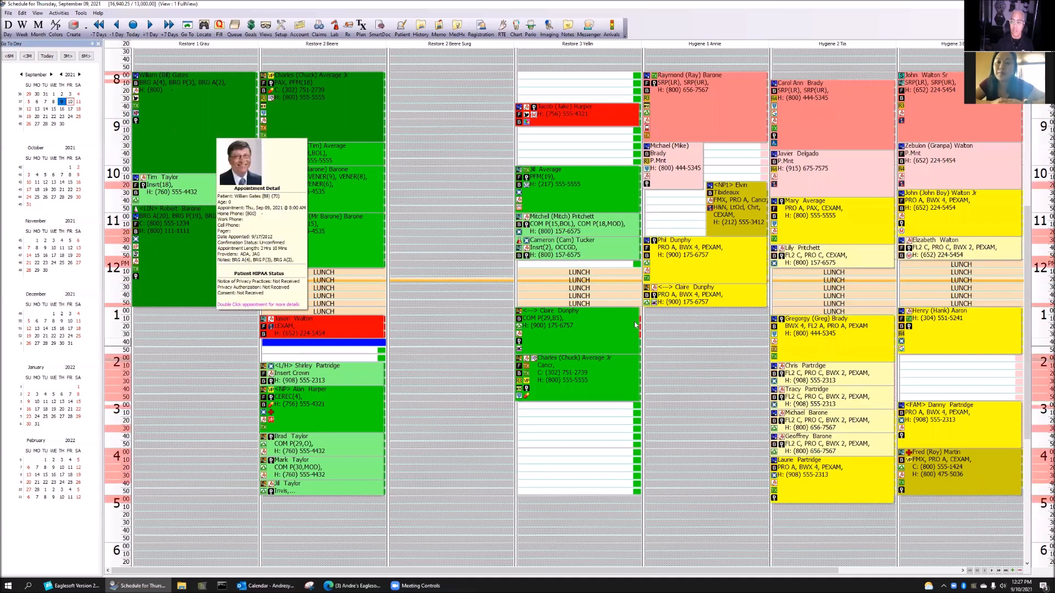
{"action": "left_click", "coordinate": [55, 26]}
{"action": "mouse_move", "coordinate": [383, 237]}
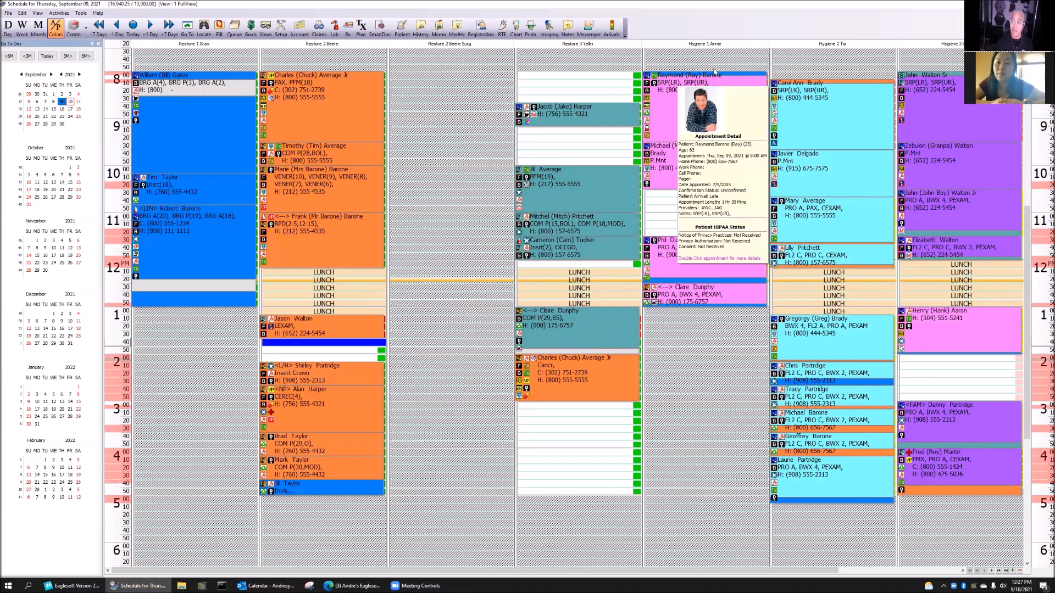
{"action": "left_click", "coordinate": [55, 26]}
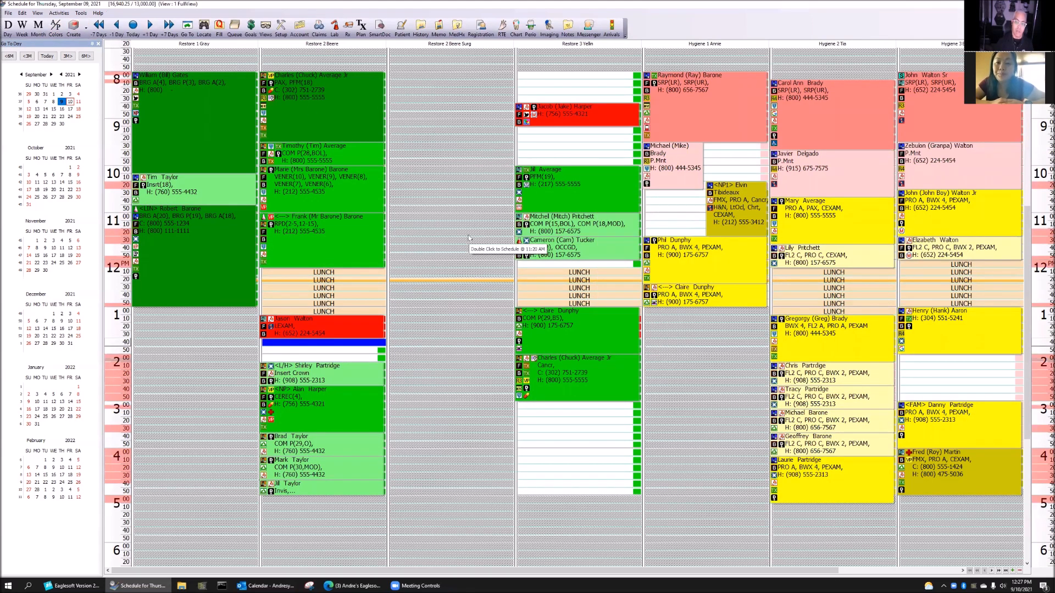
{"action": "left_click", "coordinate": [55, 27]}
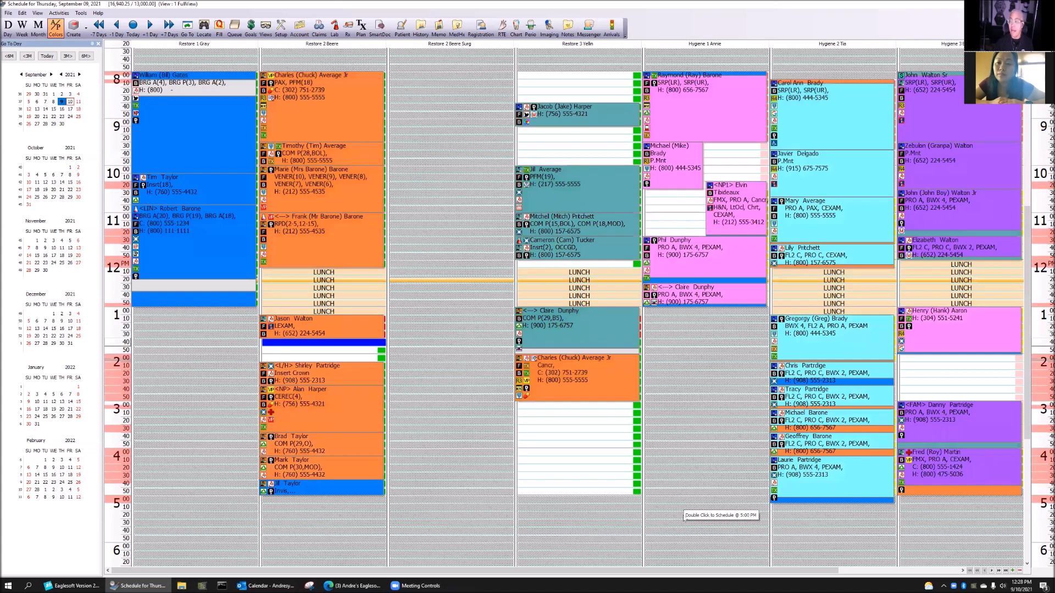
{"action": "mouse_move", "coordinate": [837, 391]}
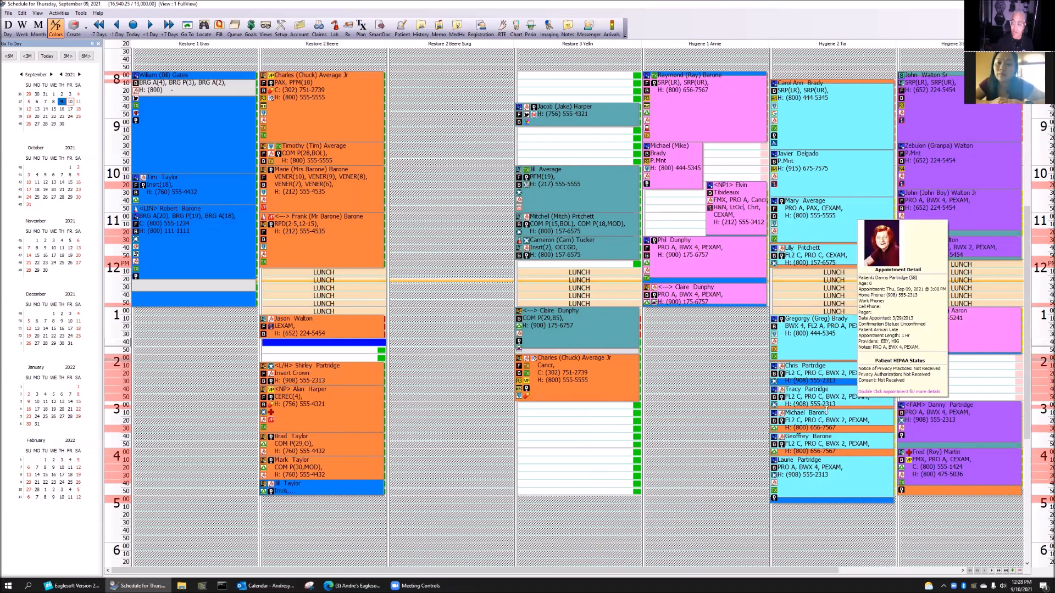
{"action": "mouse_move", "coordinate": [837, 441]}
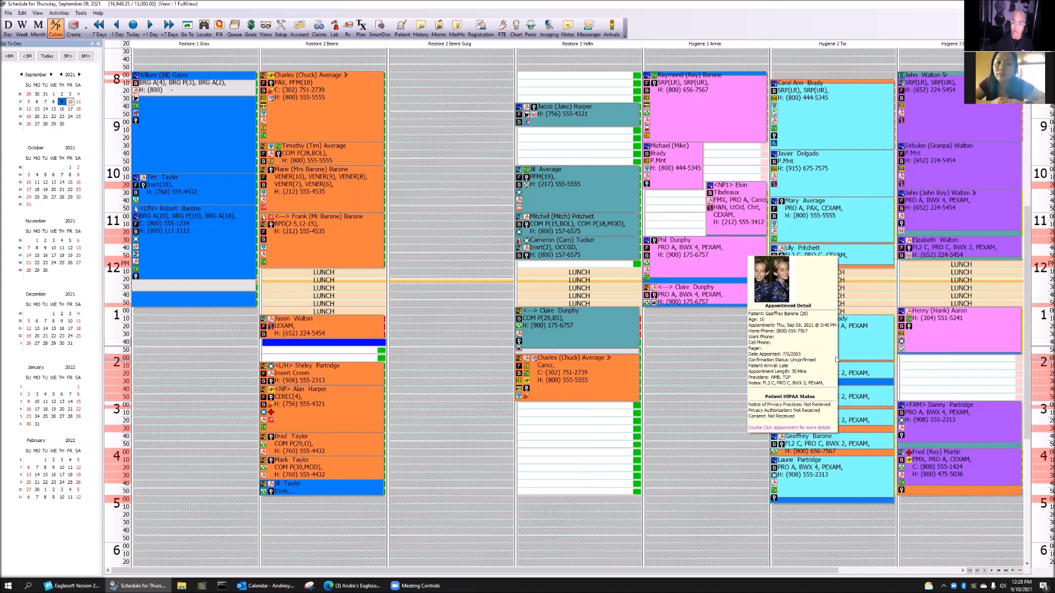
{"action": "mouse_move", "coordinate": [836, 360]}
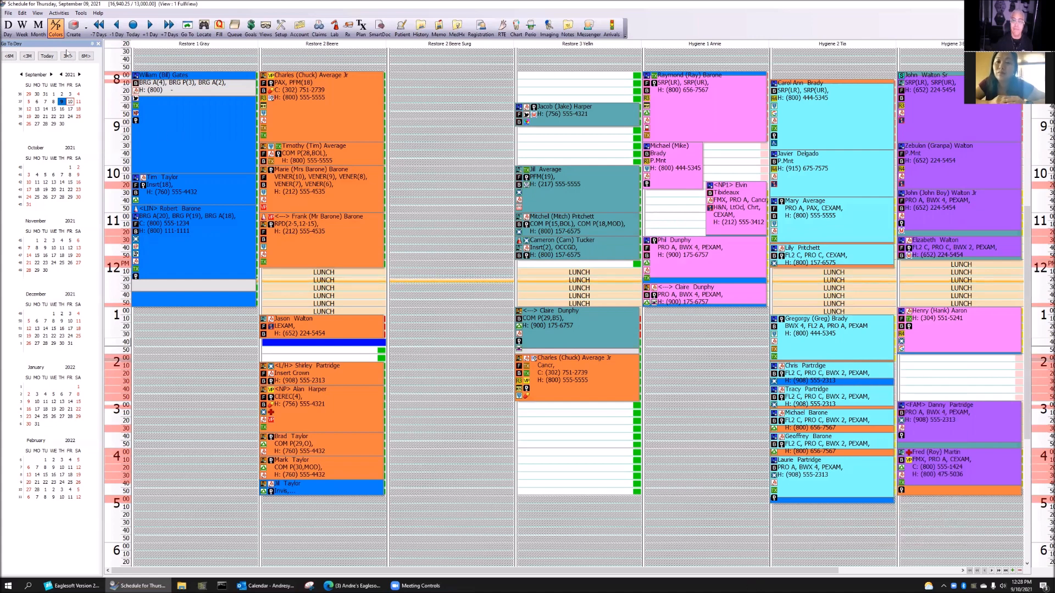
{"action": "left_click", "coordinate": [56, 26]}
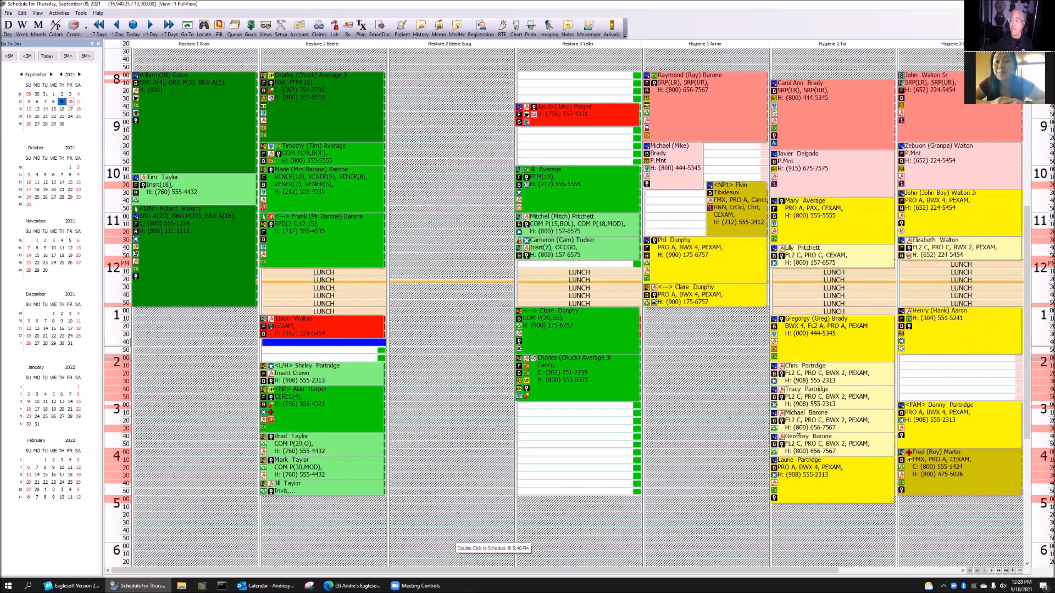
Leave the Thursday schedule with Alt+Tab to bring Eaglesoft's main practice window back to the front
{"action": "key", "text": "alt+Tab"}
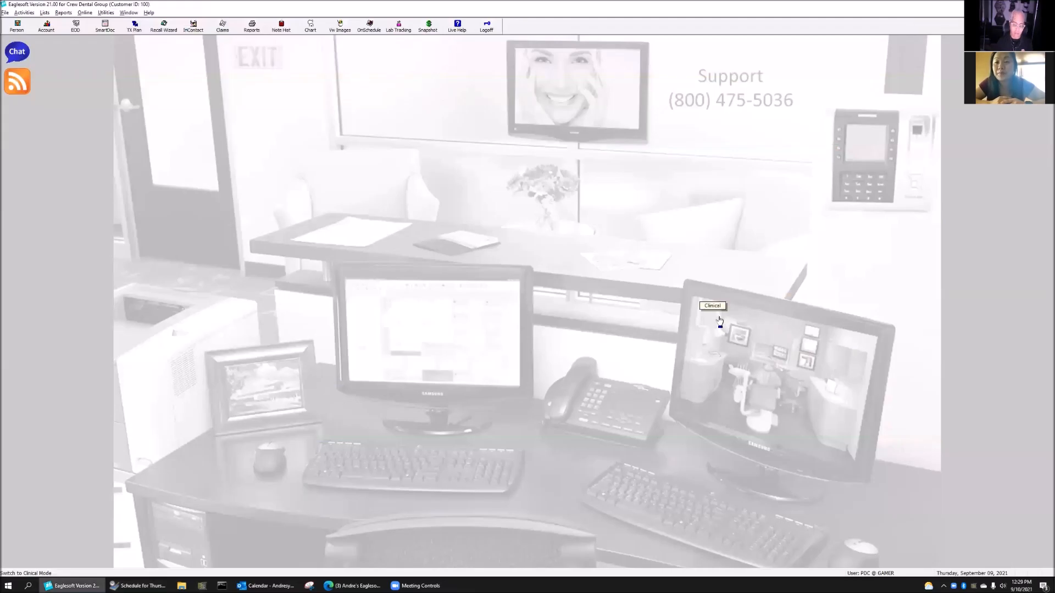